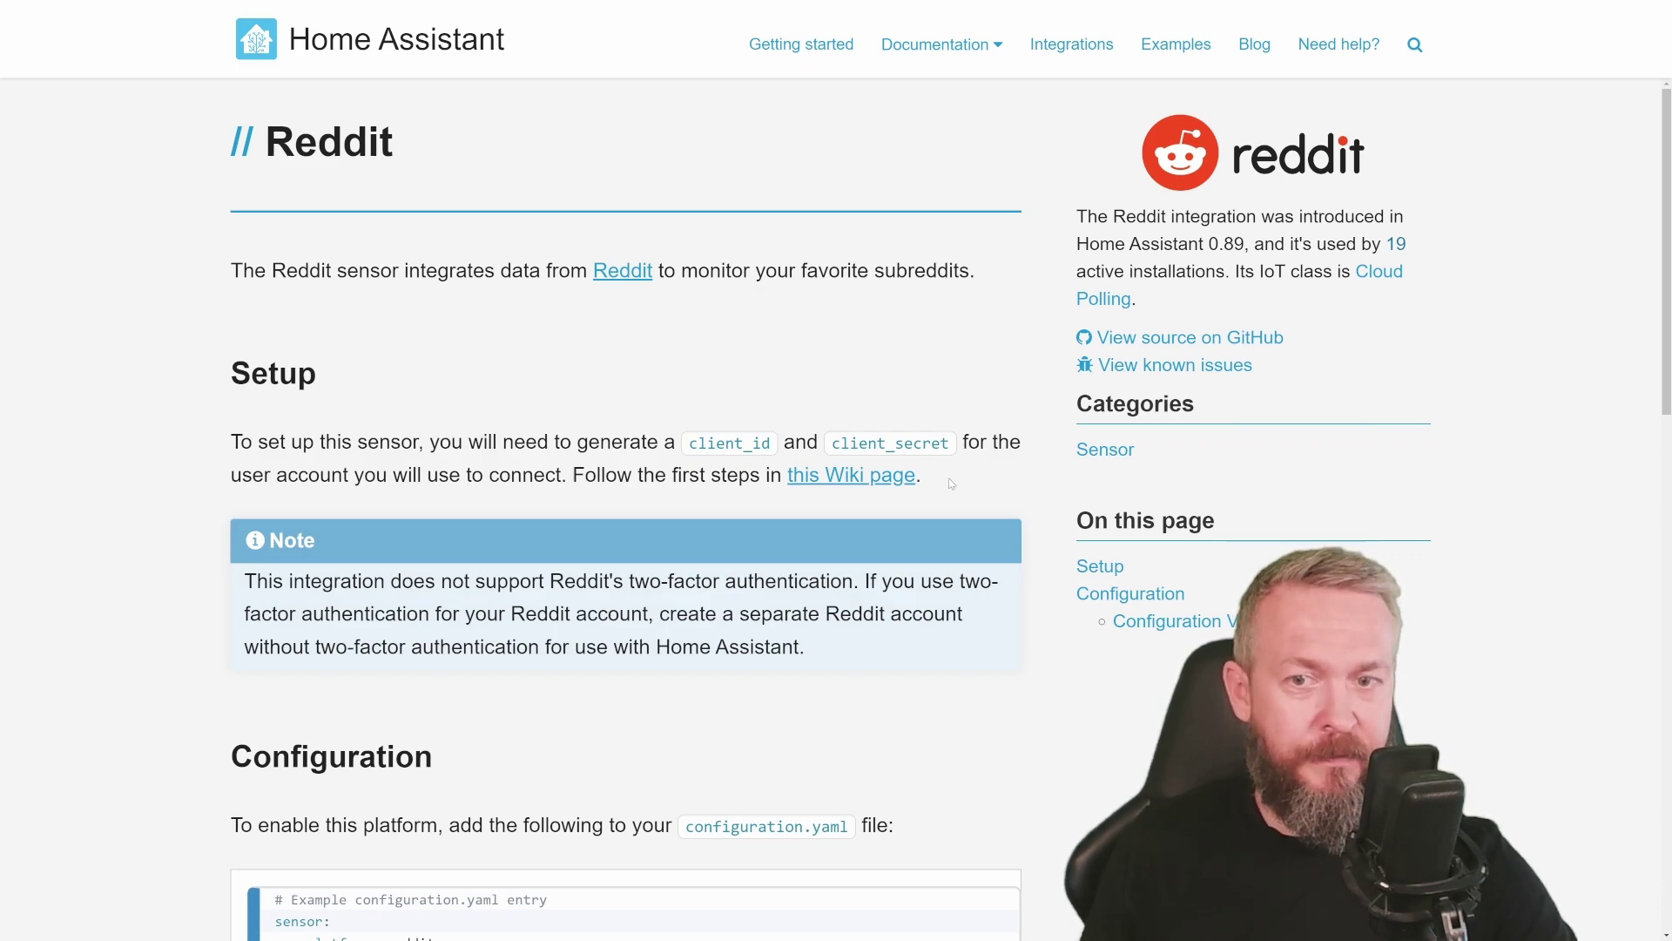
- Follow the wiki's OAuth2 Quick Start Example guide through to Reddit's app preferences page
{"action": "left_click", "coordinate": [827, 477]}
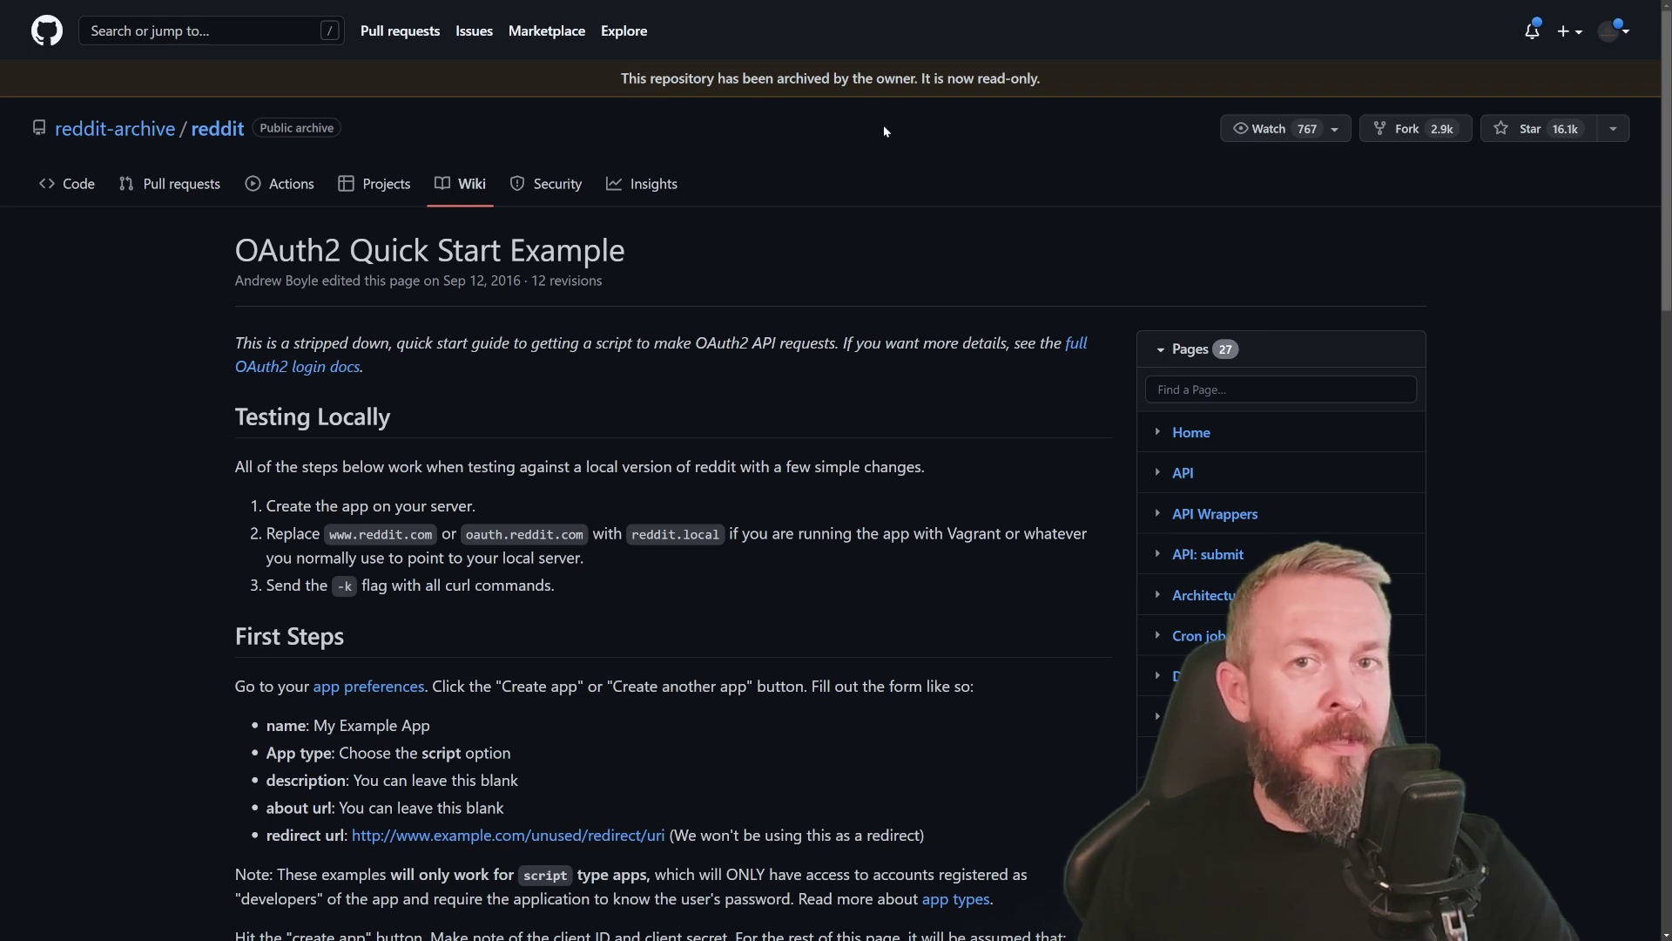
{"action": "scroll", "coordinate": [740, 470], "scroll_direction": "down", "scroll_amount": 1}
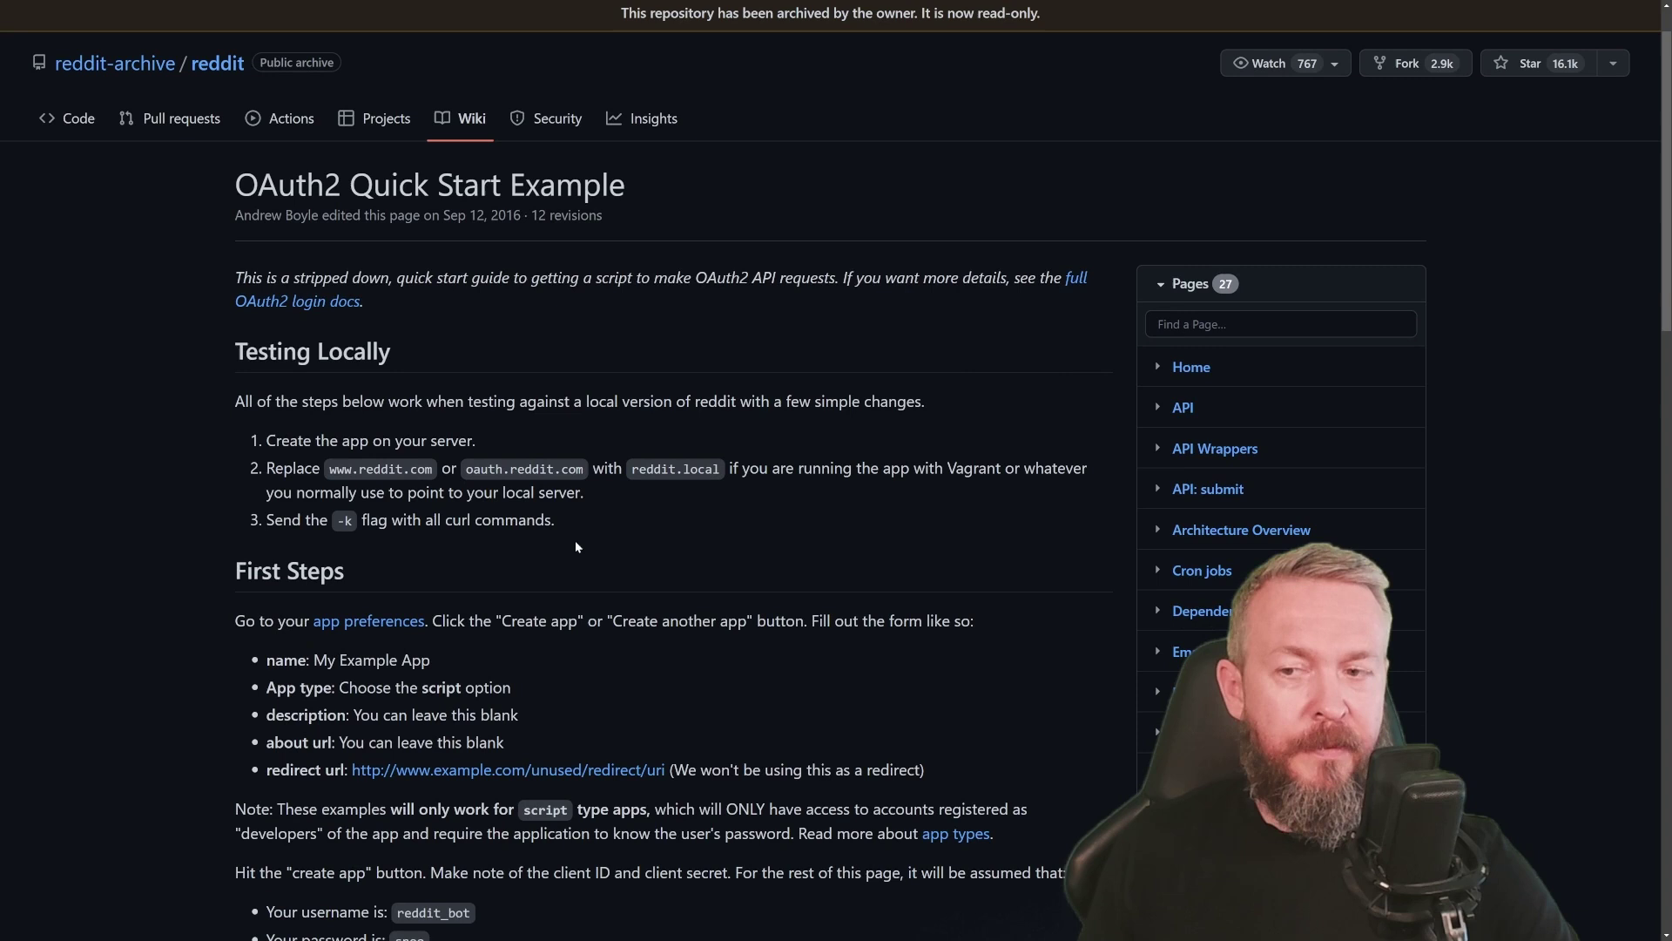
{"action": "left_click", "coordinate": [375, 626]}
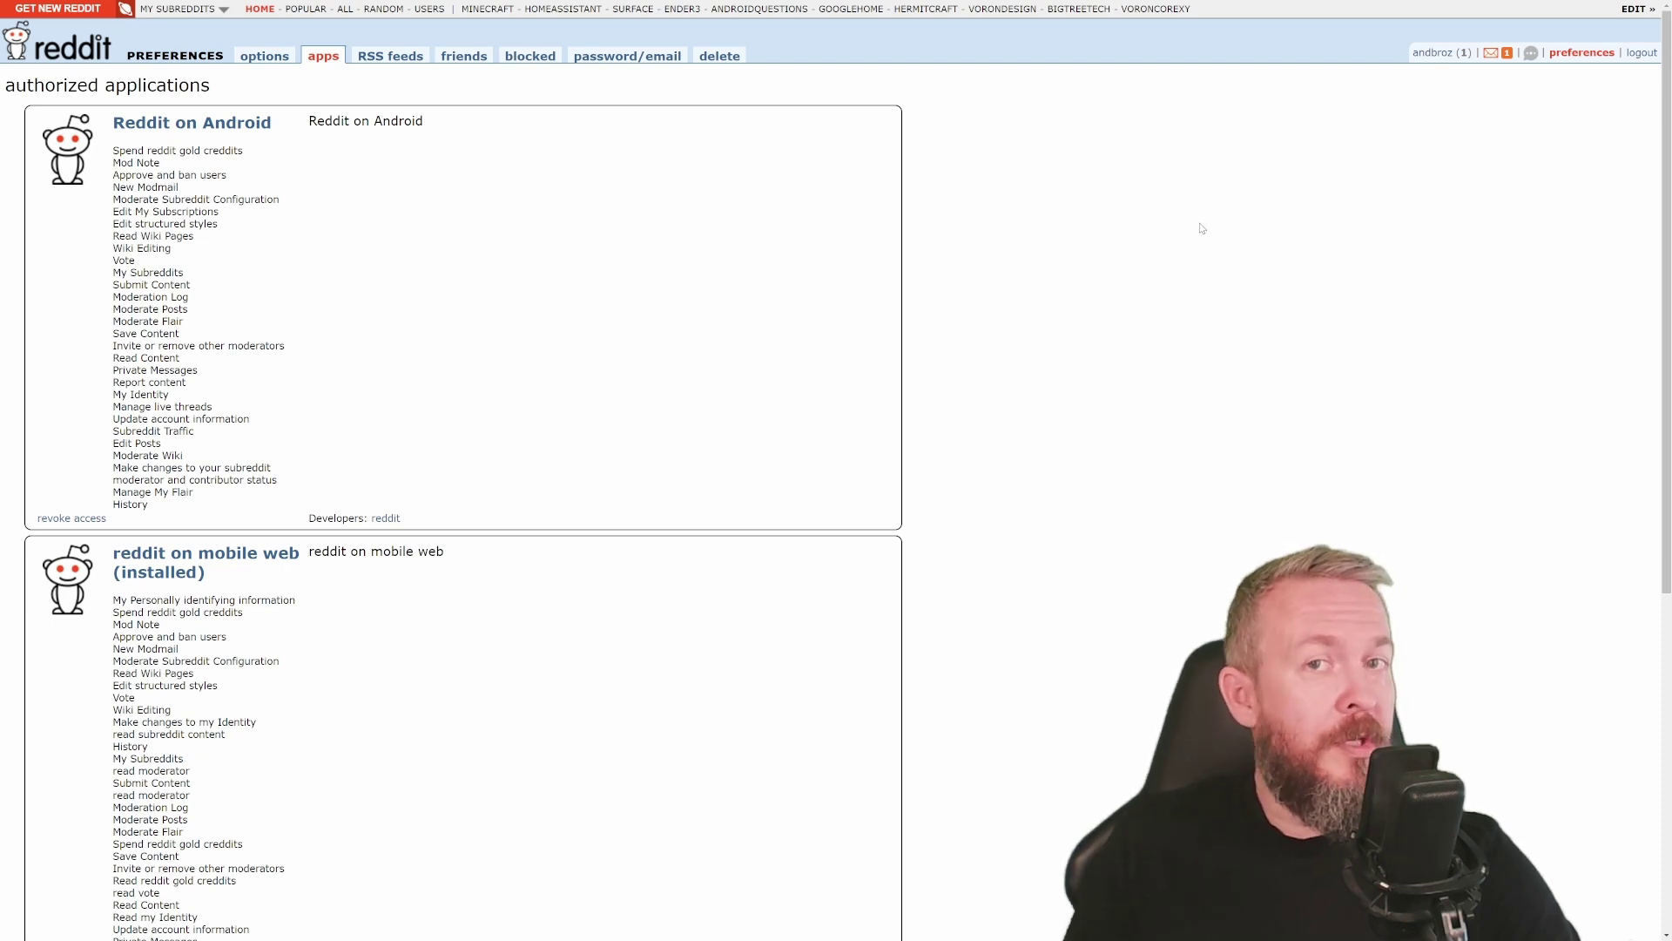
- Create the 'Fake application' Reddit app as a script type with the example redirect URI
{"action": "scroll", "coordinate": [1202, 228], "scroll_direction": "down", "scroll_amount": 6}
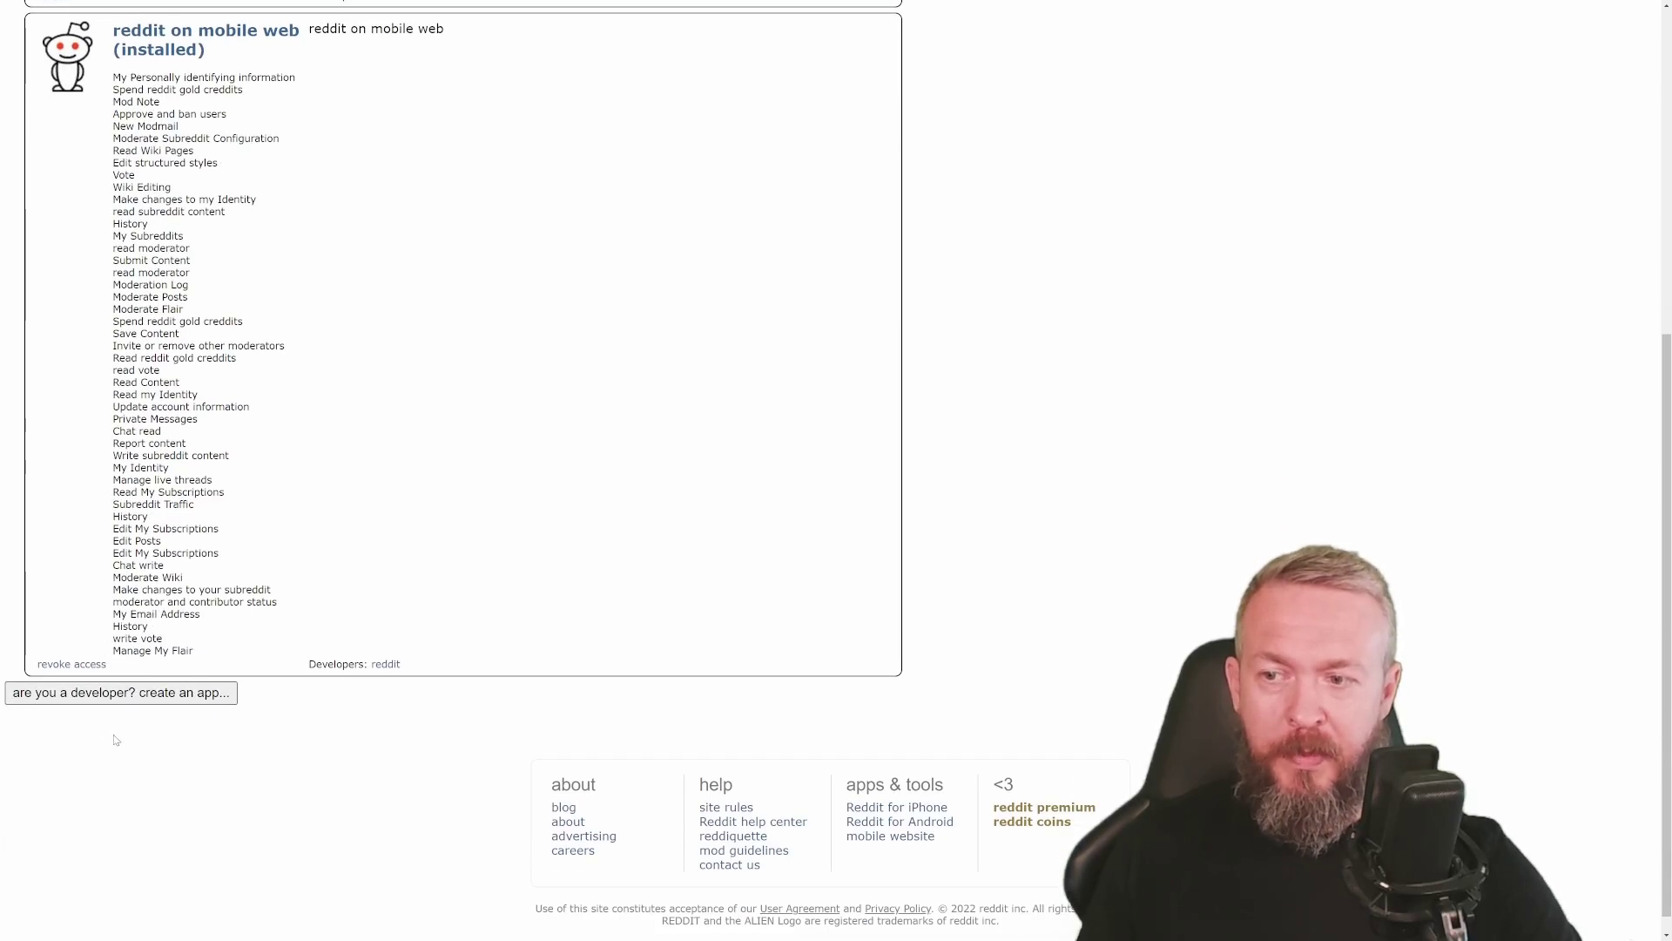
{"action": "left_click", "coordinate": [48, 694]}
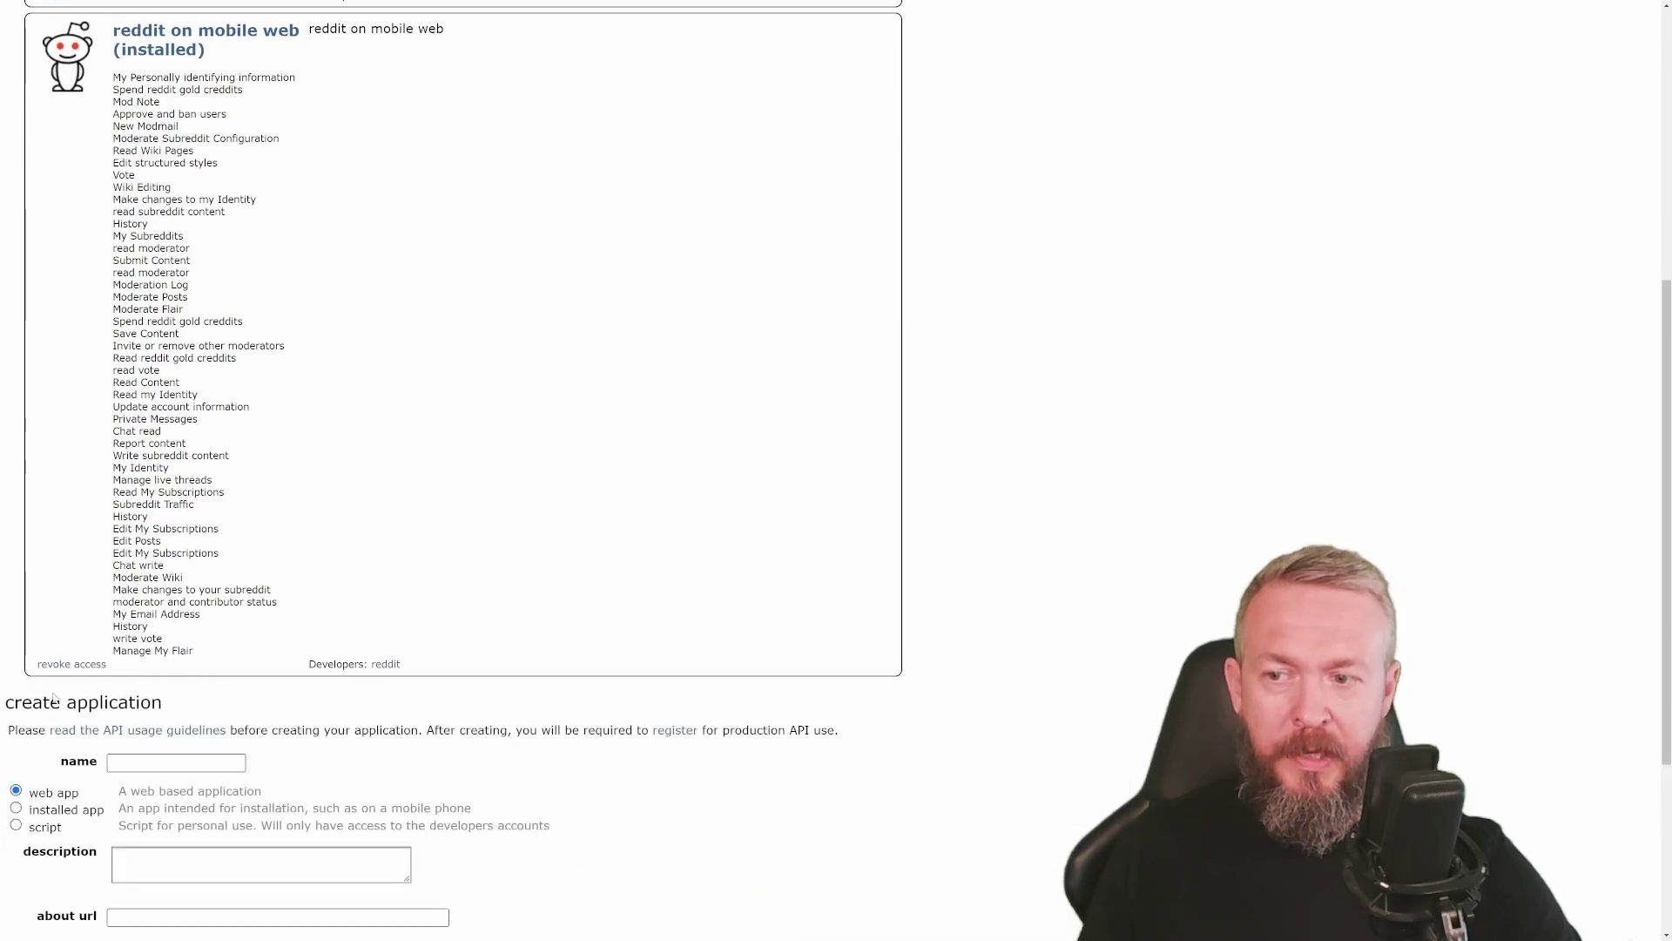
{"action": "scroll", "coordinate": [414, 728], "scroll_direction": "down", "scroll_amount": 1}
{"action": "scroll", "coordinate": [414, 728], "scroll_direction": "down", "scroll_amount": 1}
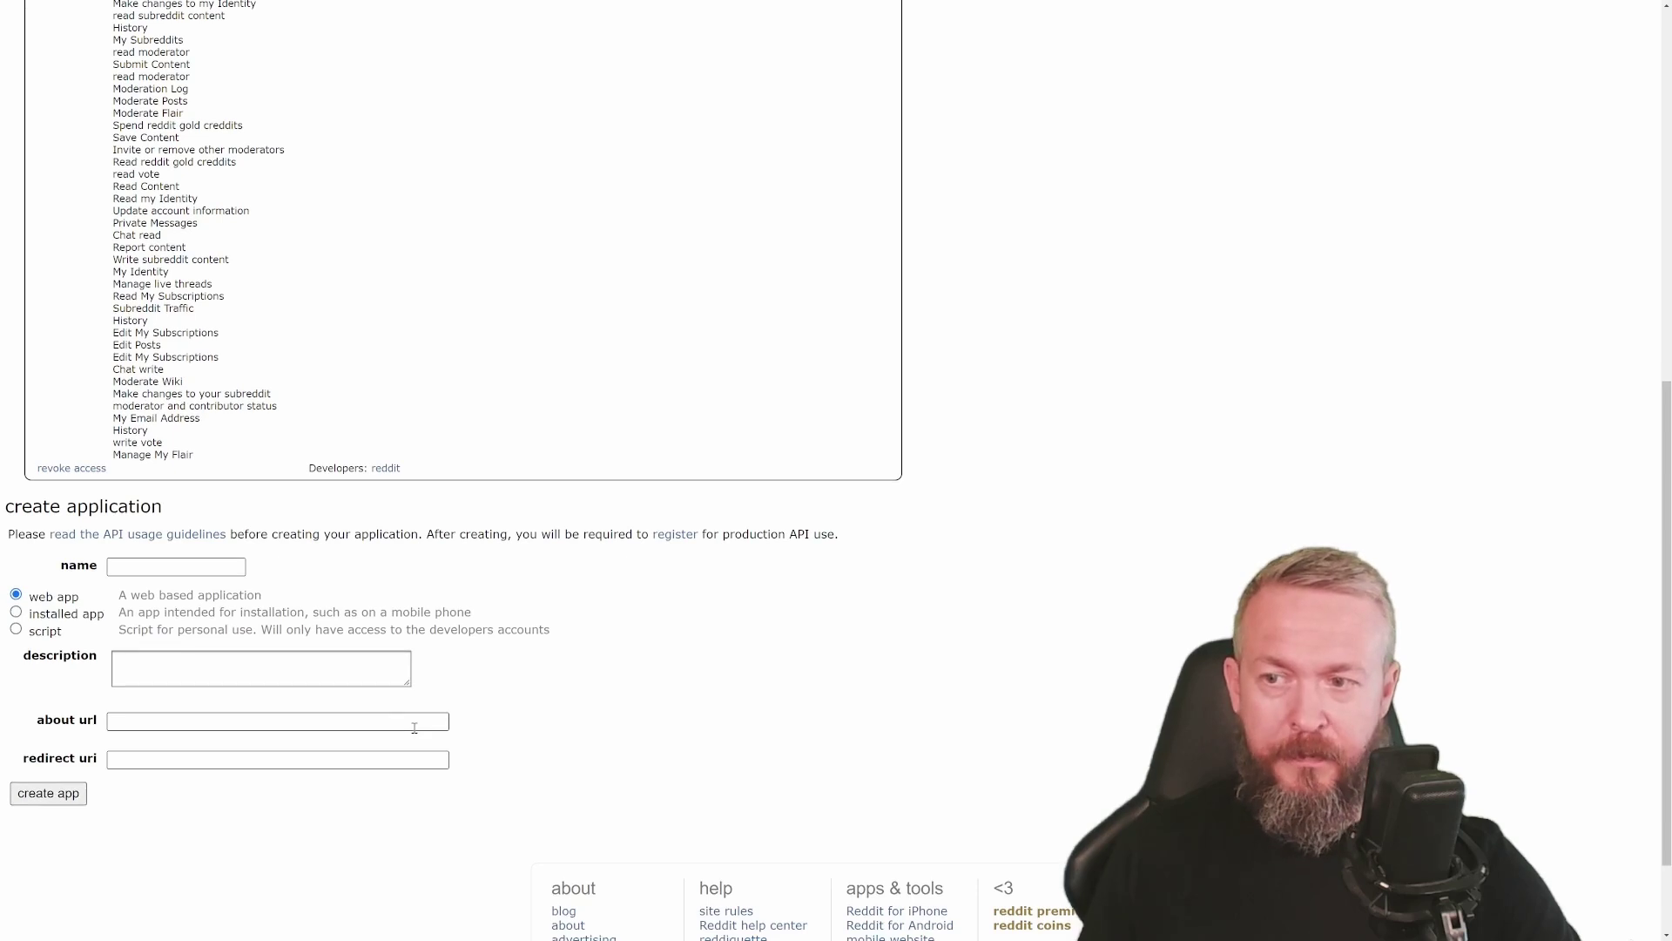
{"action": "left_click", "coordinate": [136, 567]}
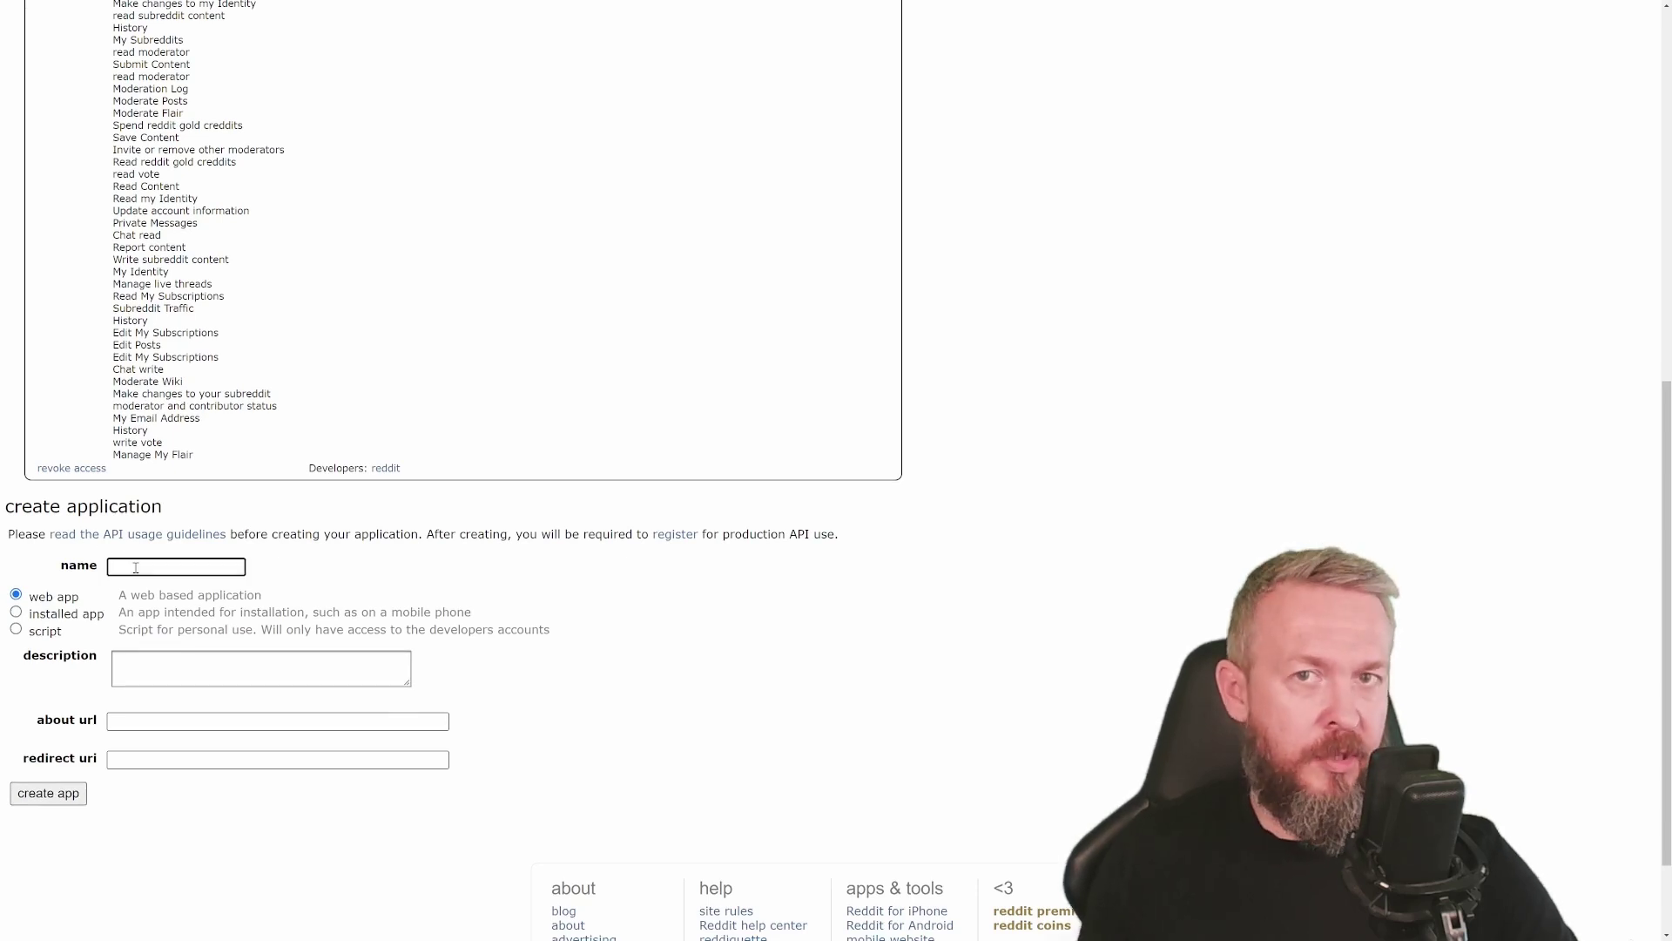
{"action": "type", "text": "Fake application"}
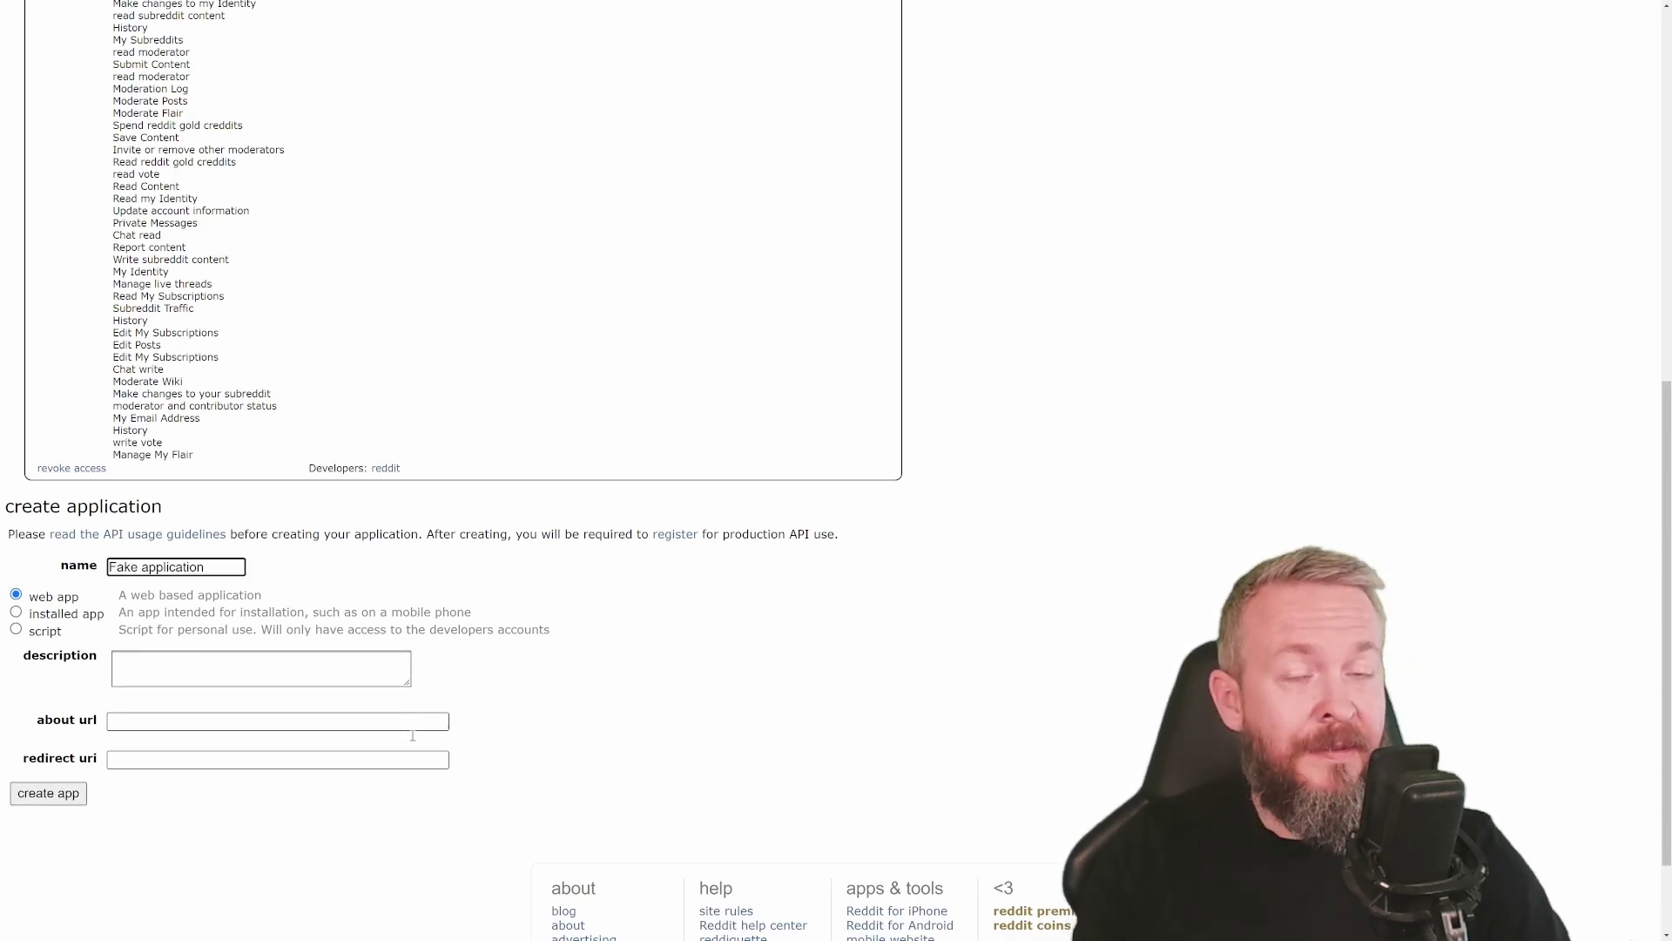
{"action": "left_click", "coordinate": [15, 628]}
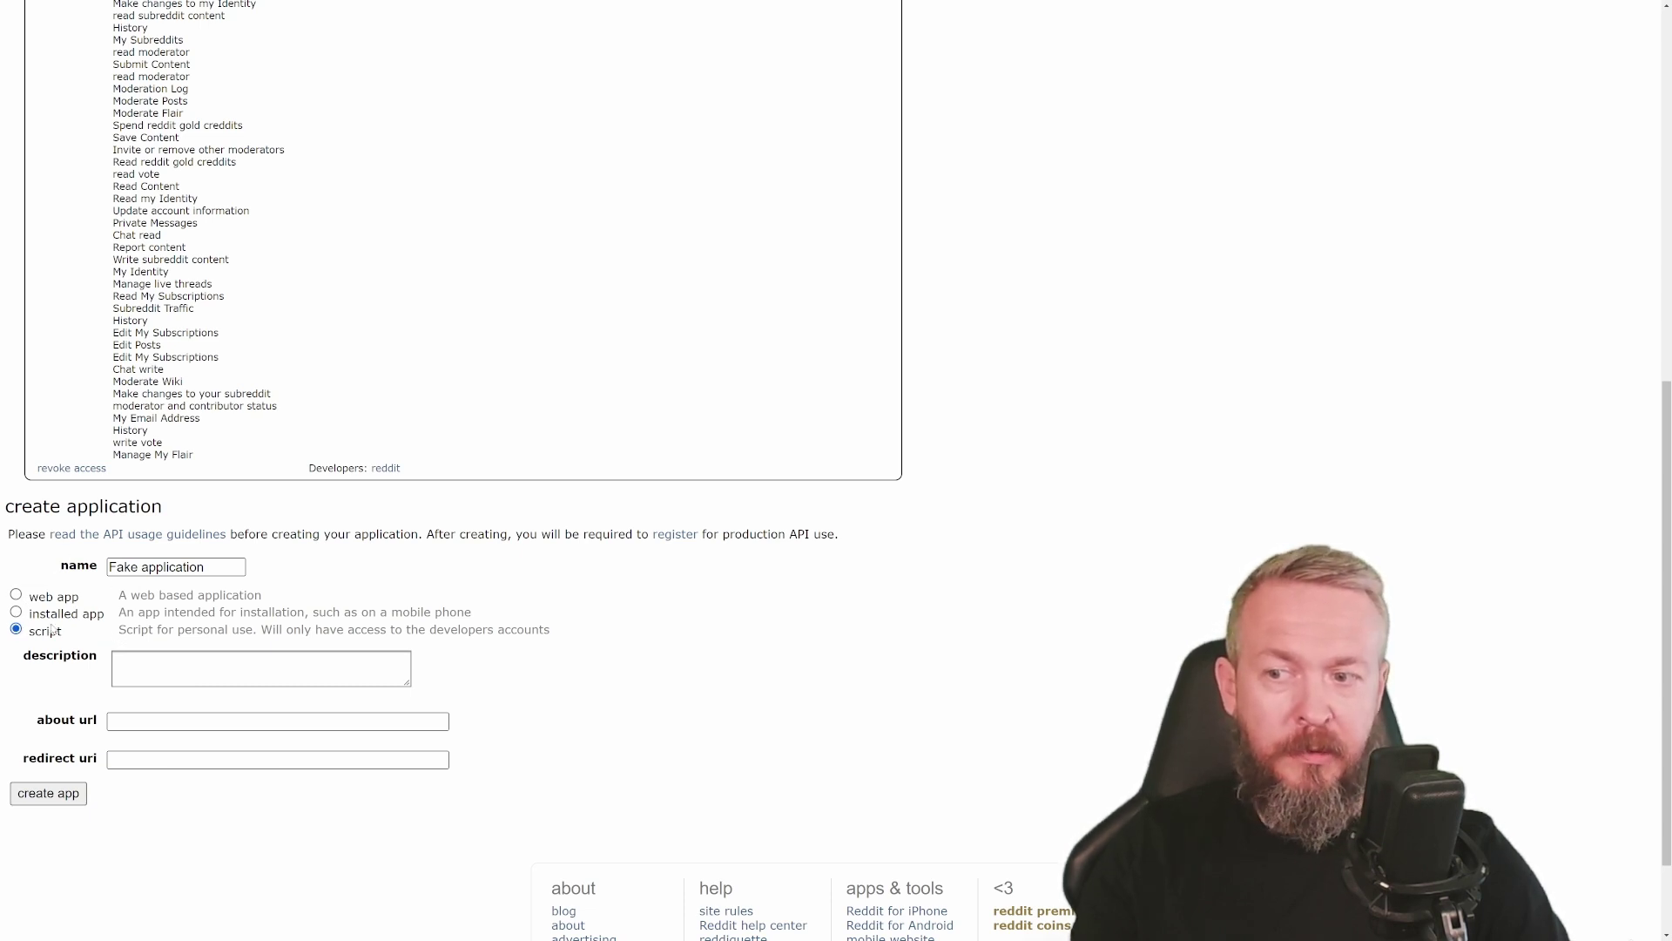
{"action": "left_click", "coordinate": [137, 671]}
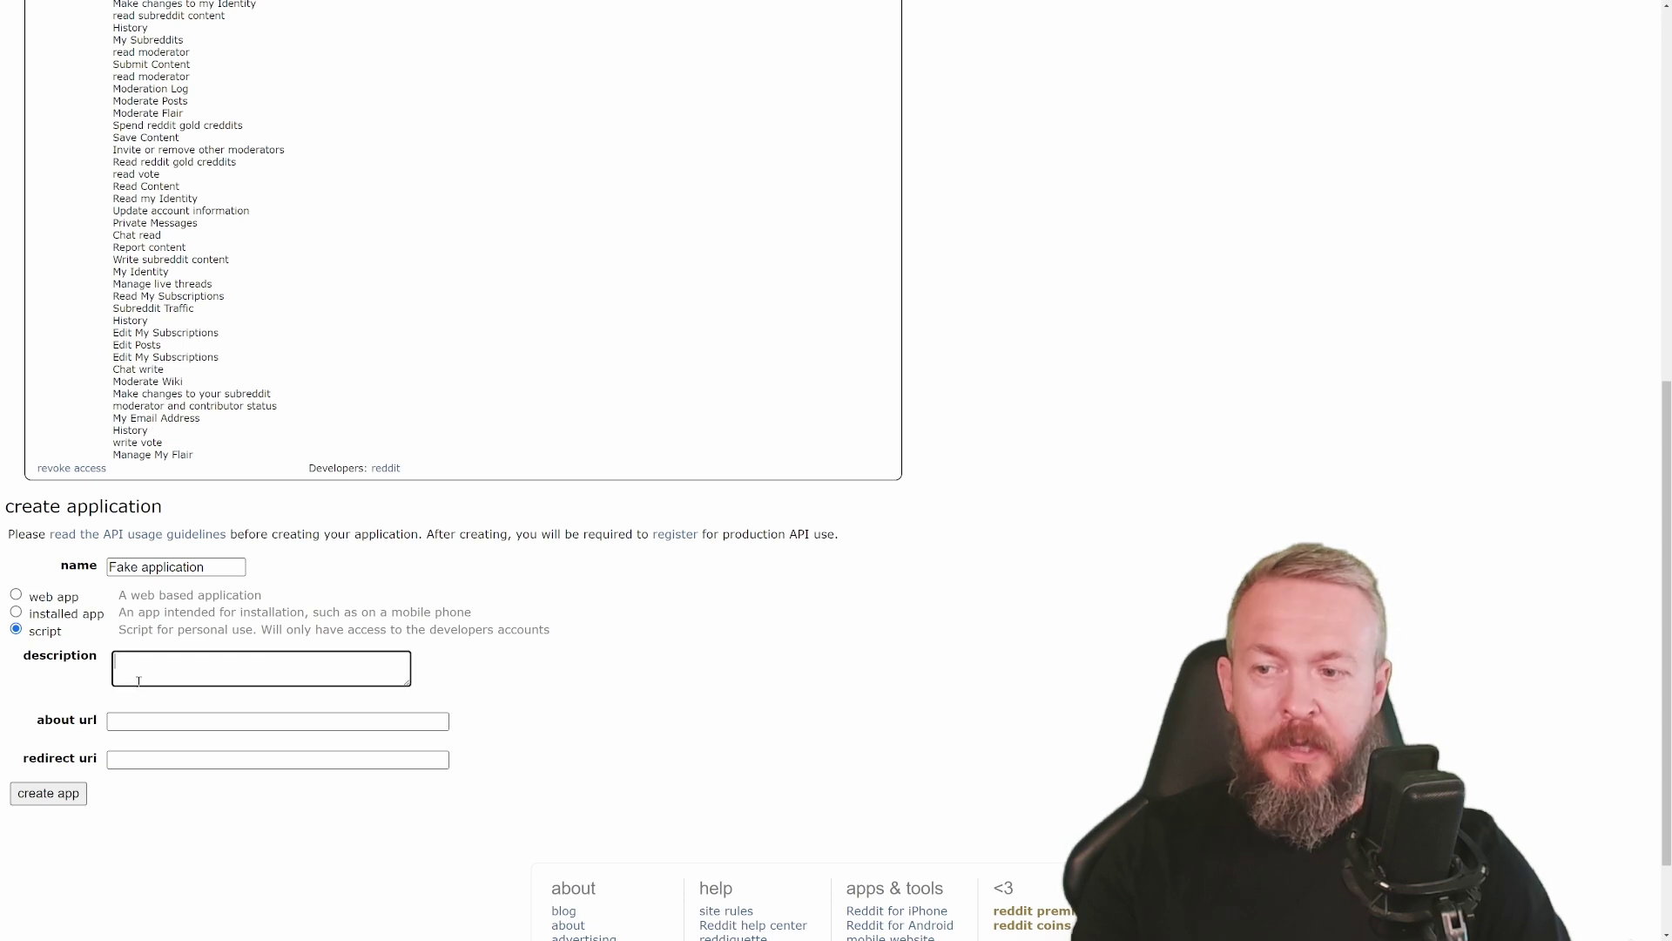
{"action": "left_click", "coordinate": [114, 720]}
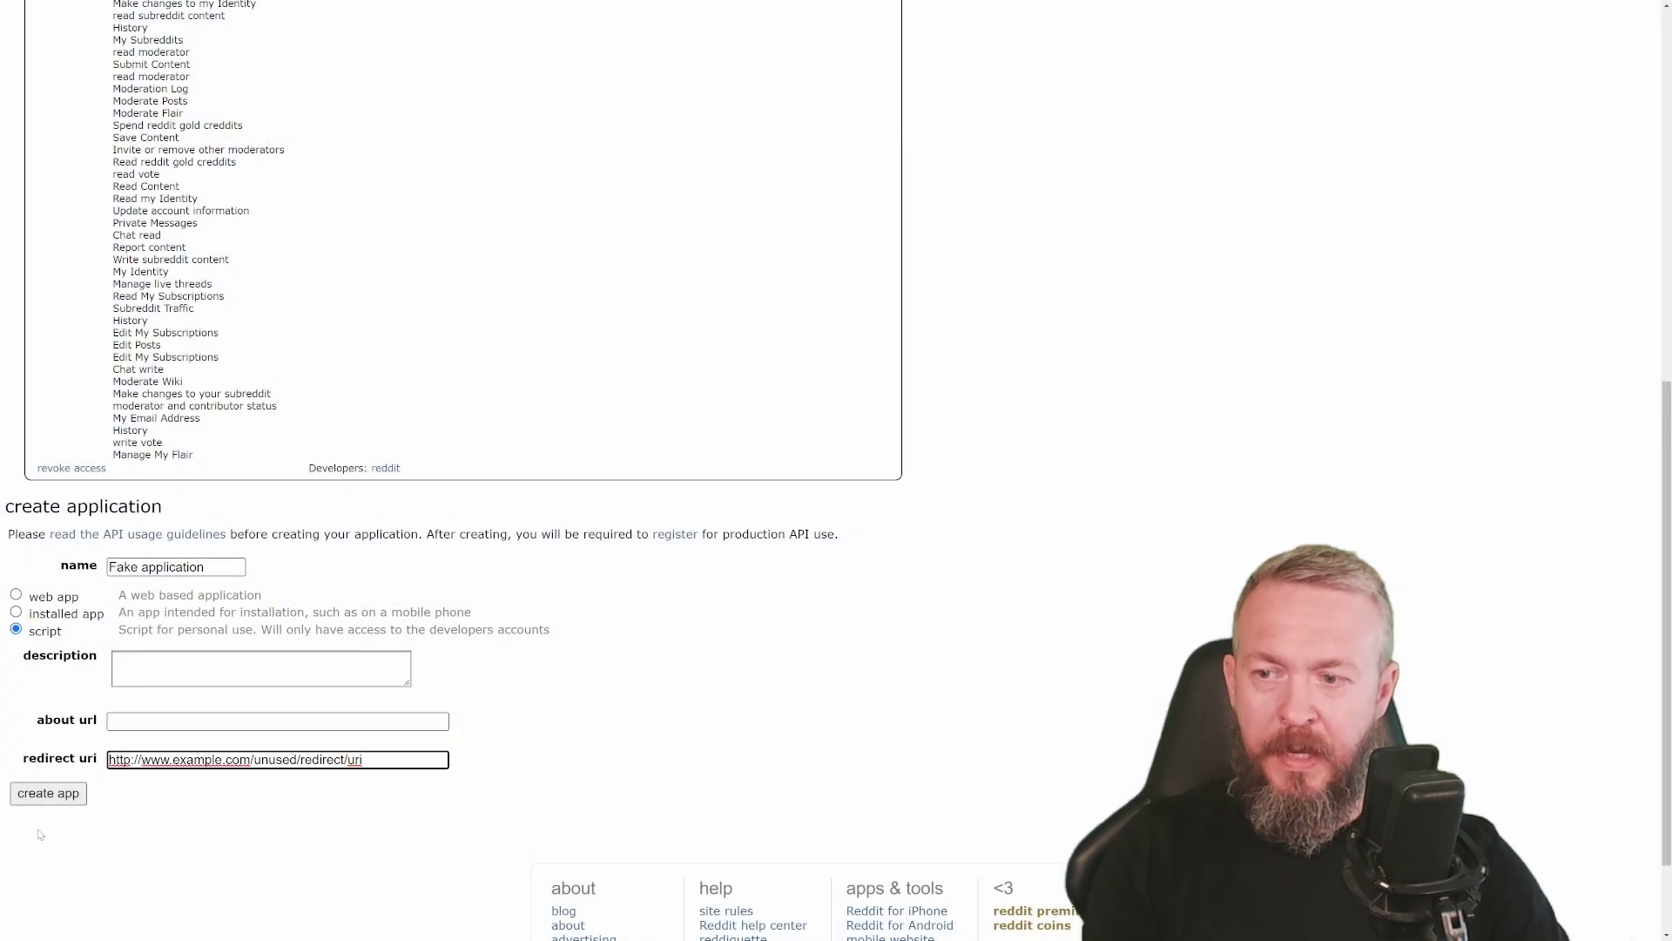
{"action": "left_click", "coordinate": [65, 800]}
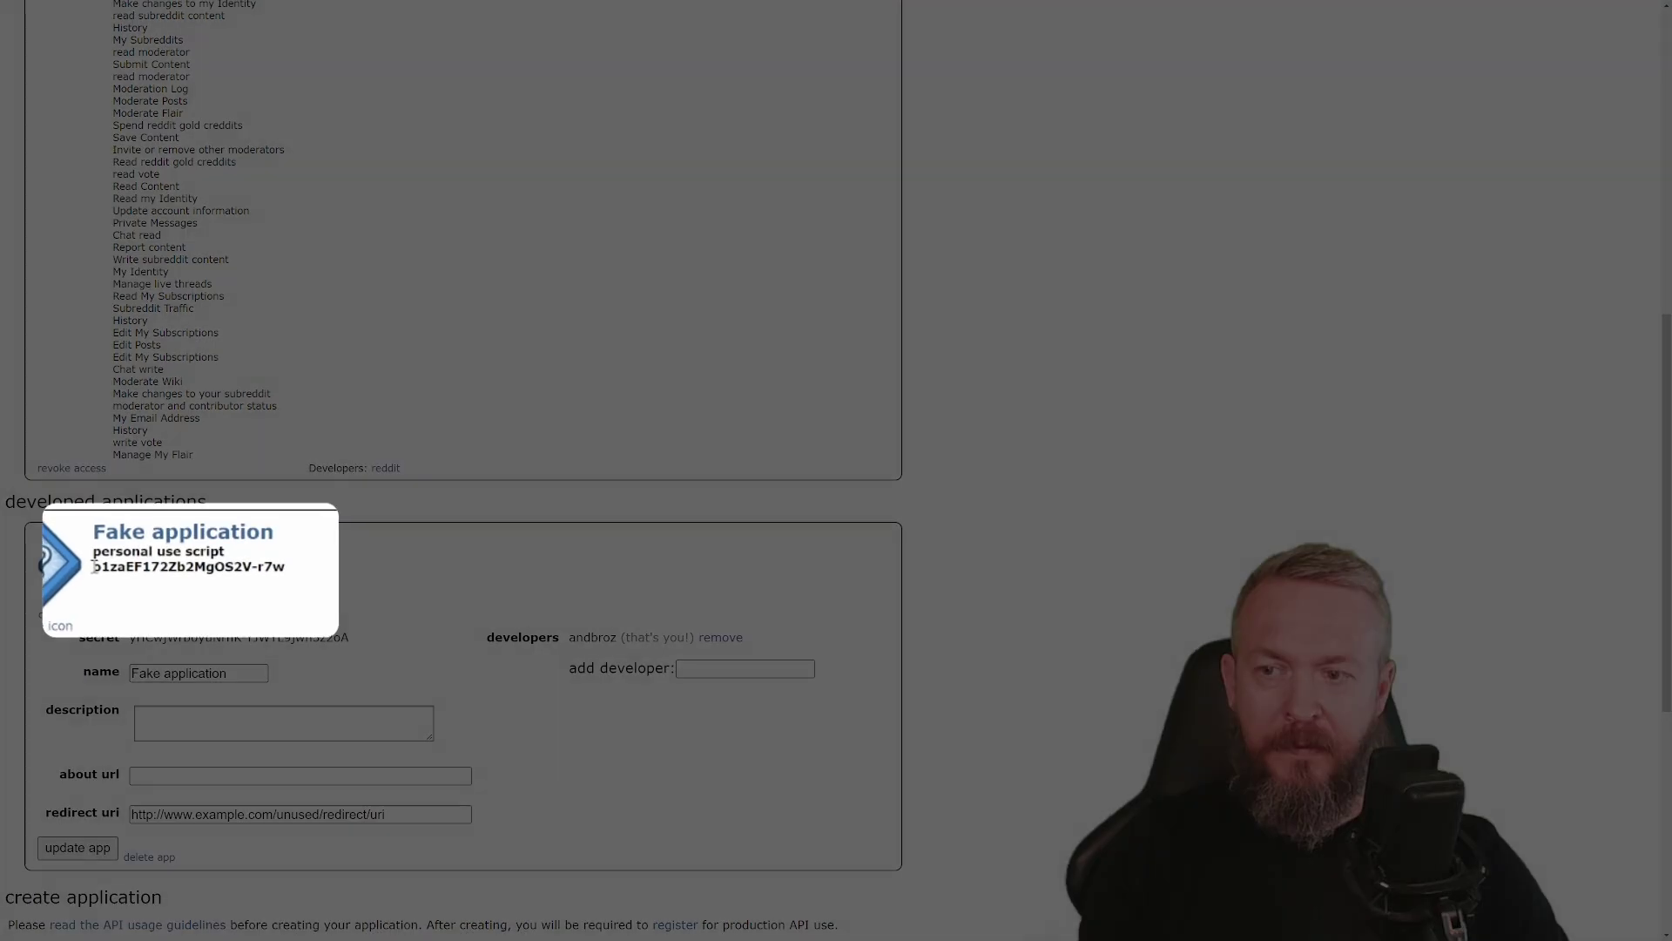
- Select the Fake application's client ID and client secret to copy them
{"action": "left_click_drag", "start_coordinate": [114, 567], "coordinate": [266, 567]}
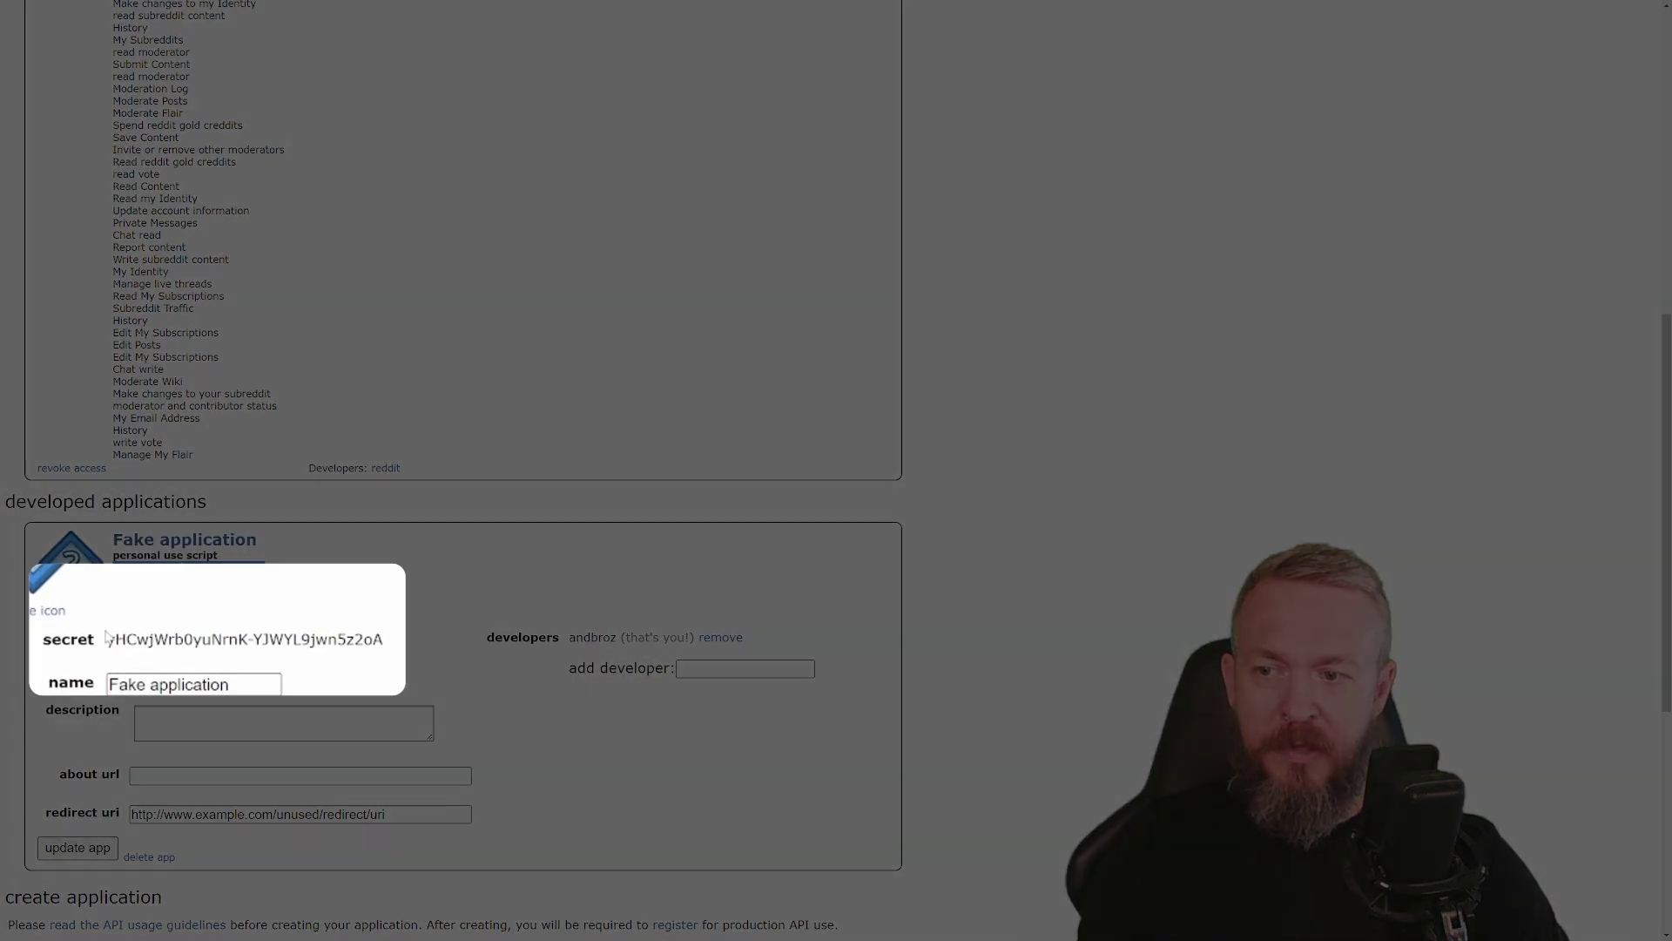
{"action": "left_click_drag", "start_coordinate": [107, 637], "coordinate": [383, 641]}
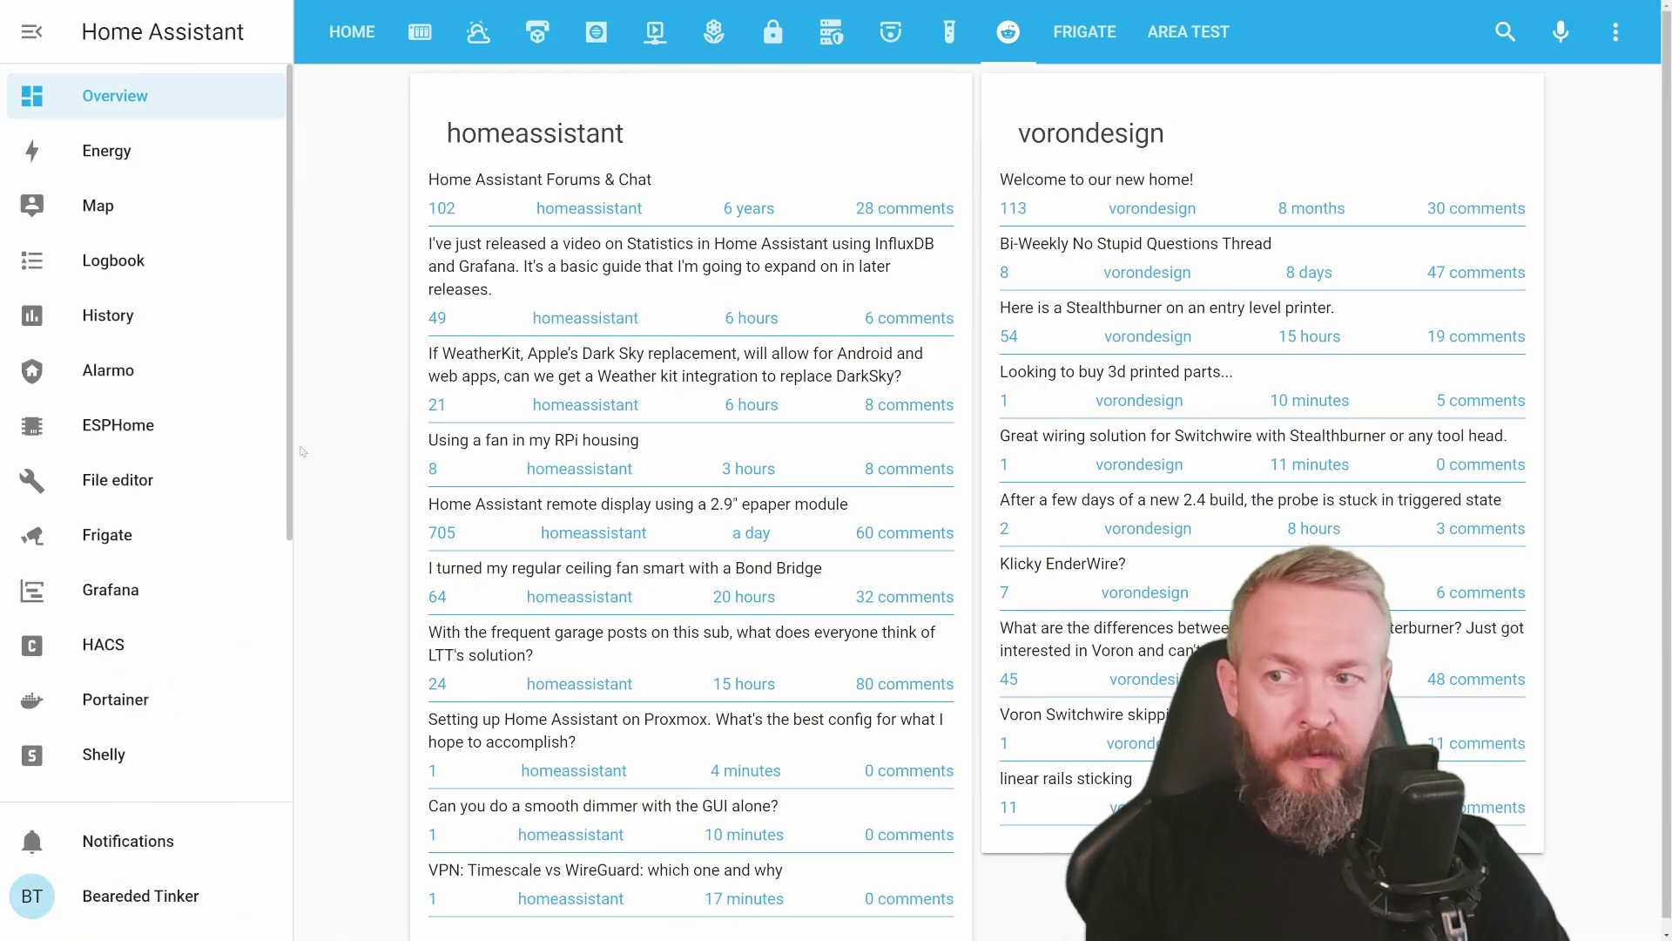
- In Studio Code Server, start subreddit.yaml with a 'platform: reddit' line
{"action": "scroll", "coordinate": [185, 678], "scroll_direction": "down", "scroll_amount": 3}
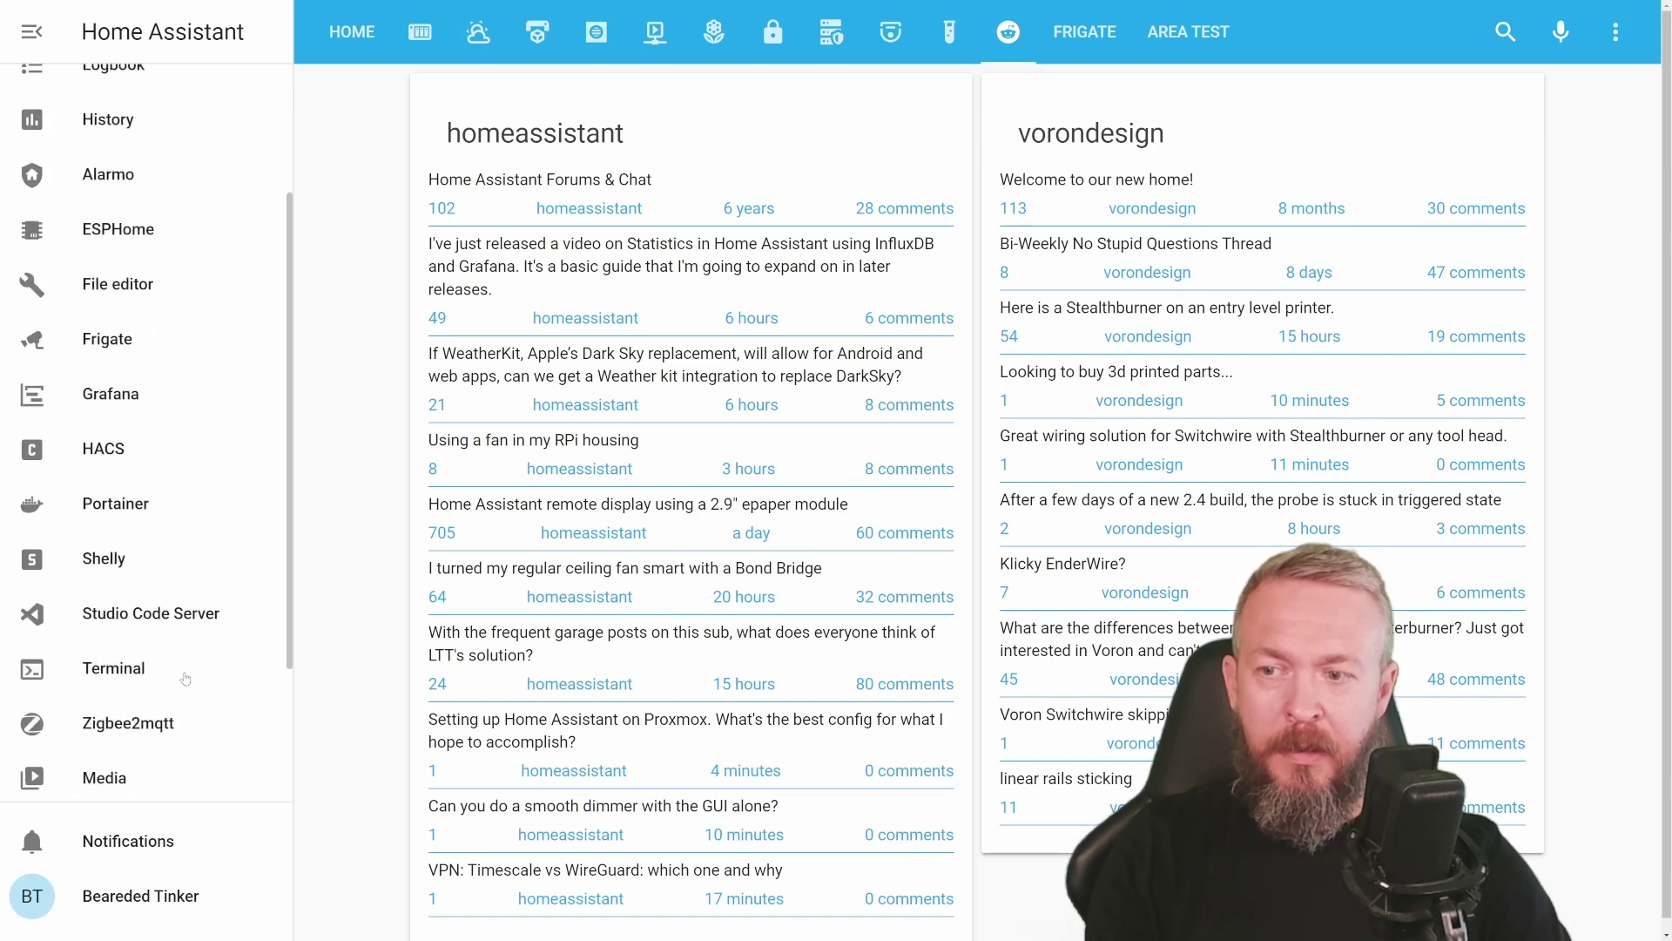
{"action": "left_click", "coordinate": [165, 615]}
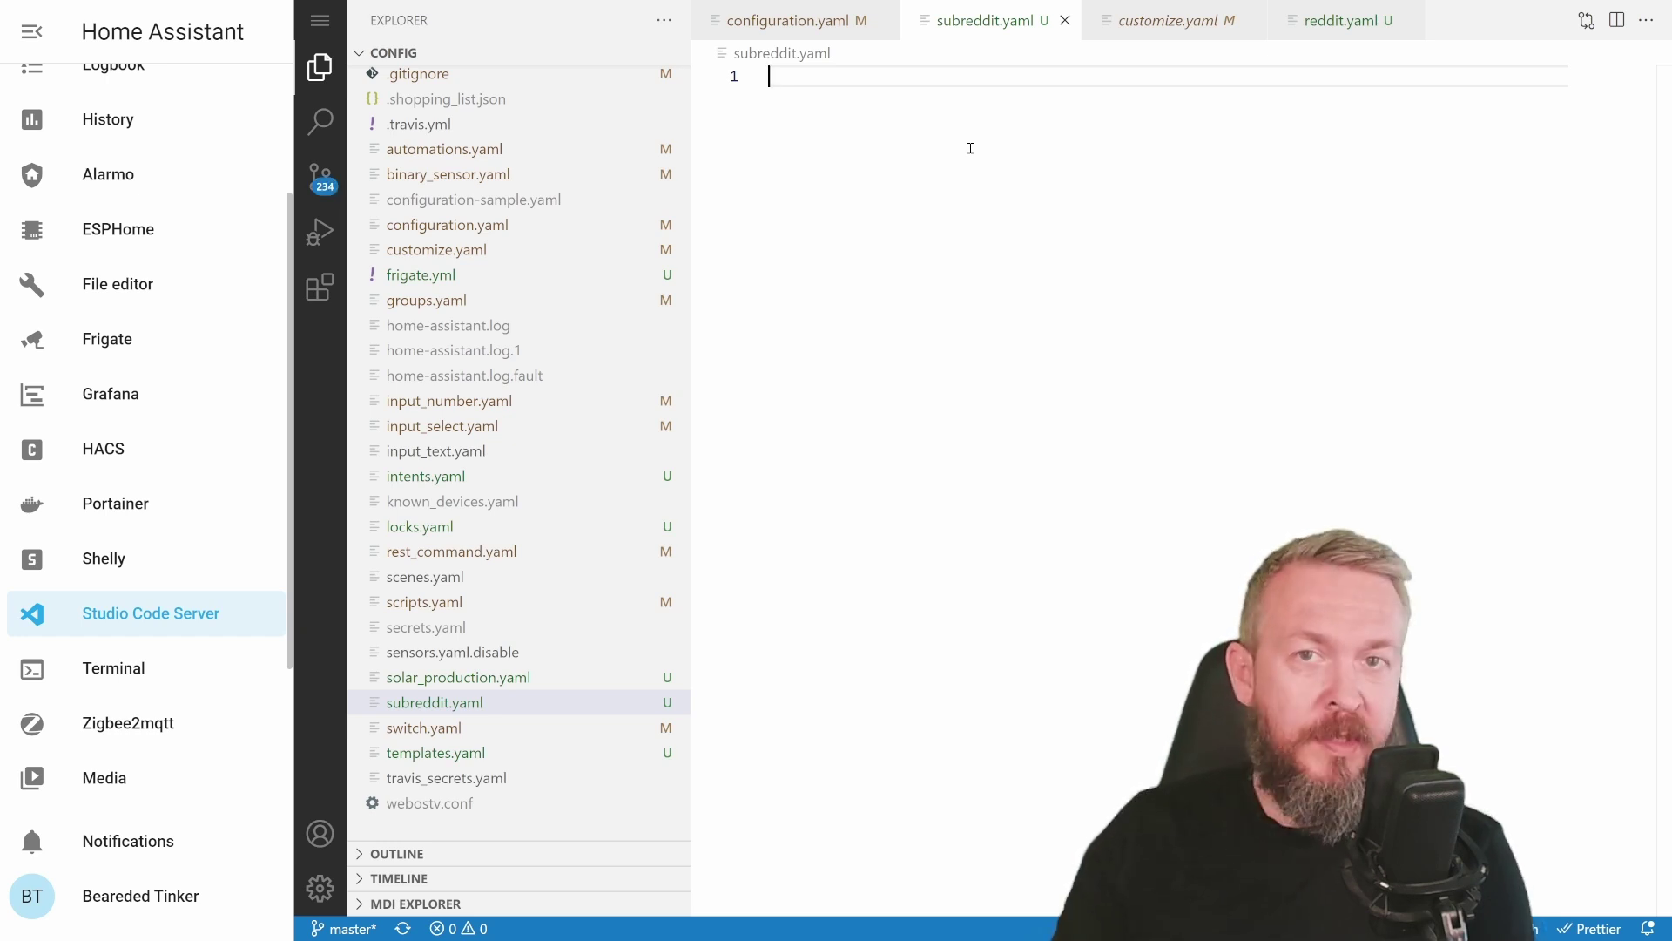
{"action": "type", "text": "- p"}
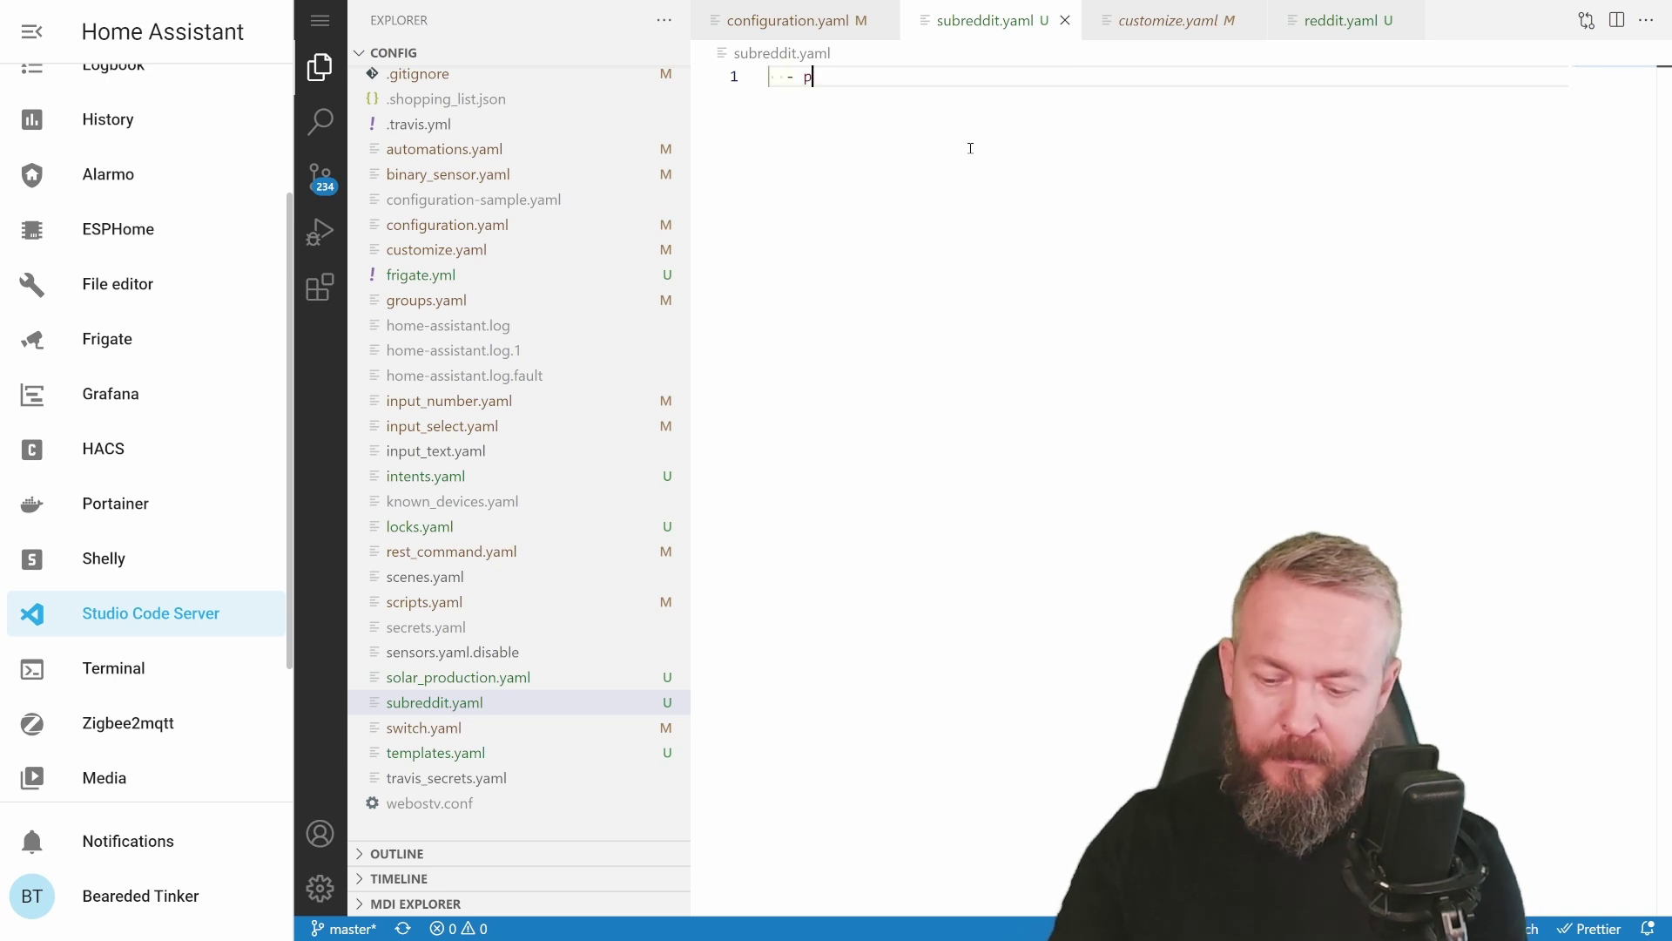
{"action": "type", "text": "latform: reddit"}
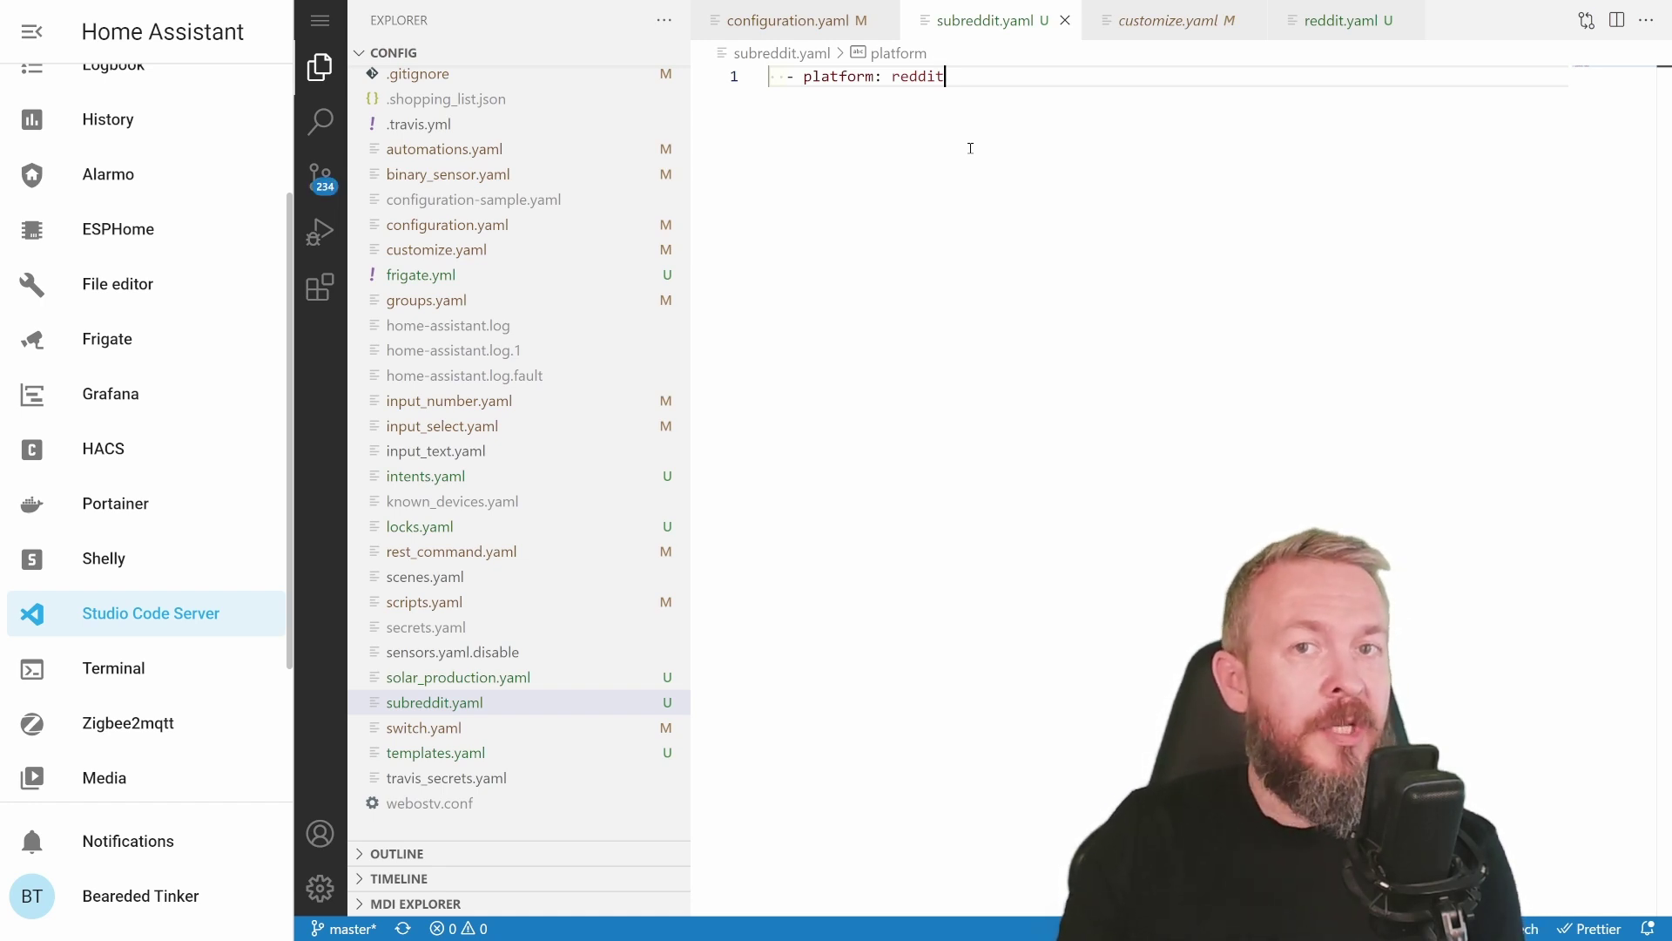
{"action": "key", "text": "Home"}
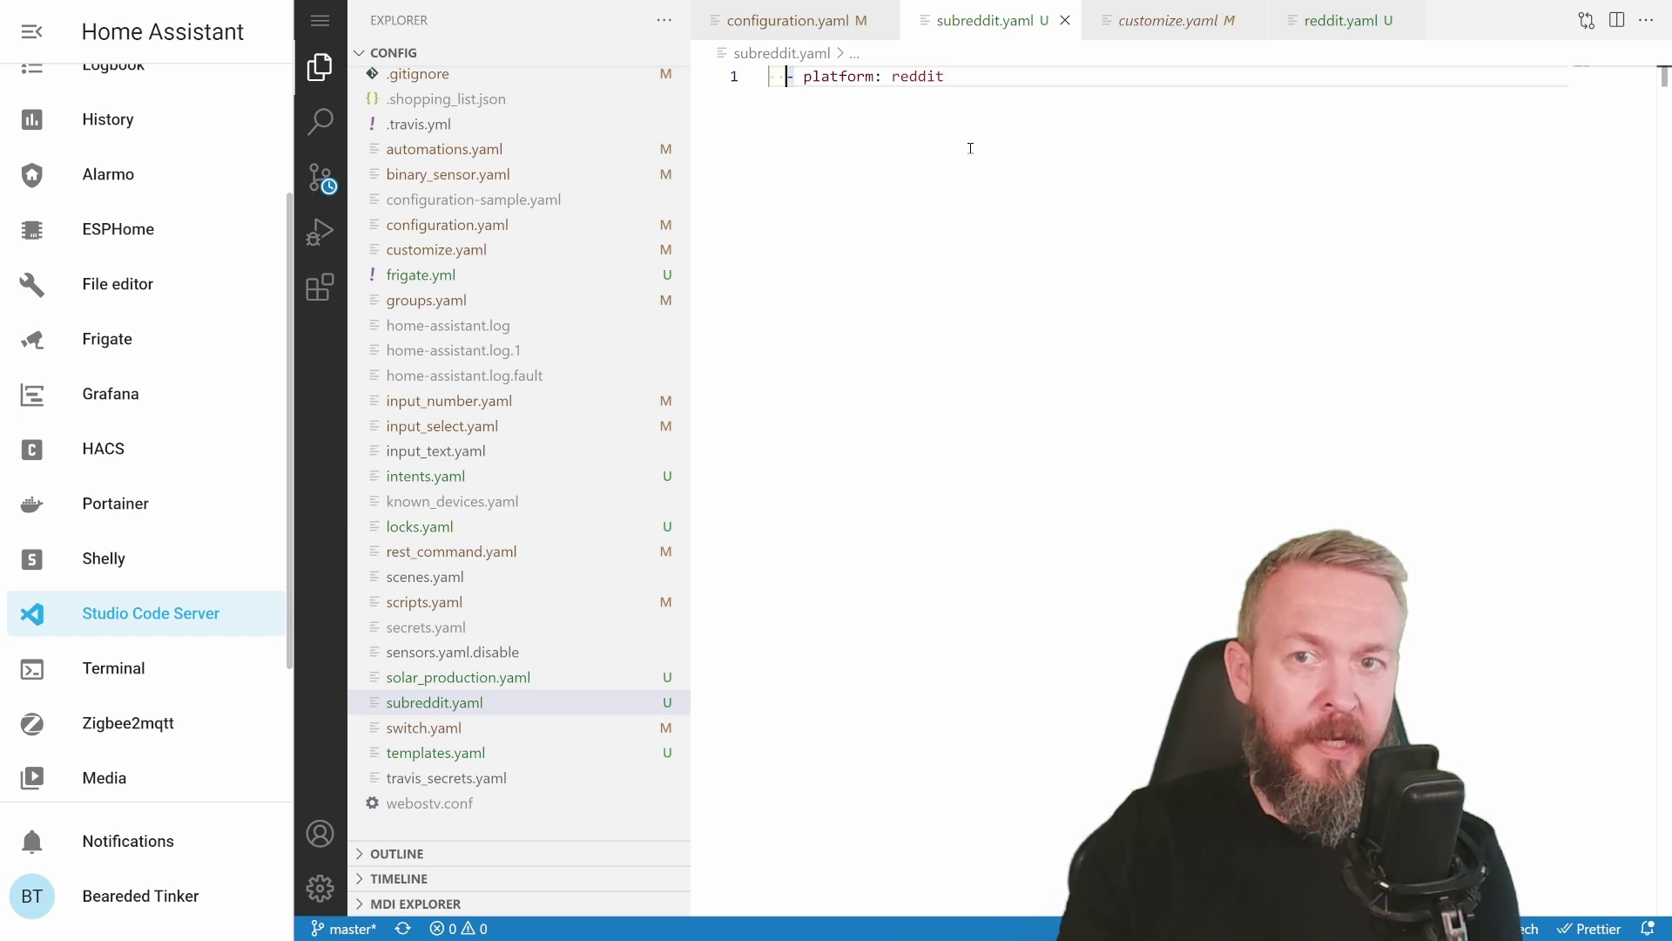
{"action": "key", "text": "Delete"}
{"action": "key", "text": "Delete"}
{"action": "key", "text": "Delete"}
{"action": "key", "text": "Delete"}
{"action": "key", "text": "End"}
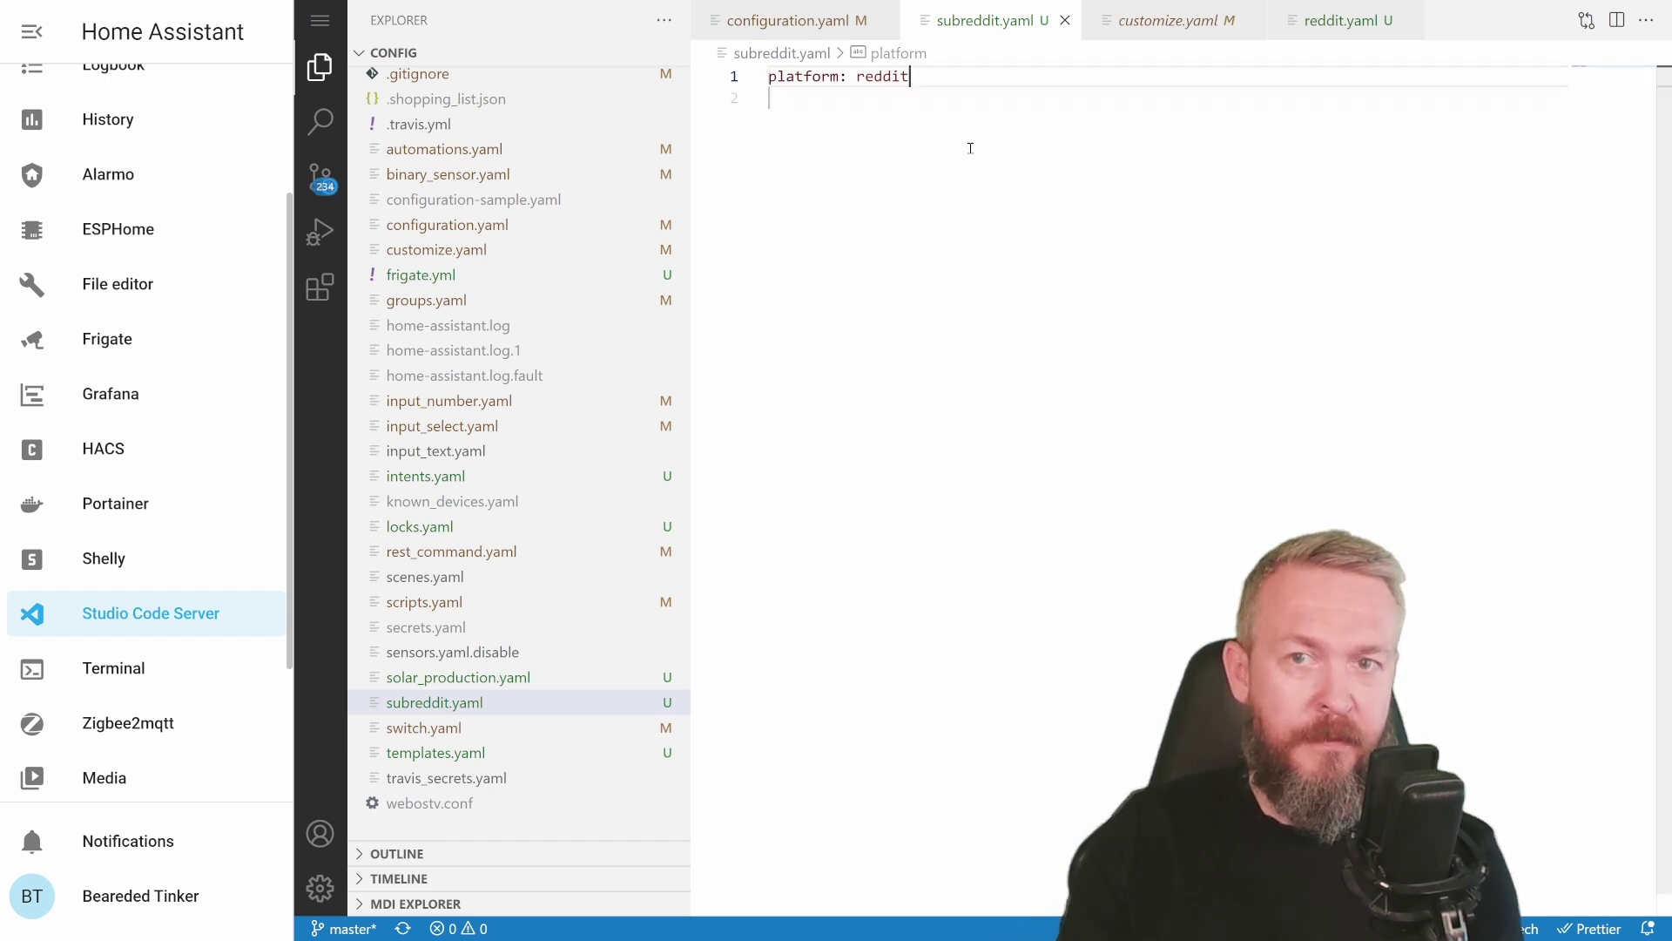
{"action": "key", "text": "Return"}
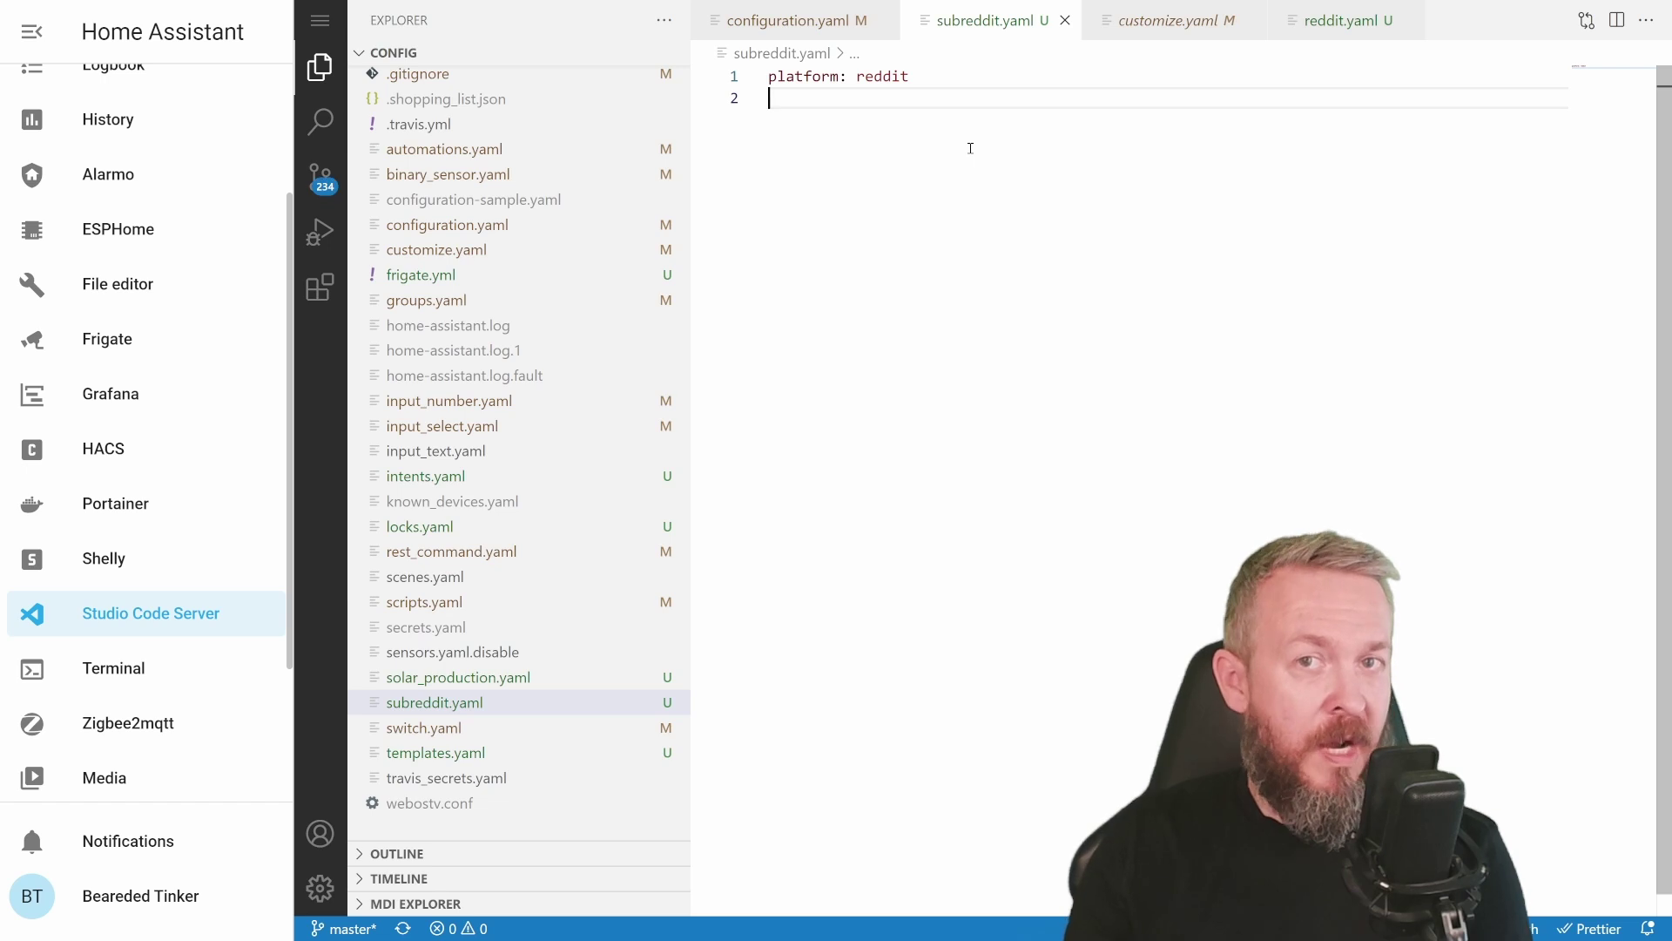
- Add username, password, client_id and client_secret entries, each using a !secret value
{"action": "type", "text": "use"}
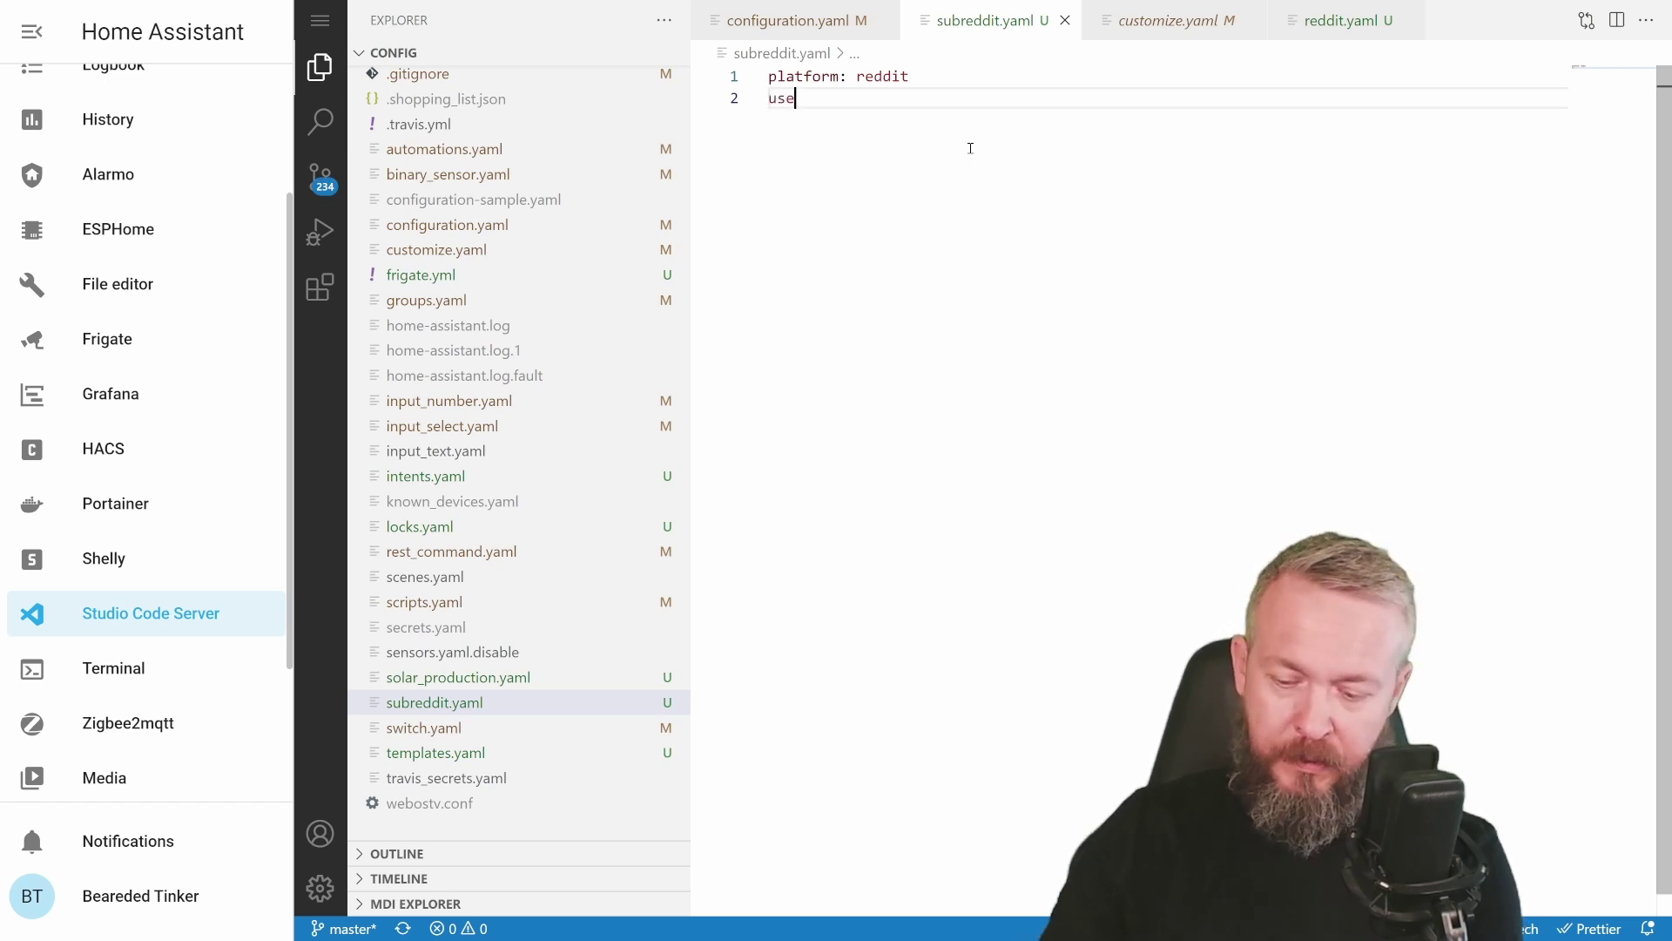
{"action": "type", "text": "rname: redd"}
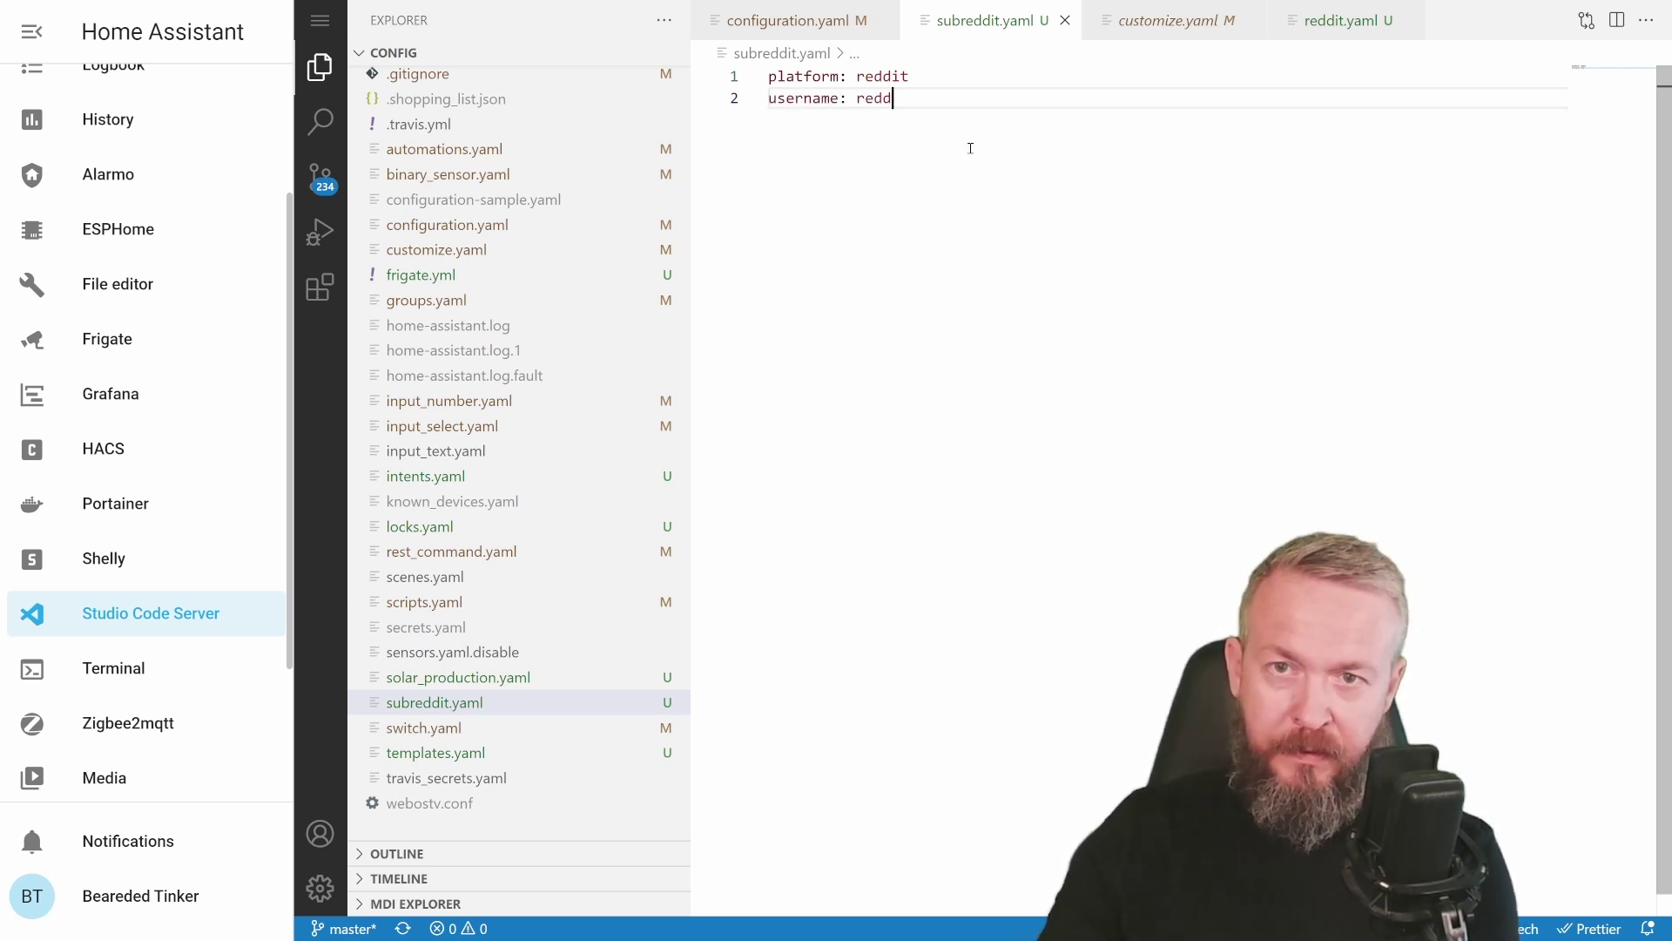
{"action": "type", "text": "it_username"}
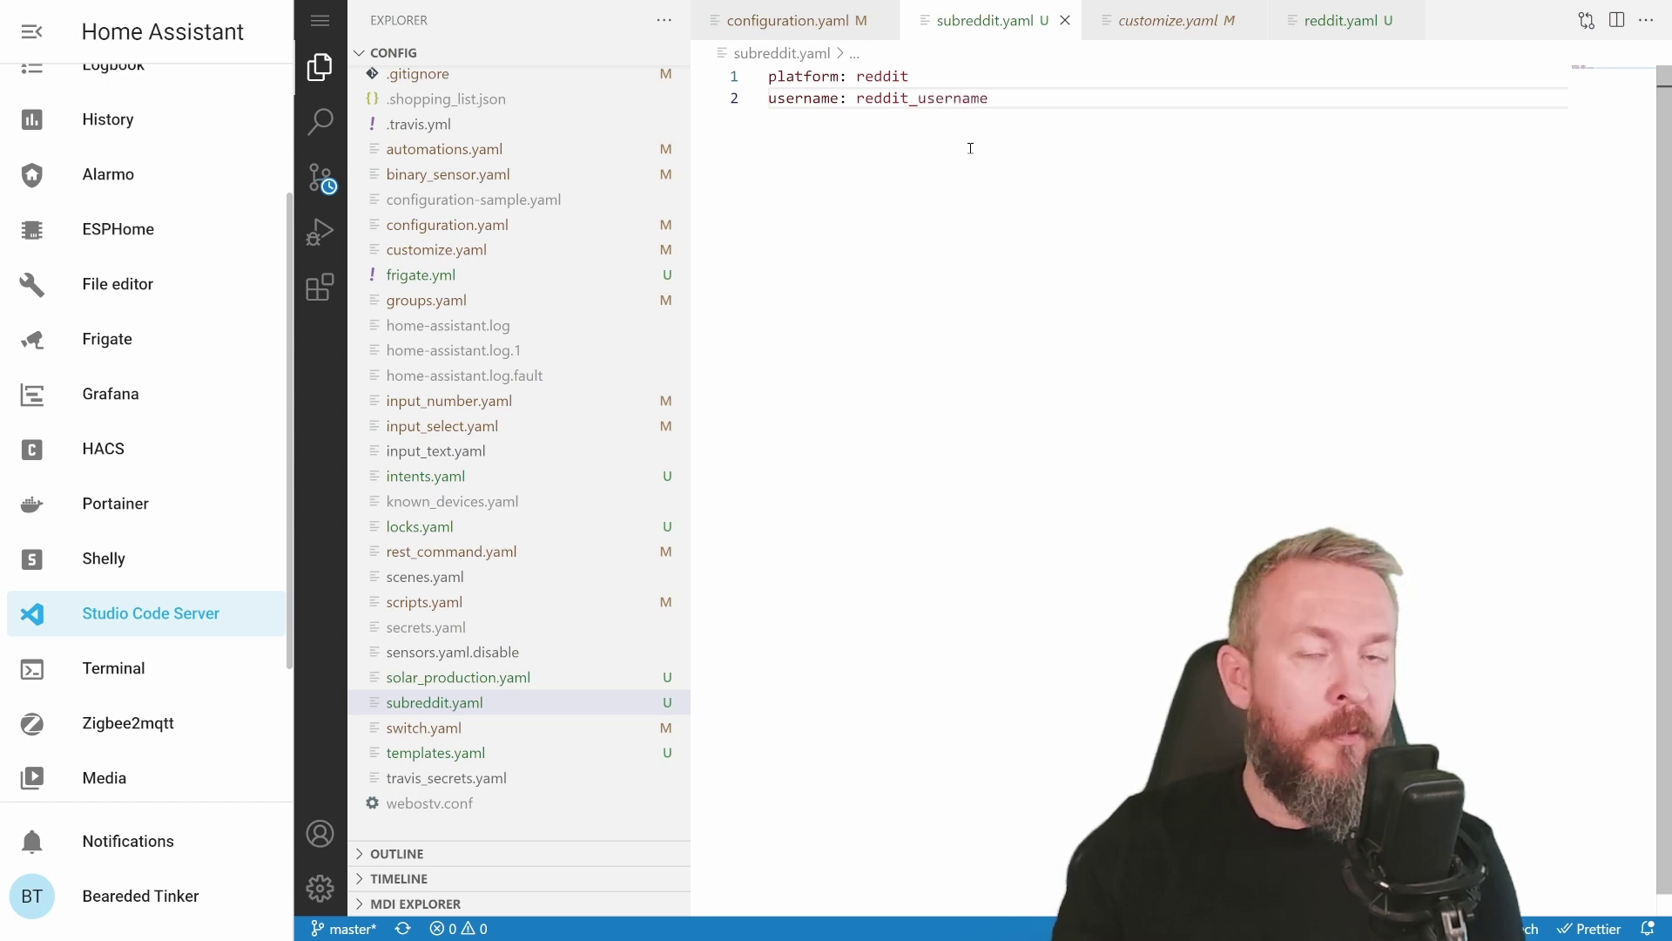
{"action": "key", "text": "ctrl+Left"}
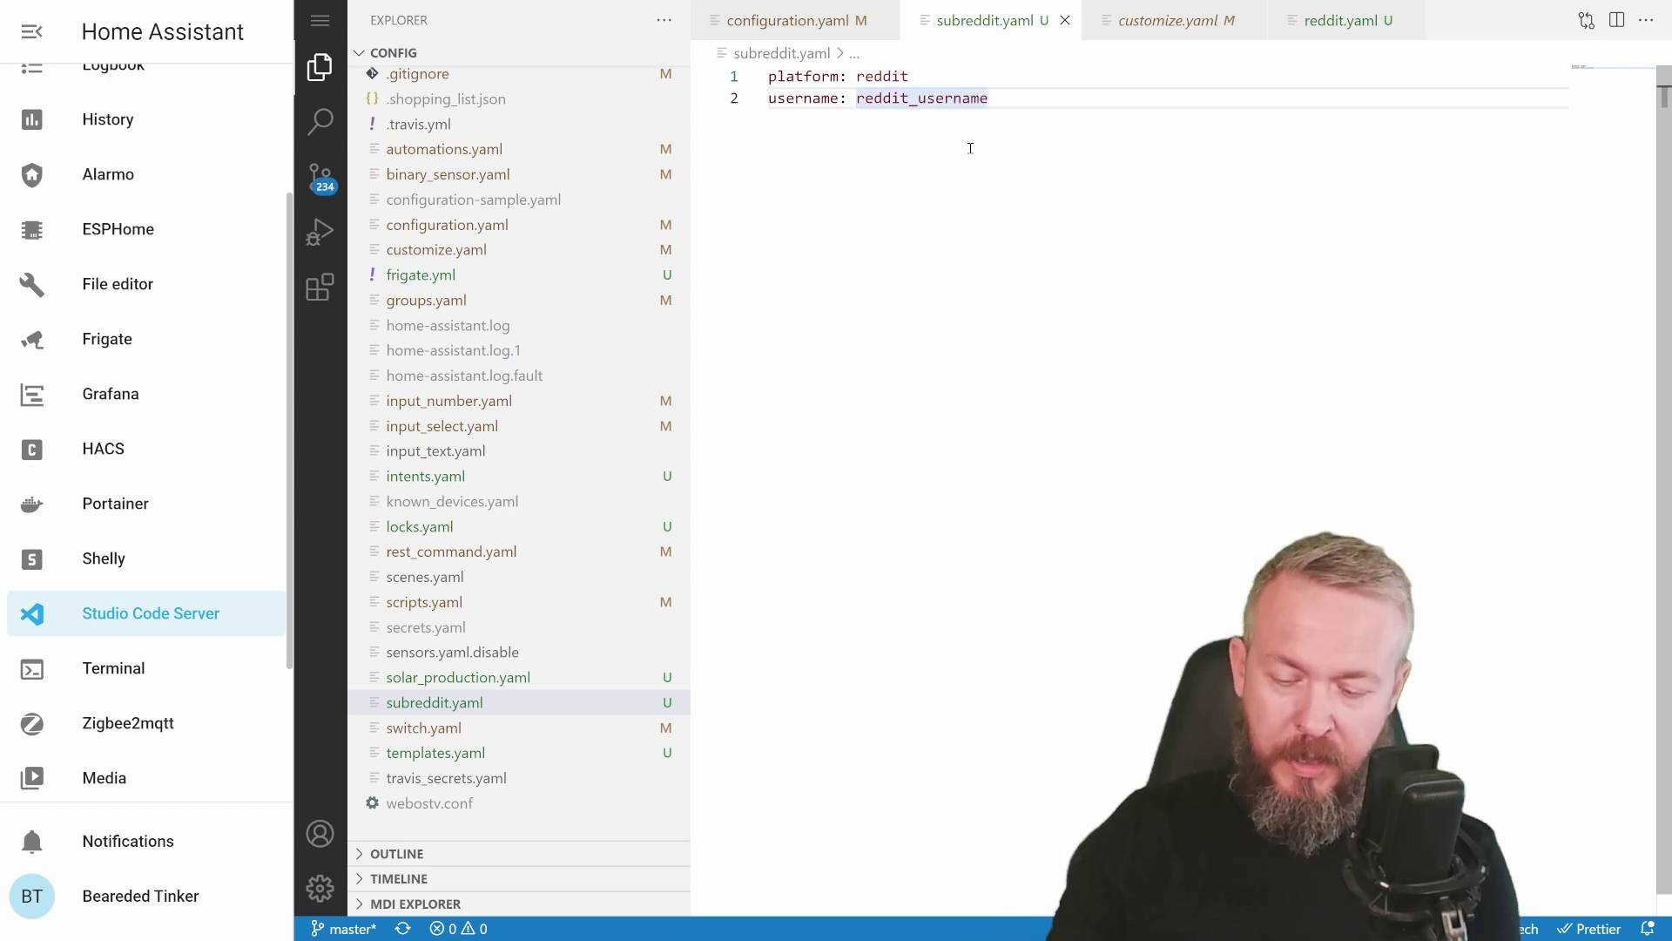
{"action": "type", "text": "!secret"}
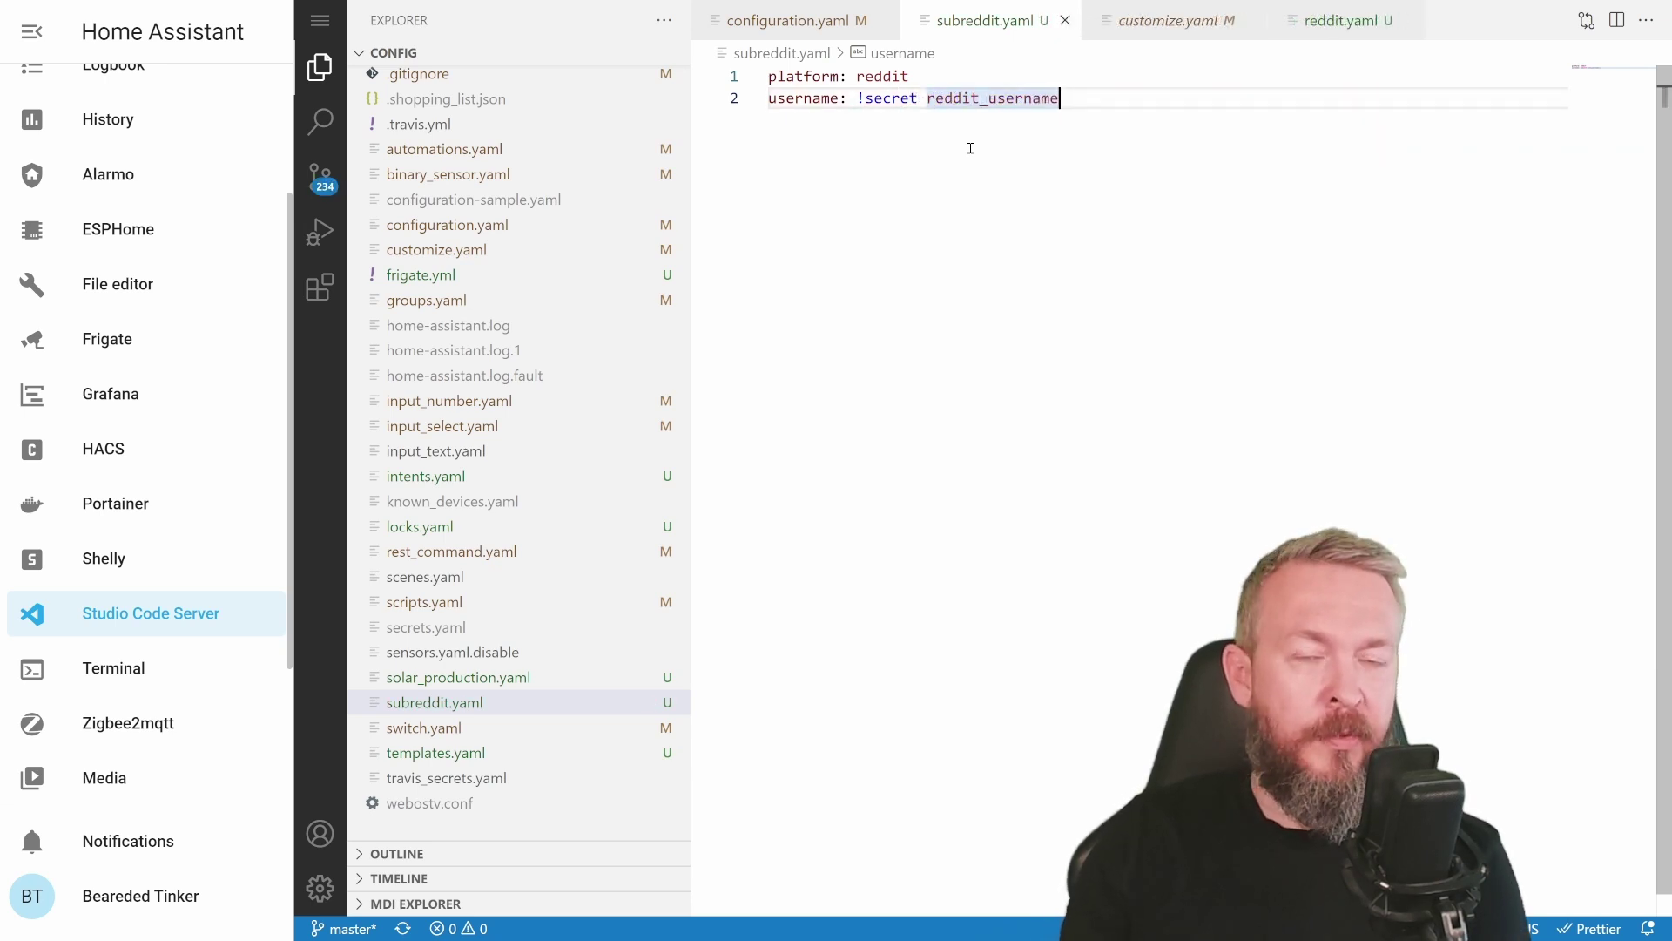
{"action": "key", "text": "Return"}
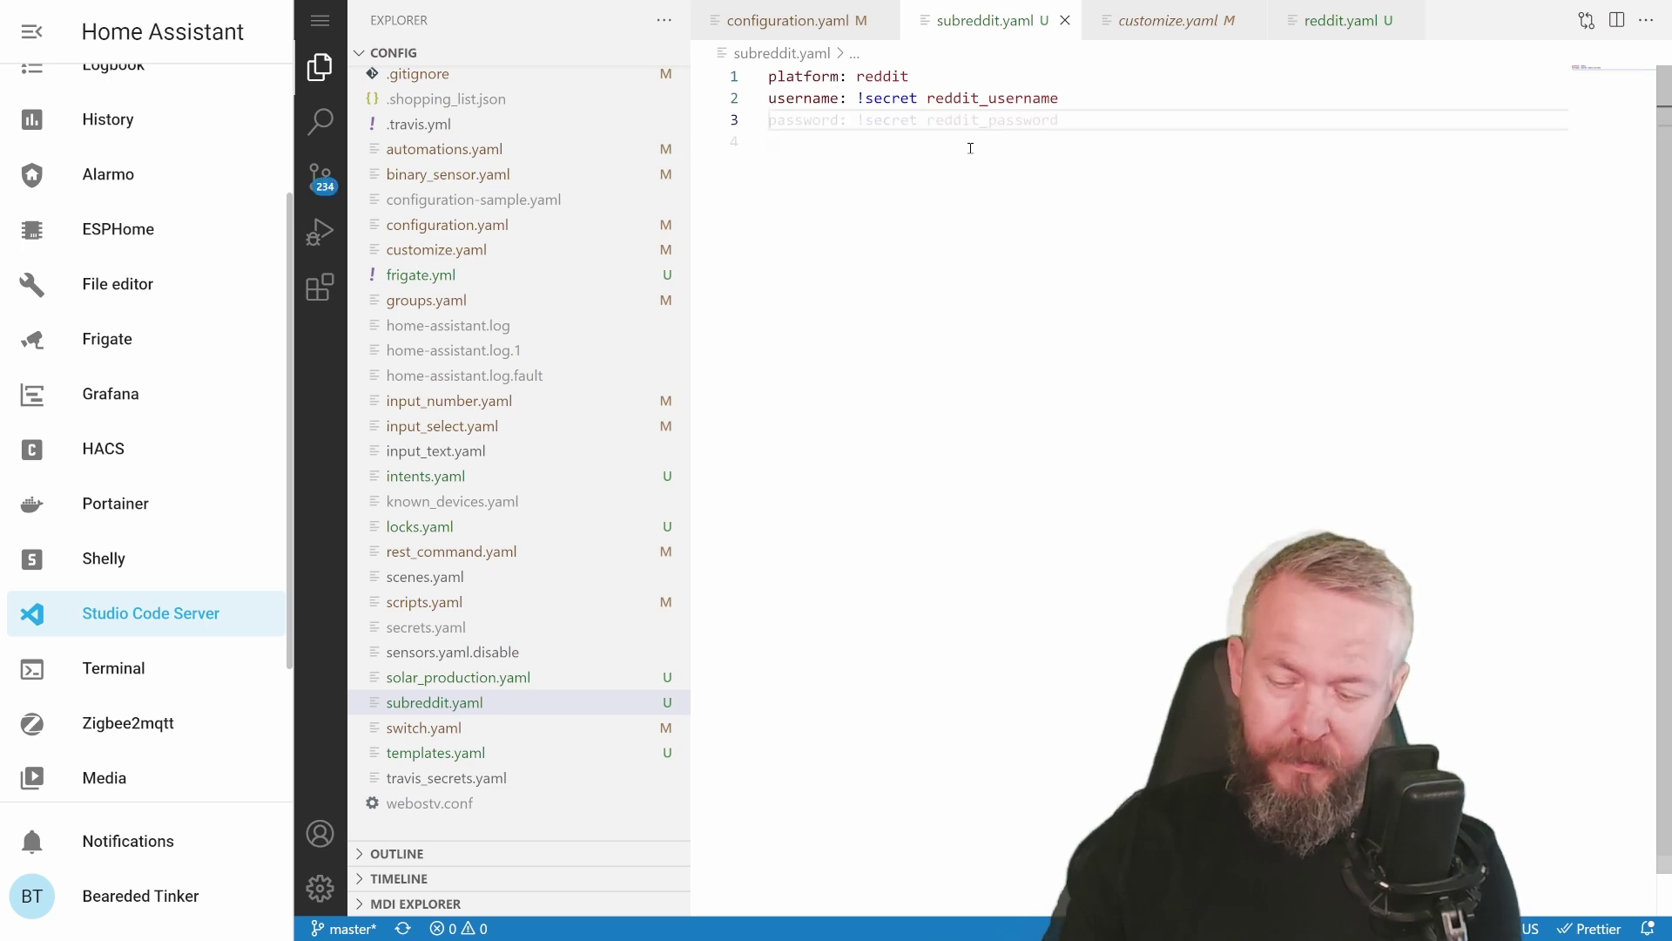
{"action": "type", "text": "pa"}
{"action": "key", "text": "Tab"}
{"action": "key", "text": "Return"}
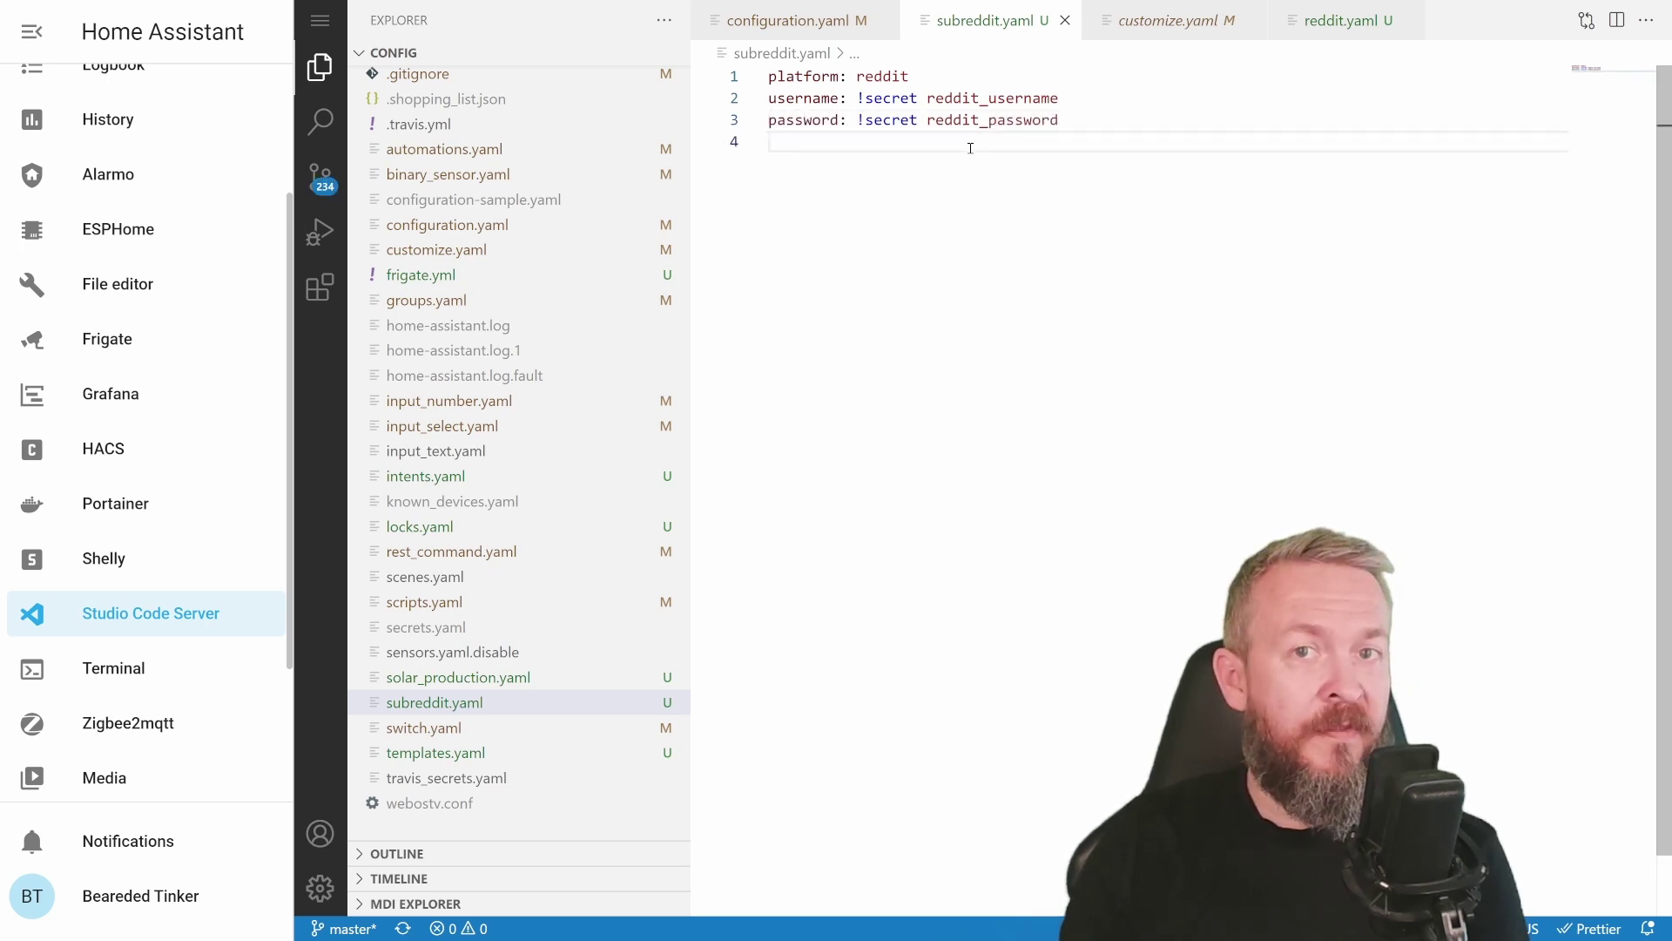
{"action": "type", "text": "c"}
{"action": "key", "text": "Tab"}
{"action": "key", "text": "Return"}
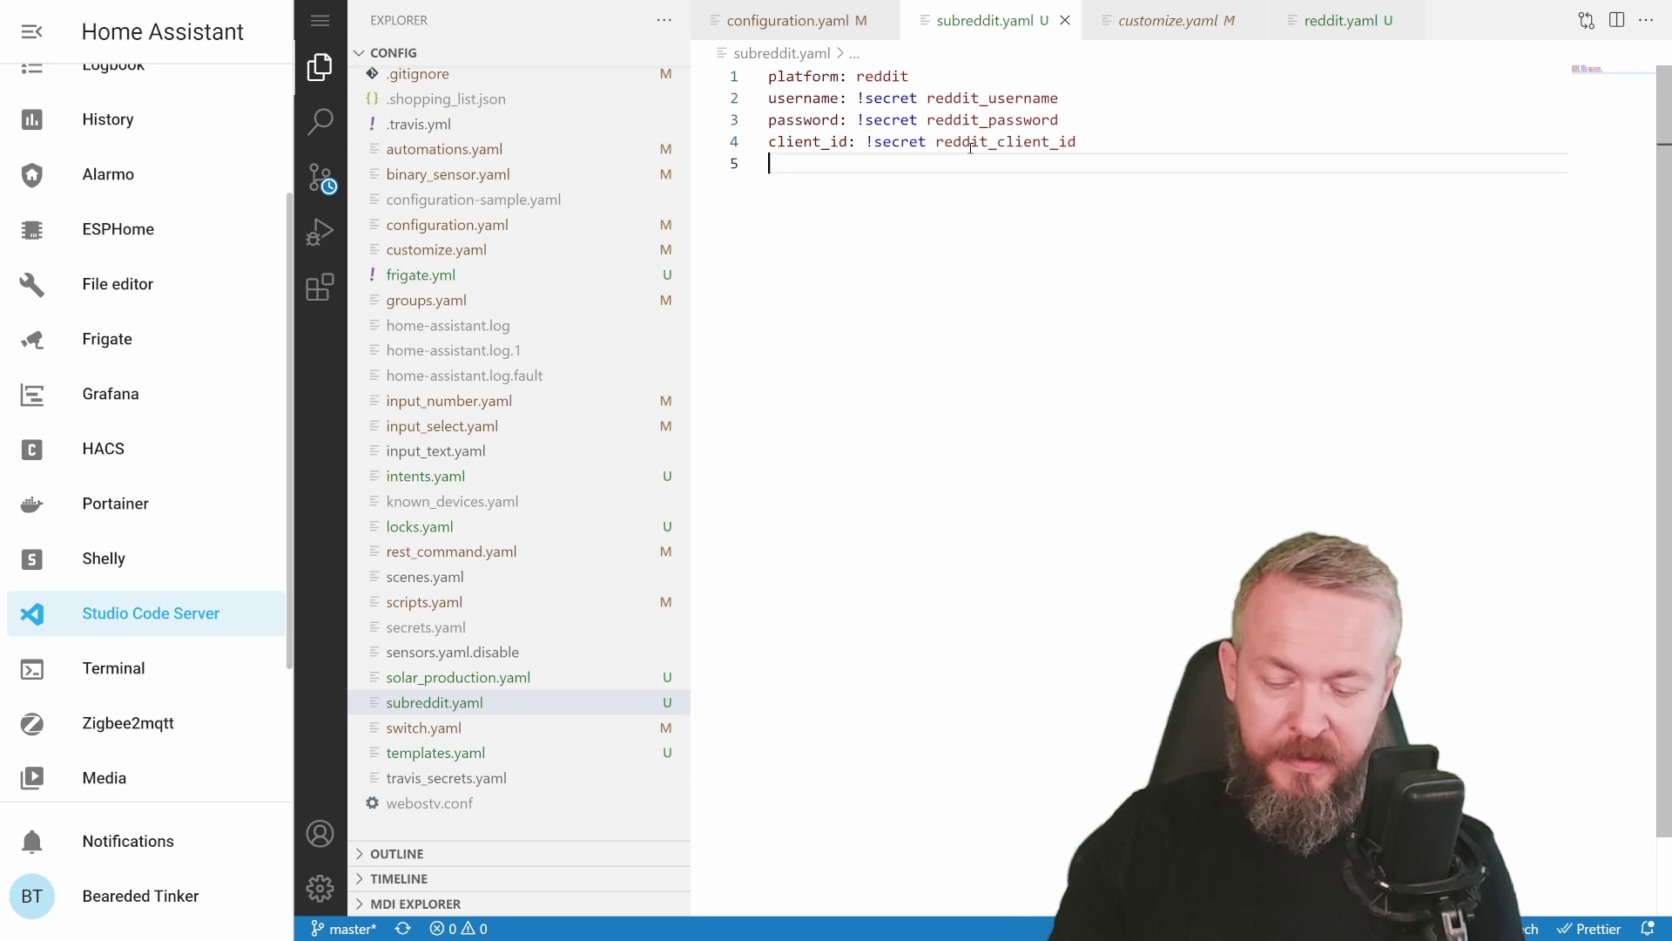
{"action": "type", "text": "c"}
{"action": "key", "text": "Tab"}
{"action": "key", "text": "Down"}
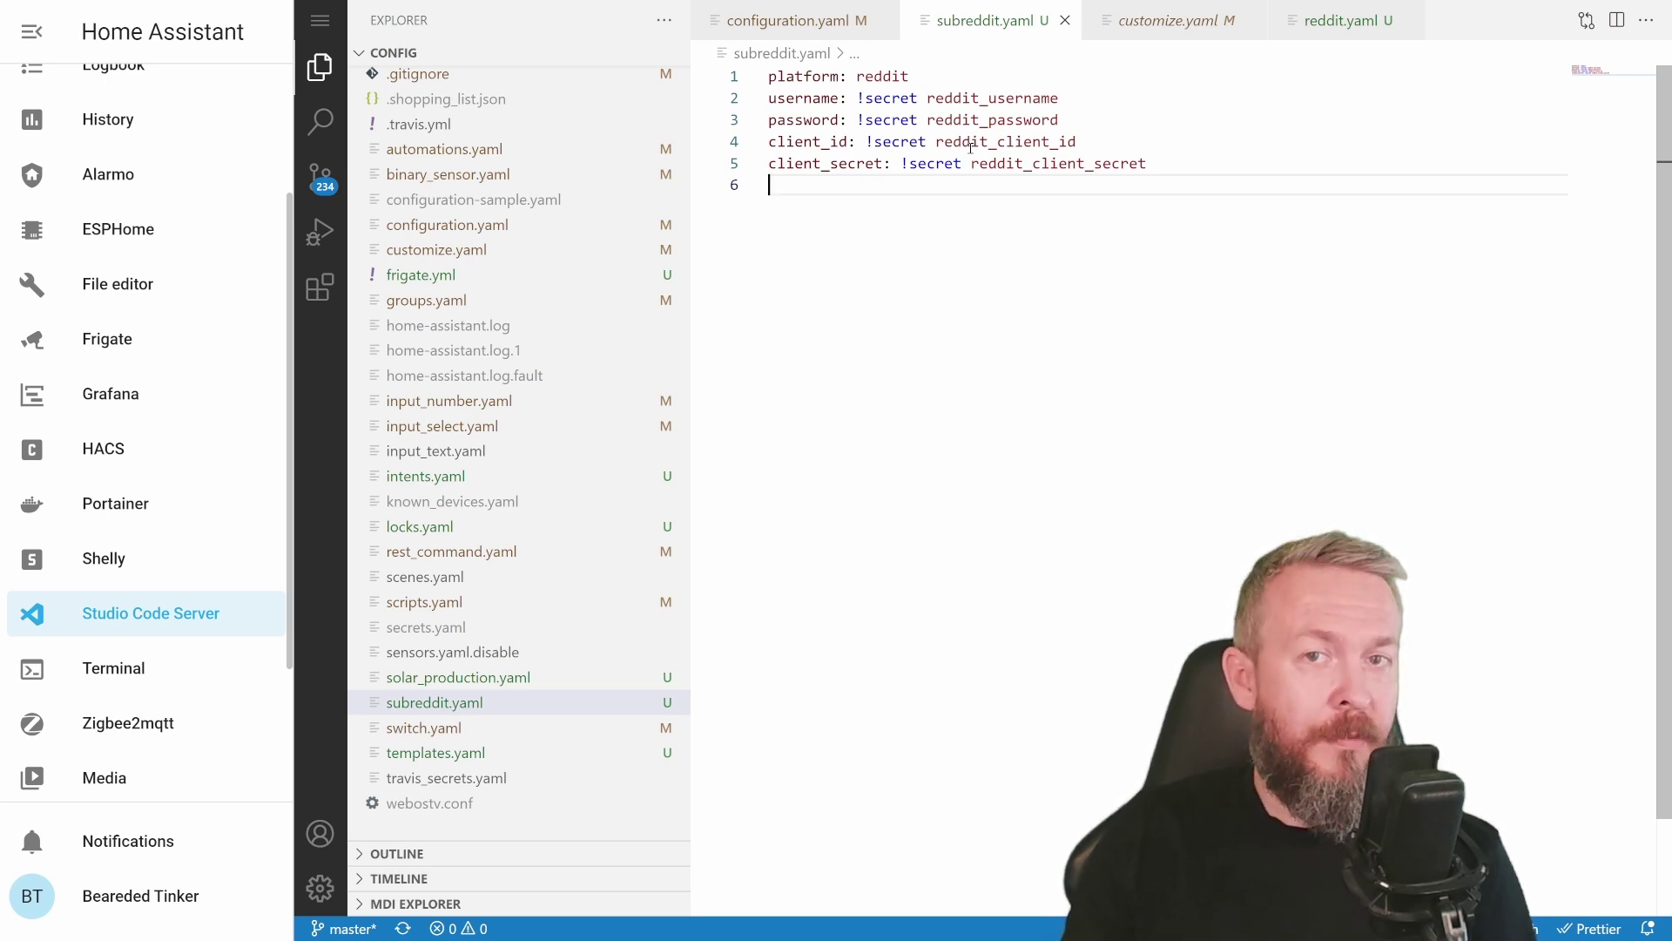
- Add a subreddits list (homeassistant, vorondesigne, news, worldnews), then reselect the app's client ID and secret
{"action": "type", "text": "subreddits:"}
{"action": "key", "text": "Return"}
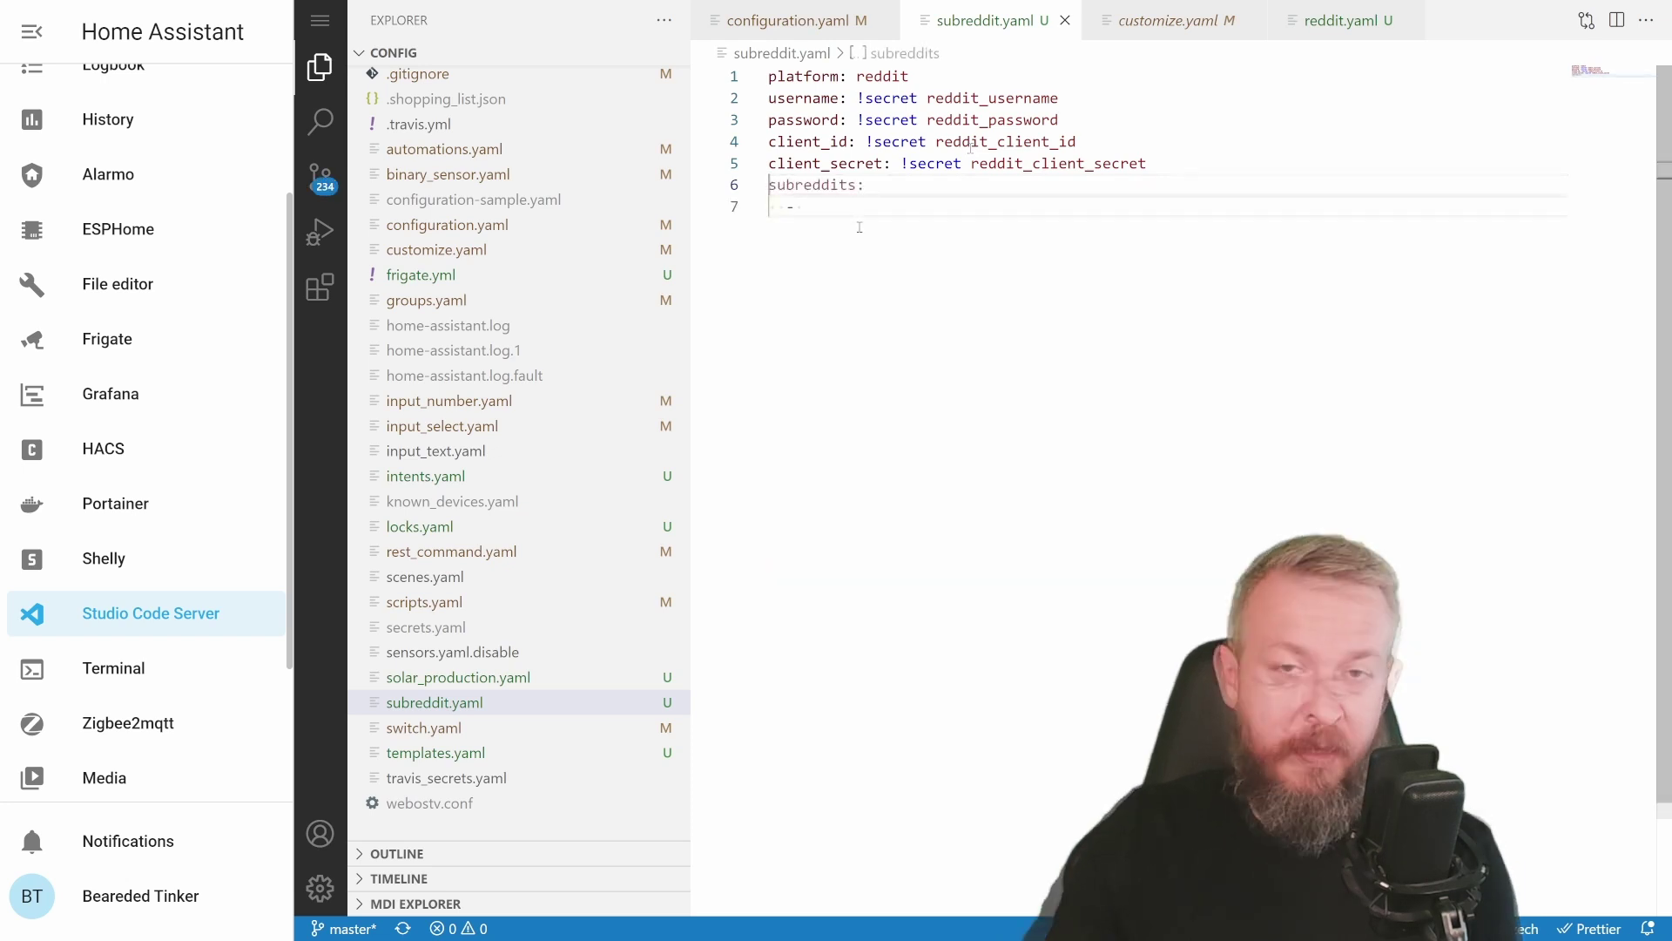
{"action": "type", "text": "- homeassistant"}
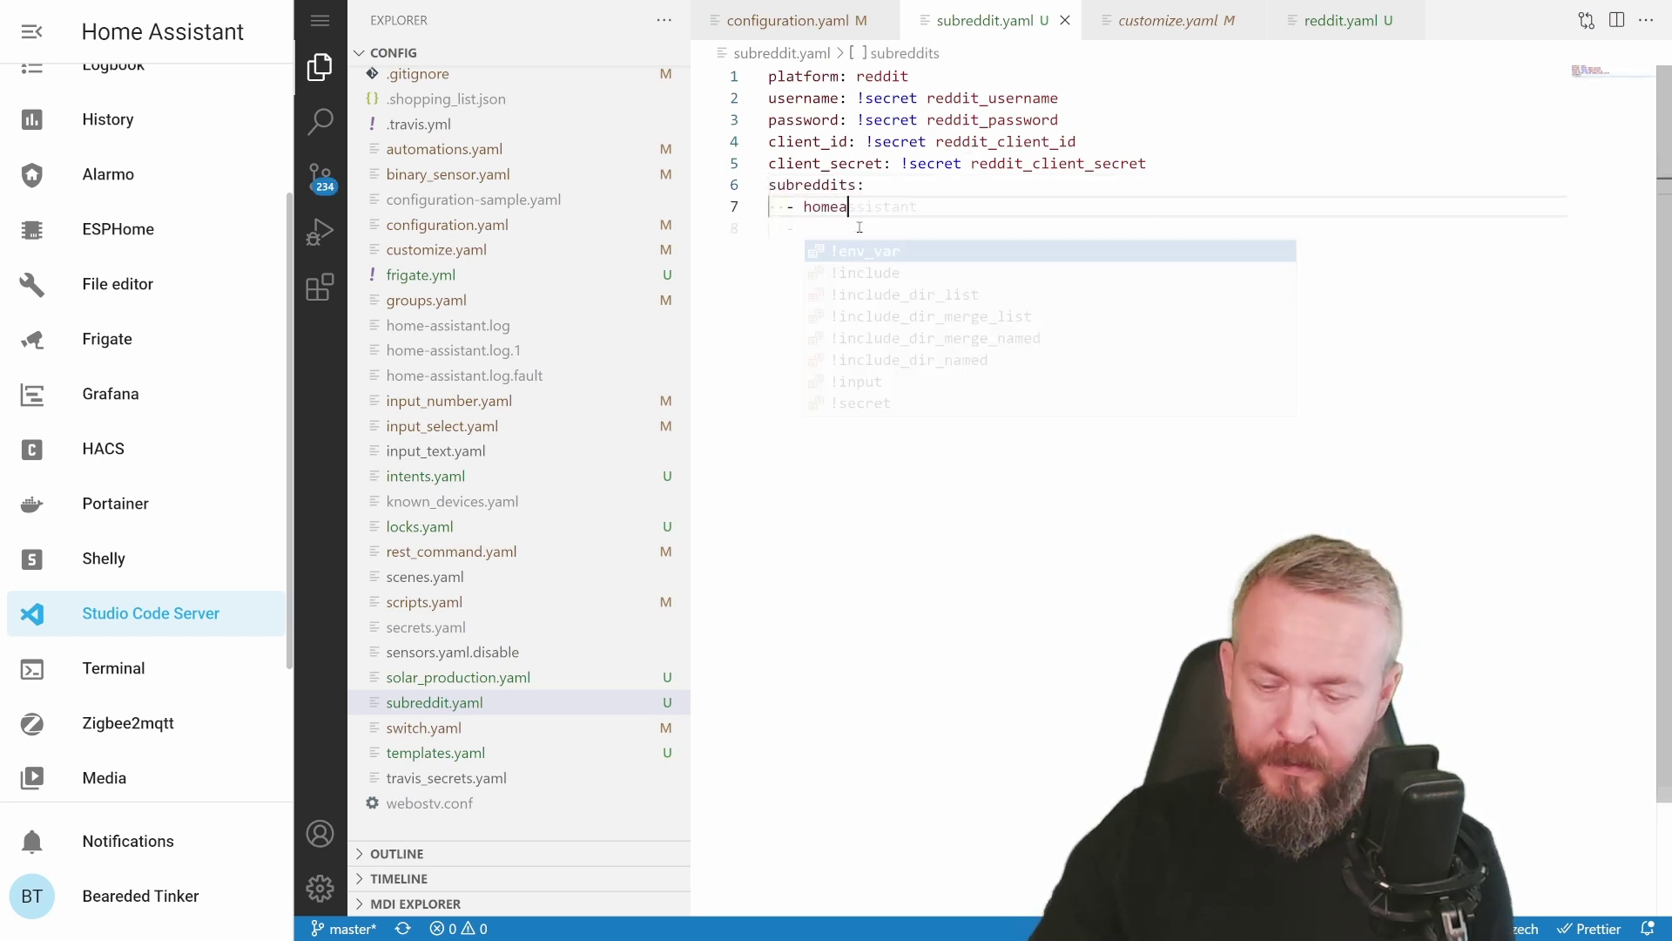
{"action": "key", "text": "Return"}
{"action": "type", "text": "- vorondesigne"}
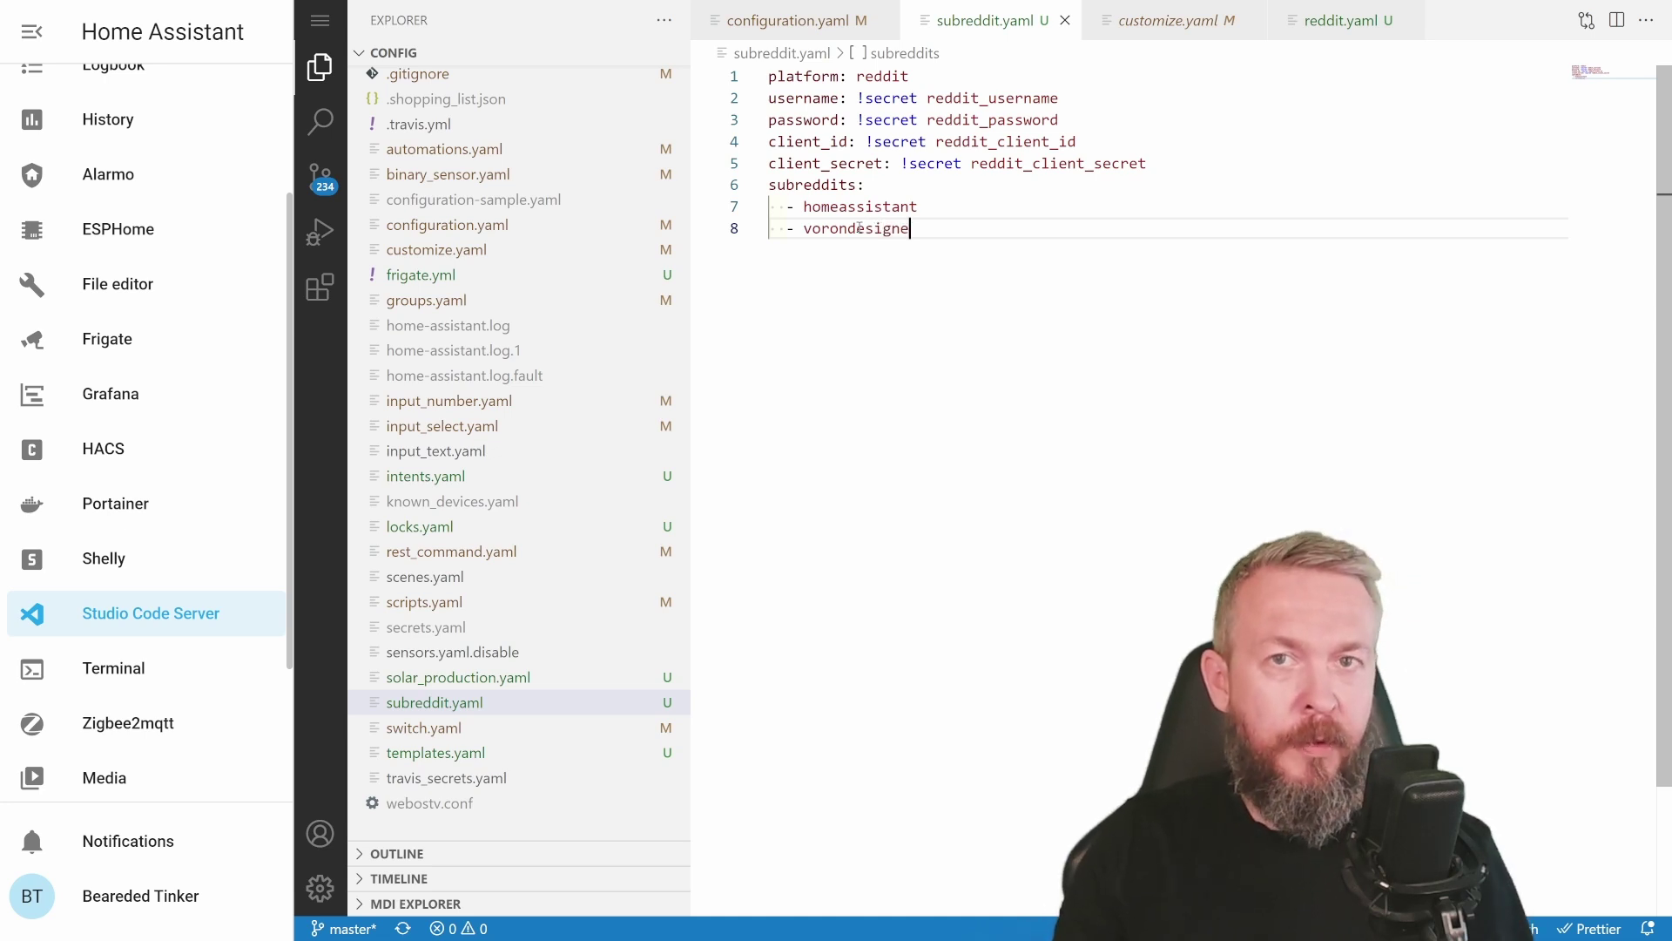
{"action": "key", "text": "Return"}
{"action": "type", "text": "- news"}
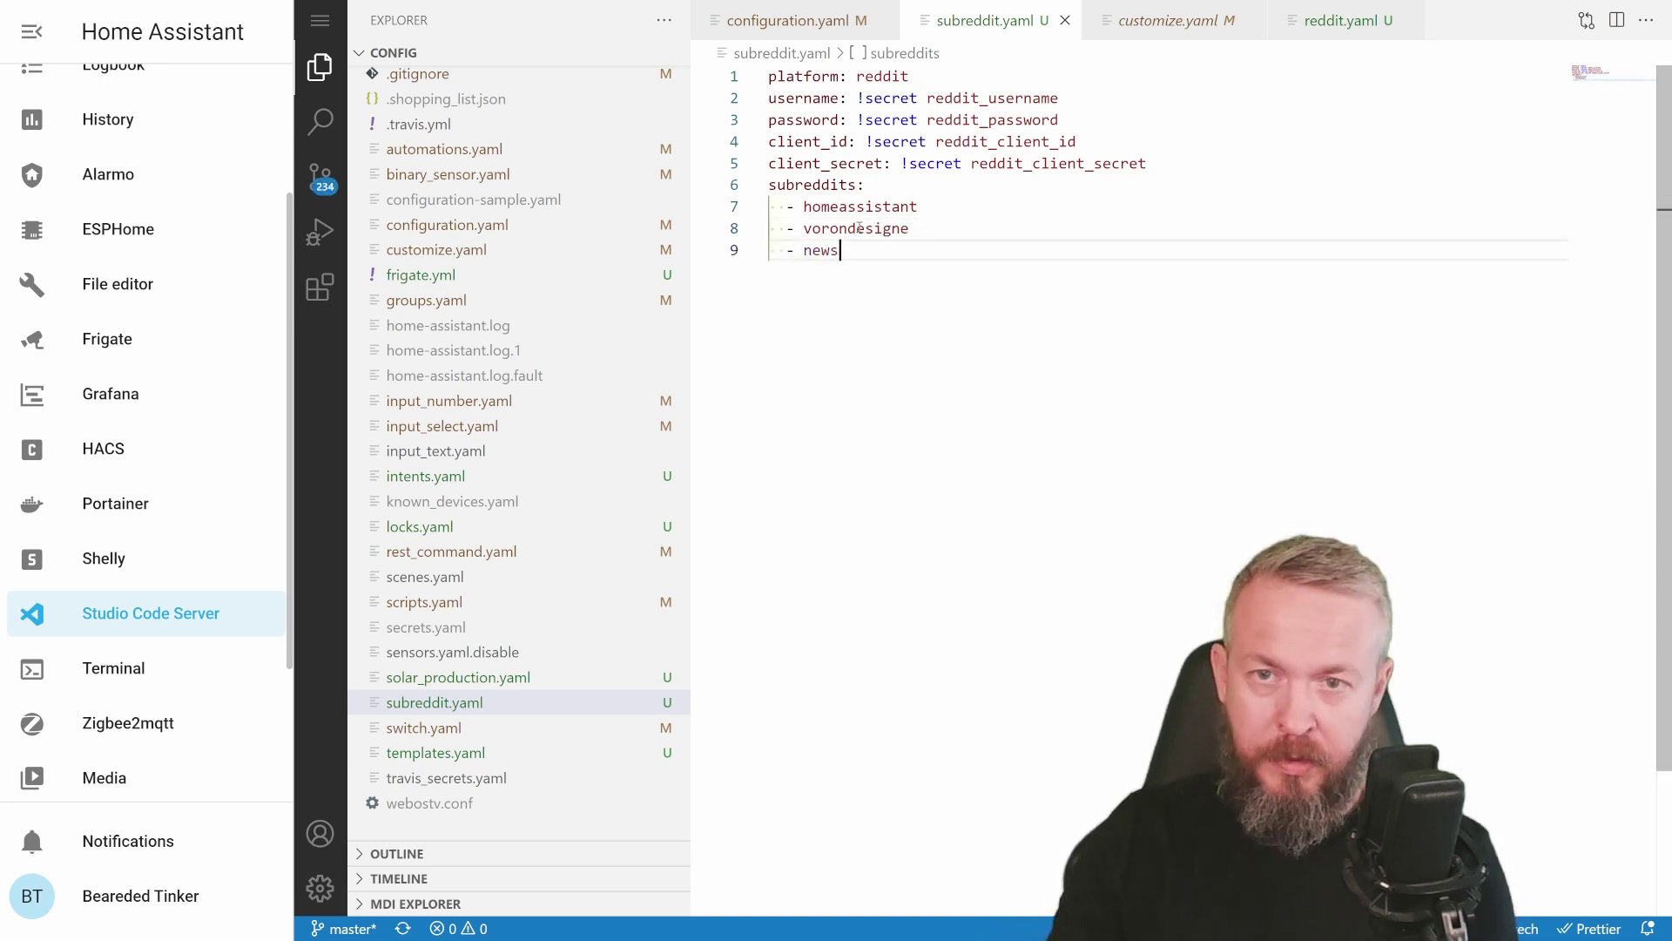
{"action": "key", "text": "Return"}
{"action": "type", "text": "- worldnews"}
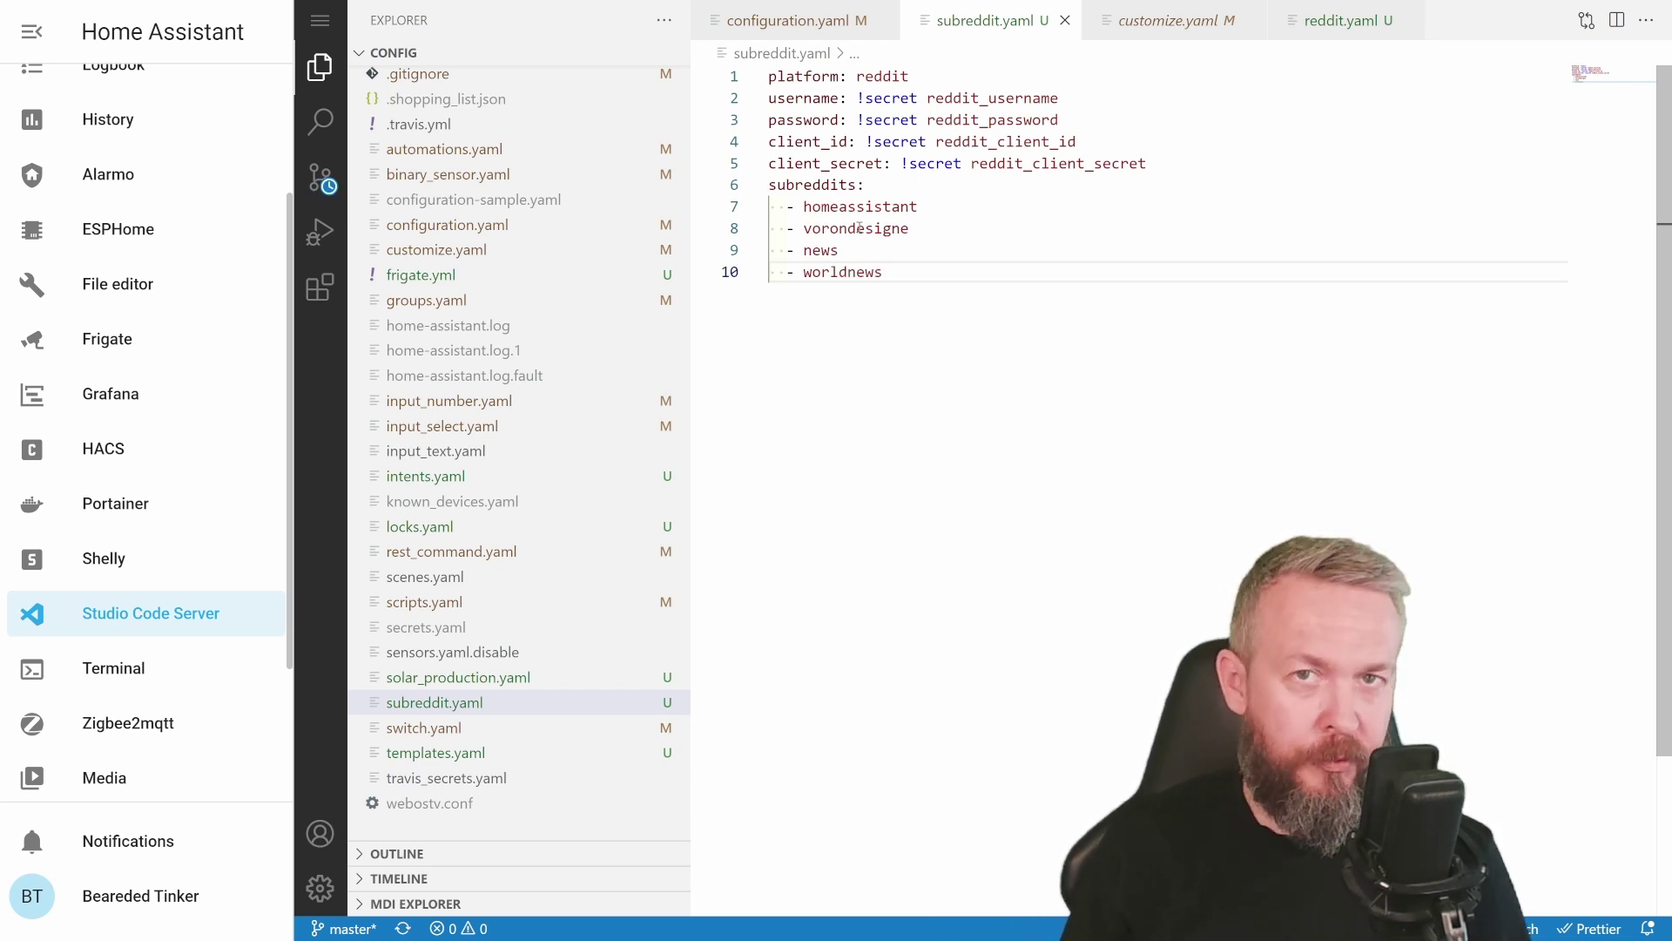
{"action": "key", "text": "Return"}
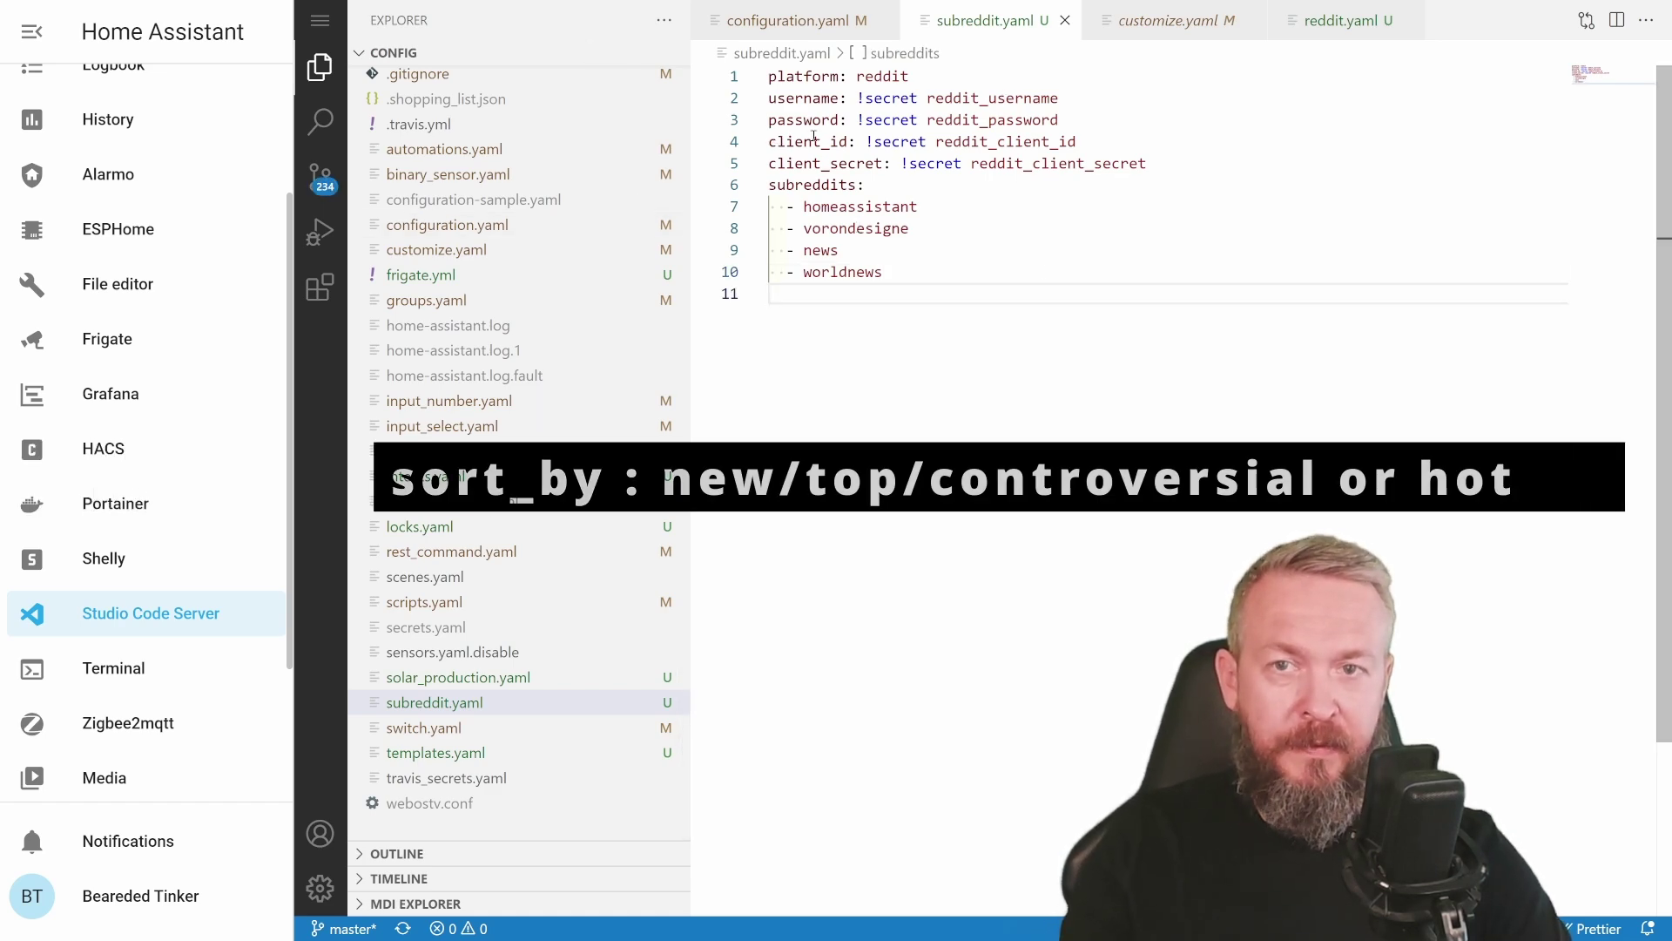
{"action": "left_click_drag", "start_coordinate": [266, 567], "coordinate": [114, 570]}
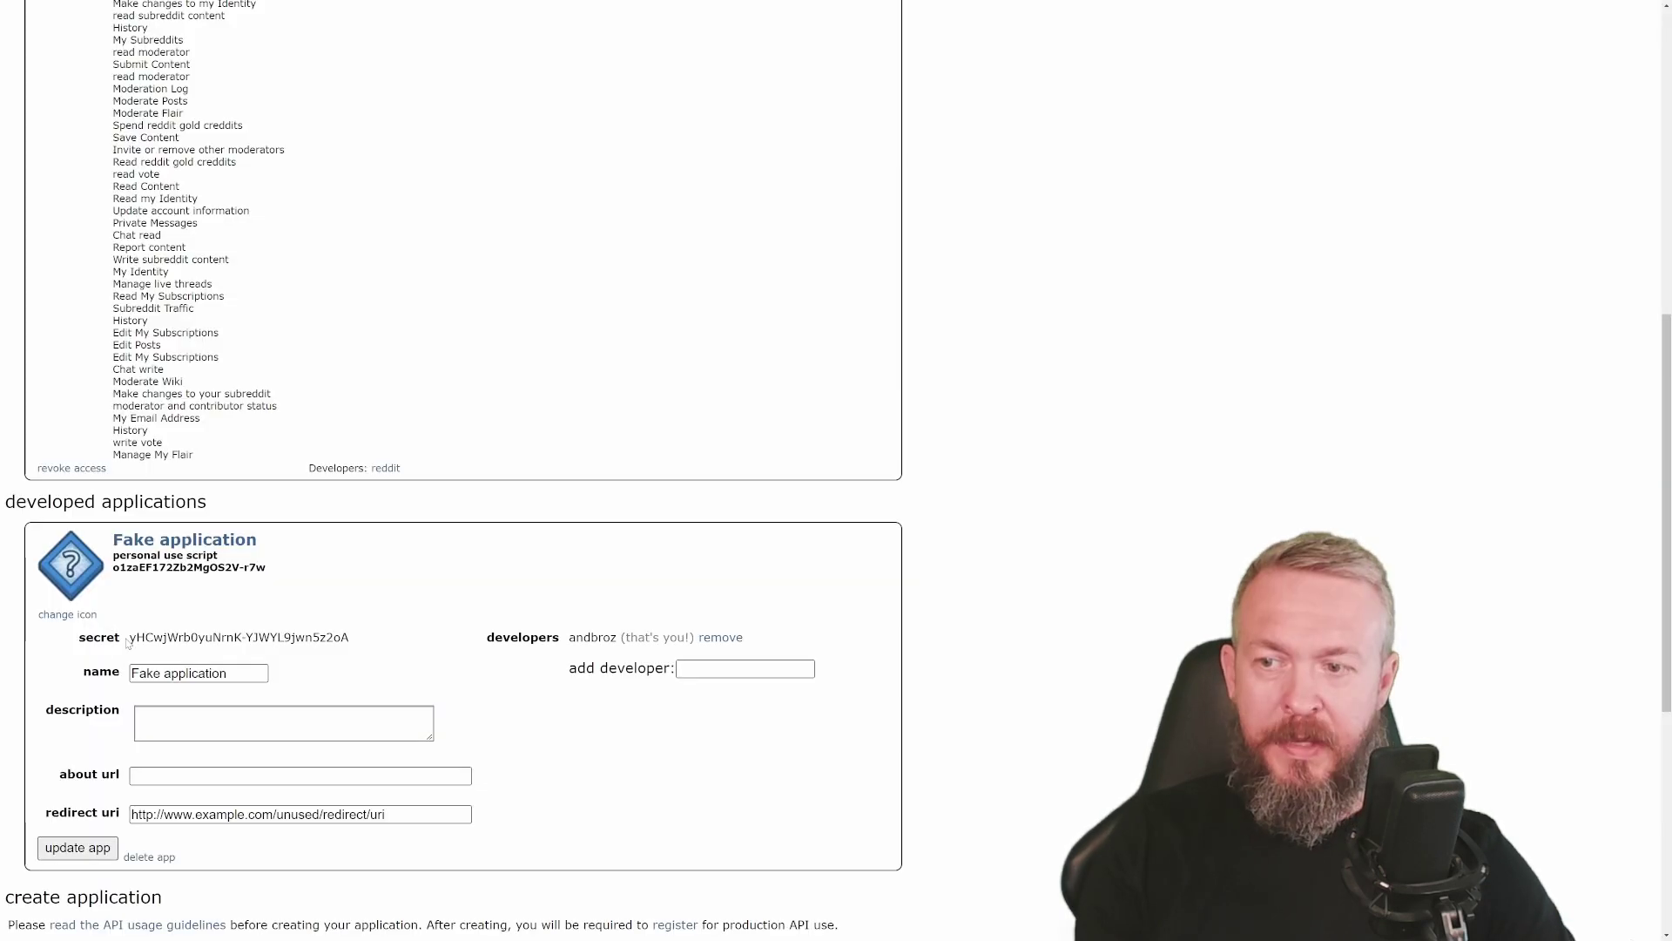
{"action": "left_click_drag", "start_coordinate": [128, 636], "coordinate": [374, 632]}
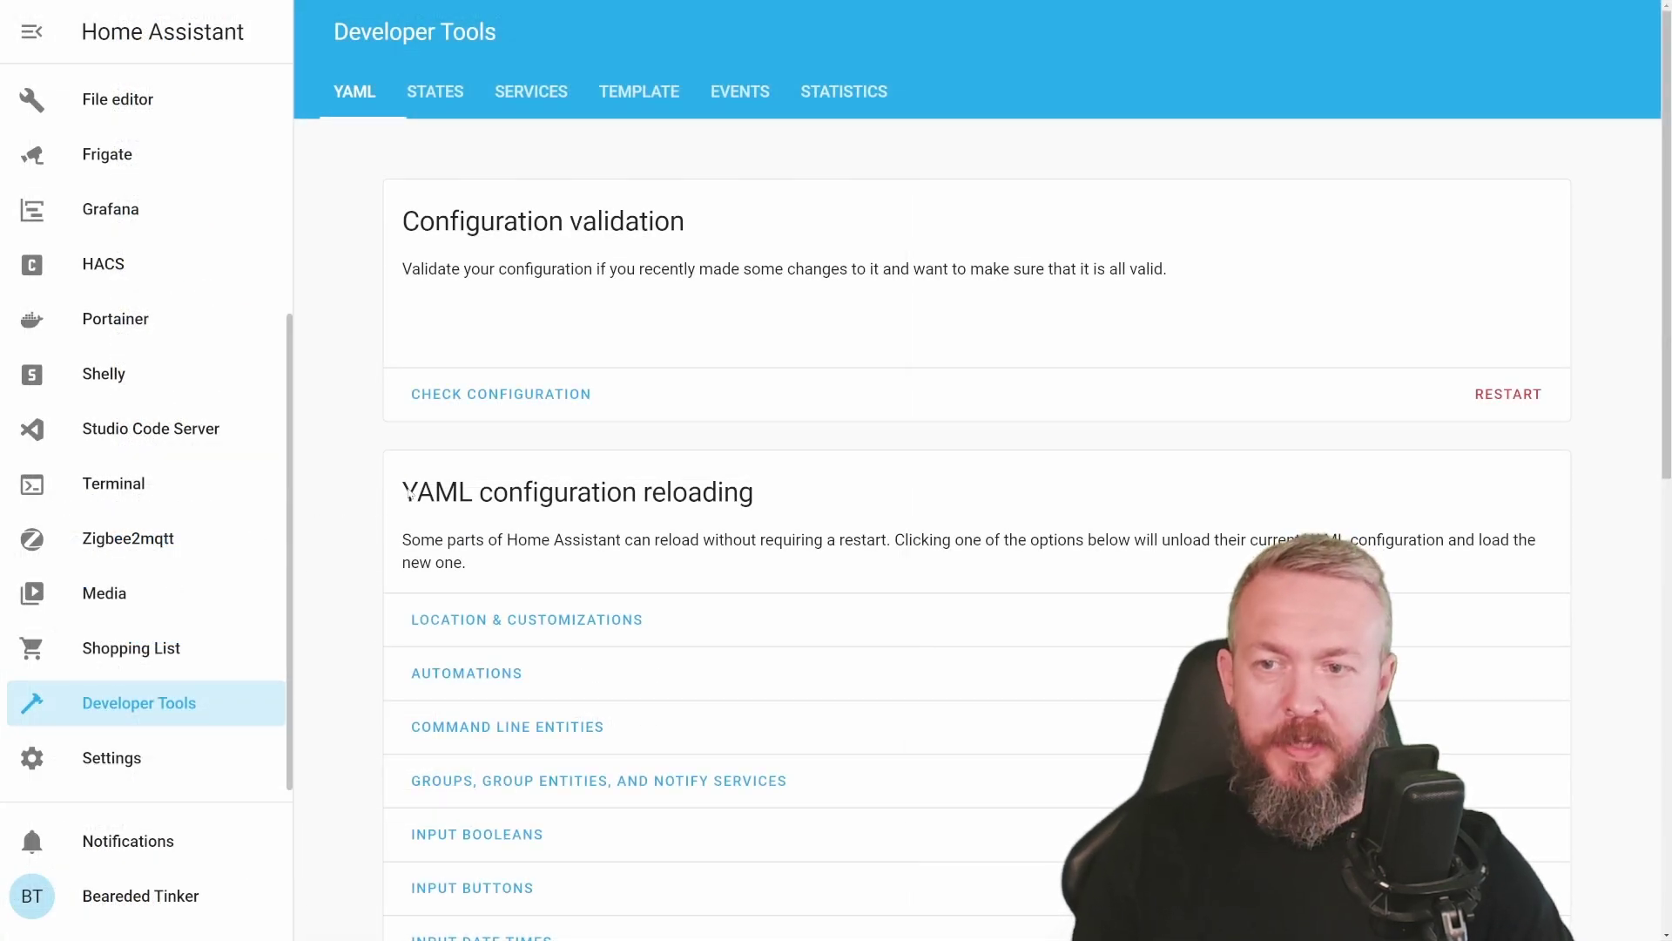
- Run Check Configuration on the Developer Tools YAML tab and confirm it is valid
{"action": "left_click", "coordinate": [508, 392]}
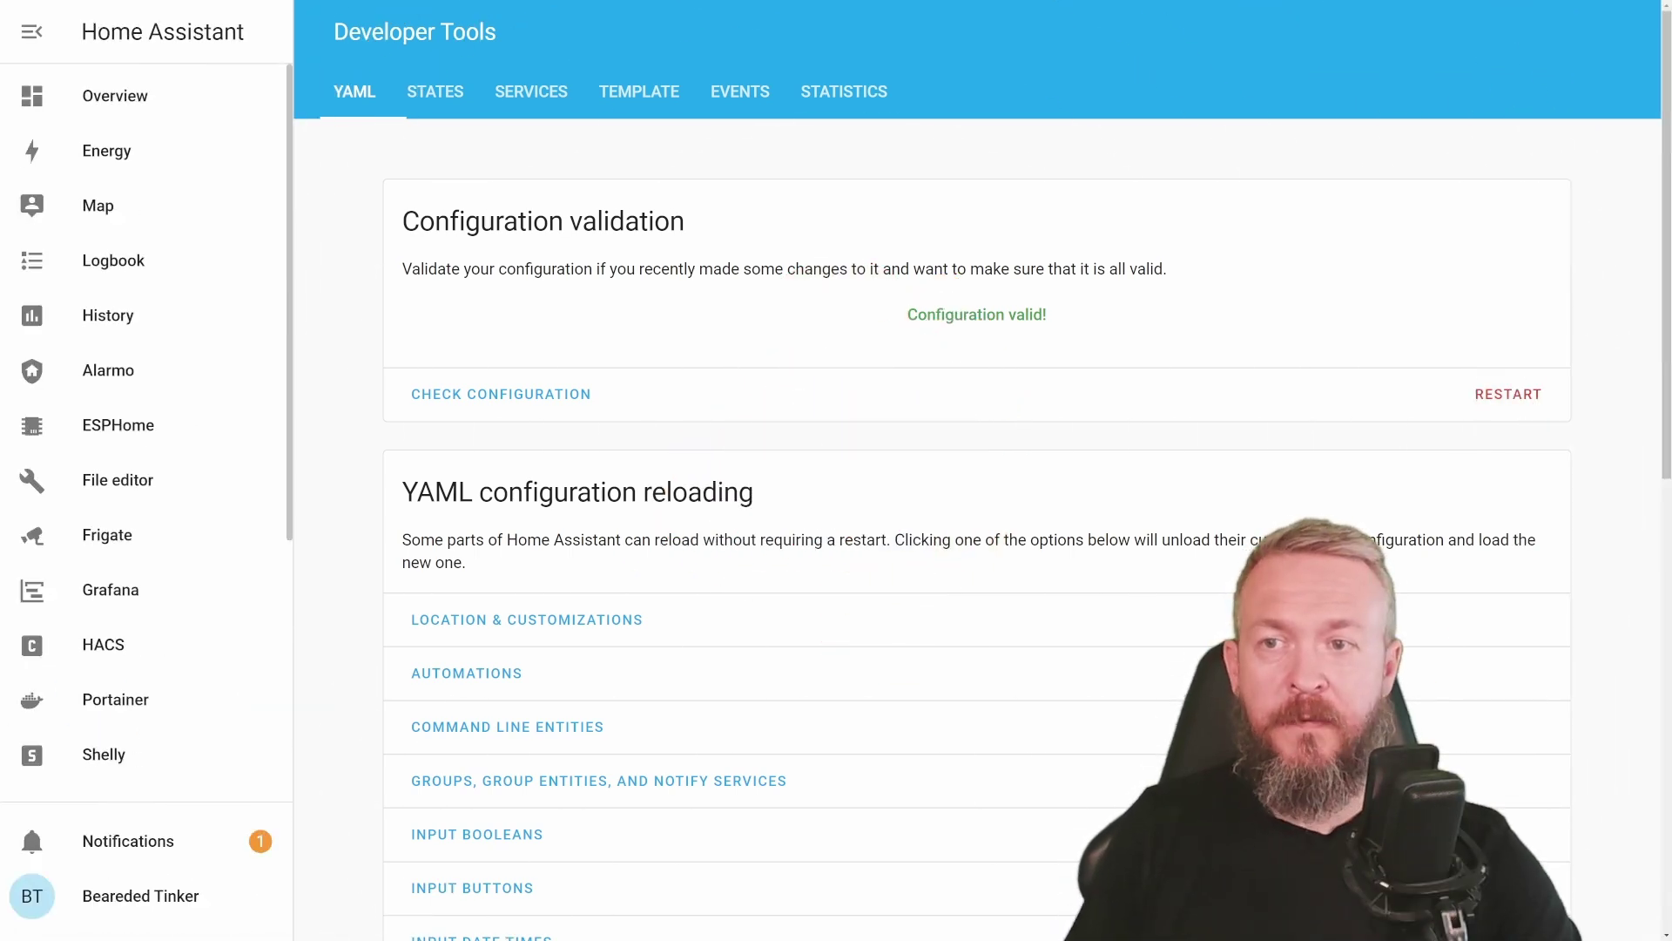
- Filter States for 'reddit', open reddit_homeassistant, note state 10, and browse its post attributes
{"action": "left_click", "coordinate": [446, 96]}
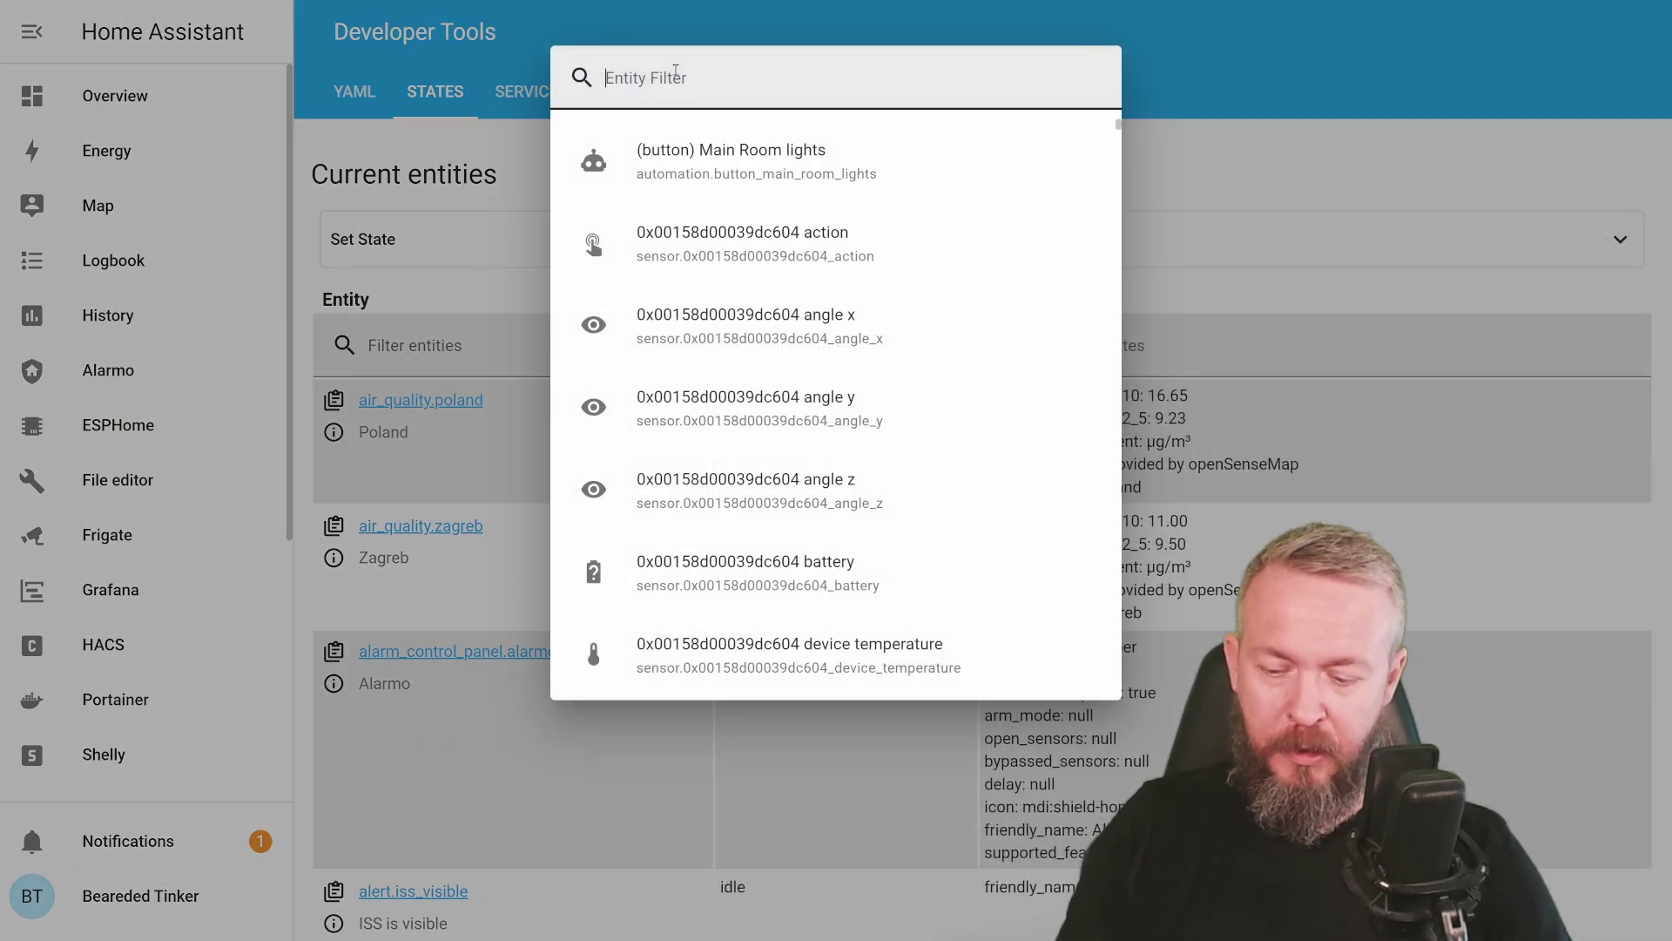
{"action": "type", "text": "reddit"}
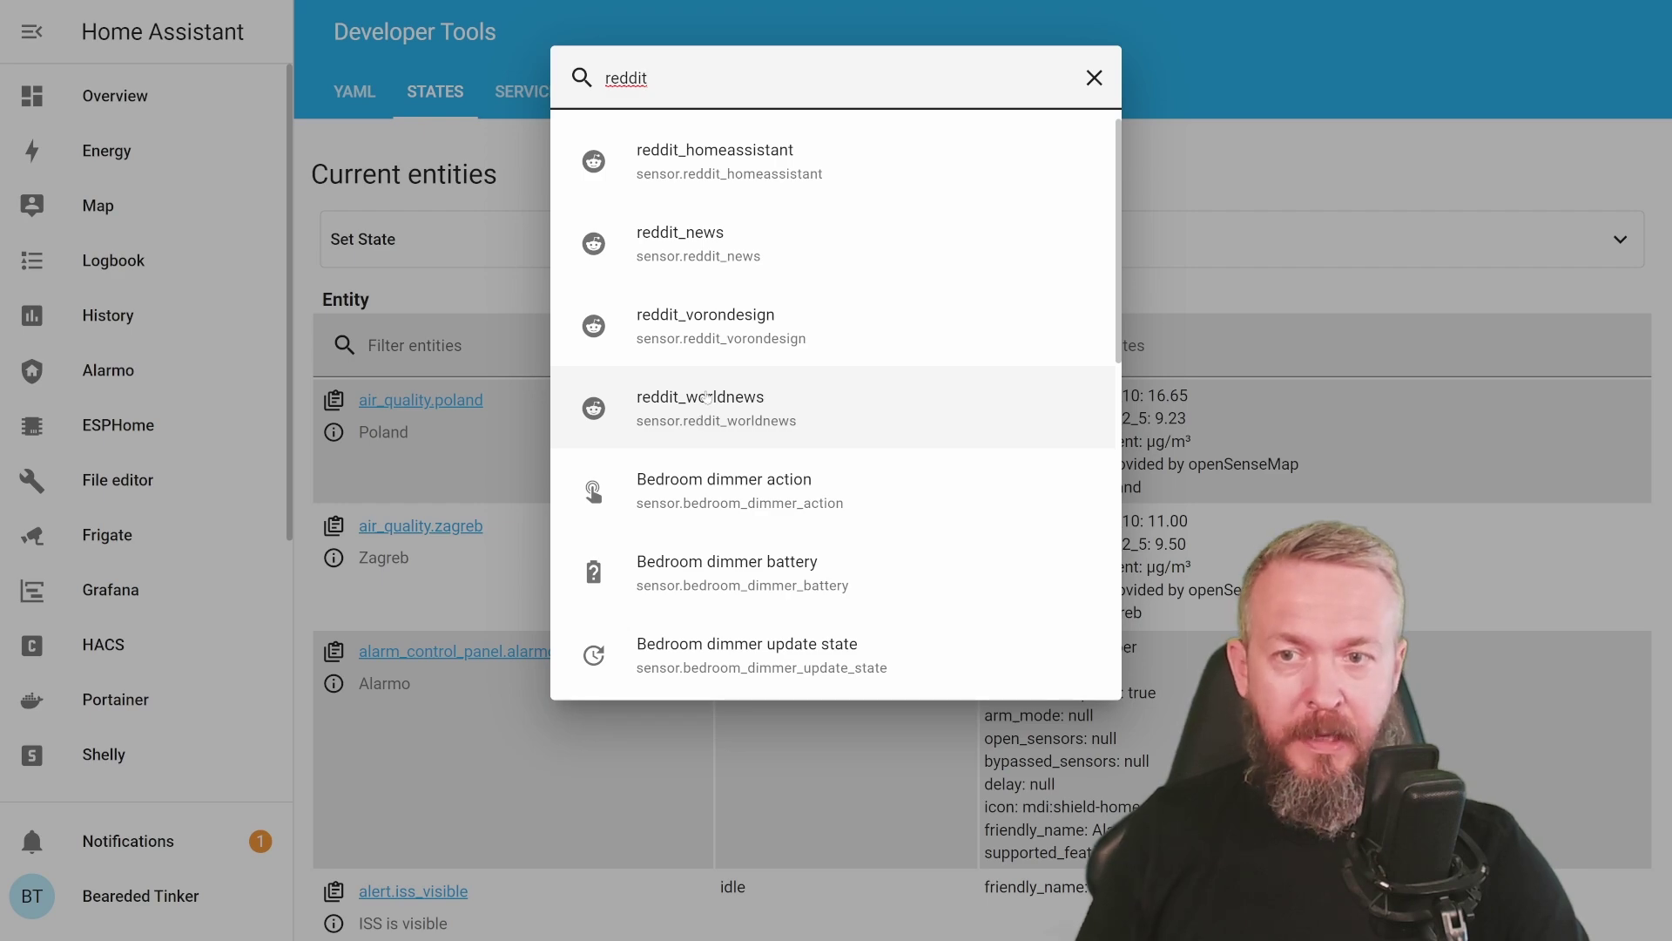
{"action": "left_click", "coordinate": [758, 178]}
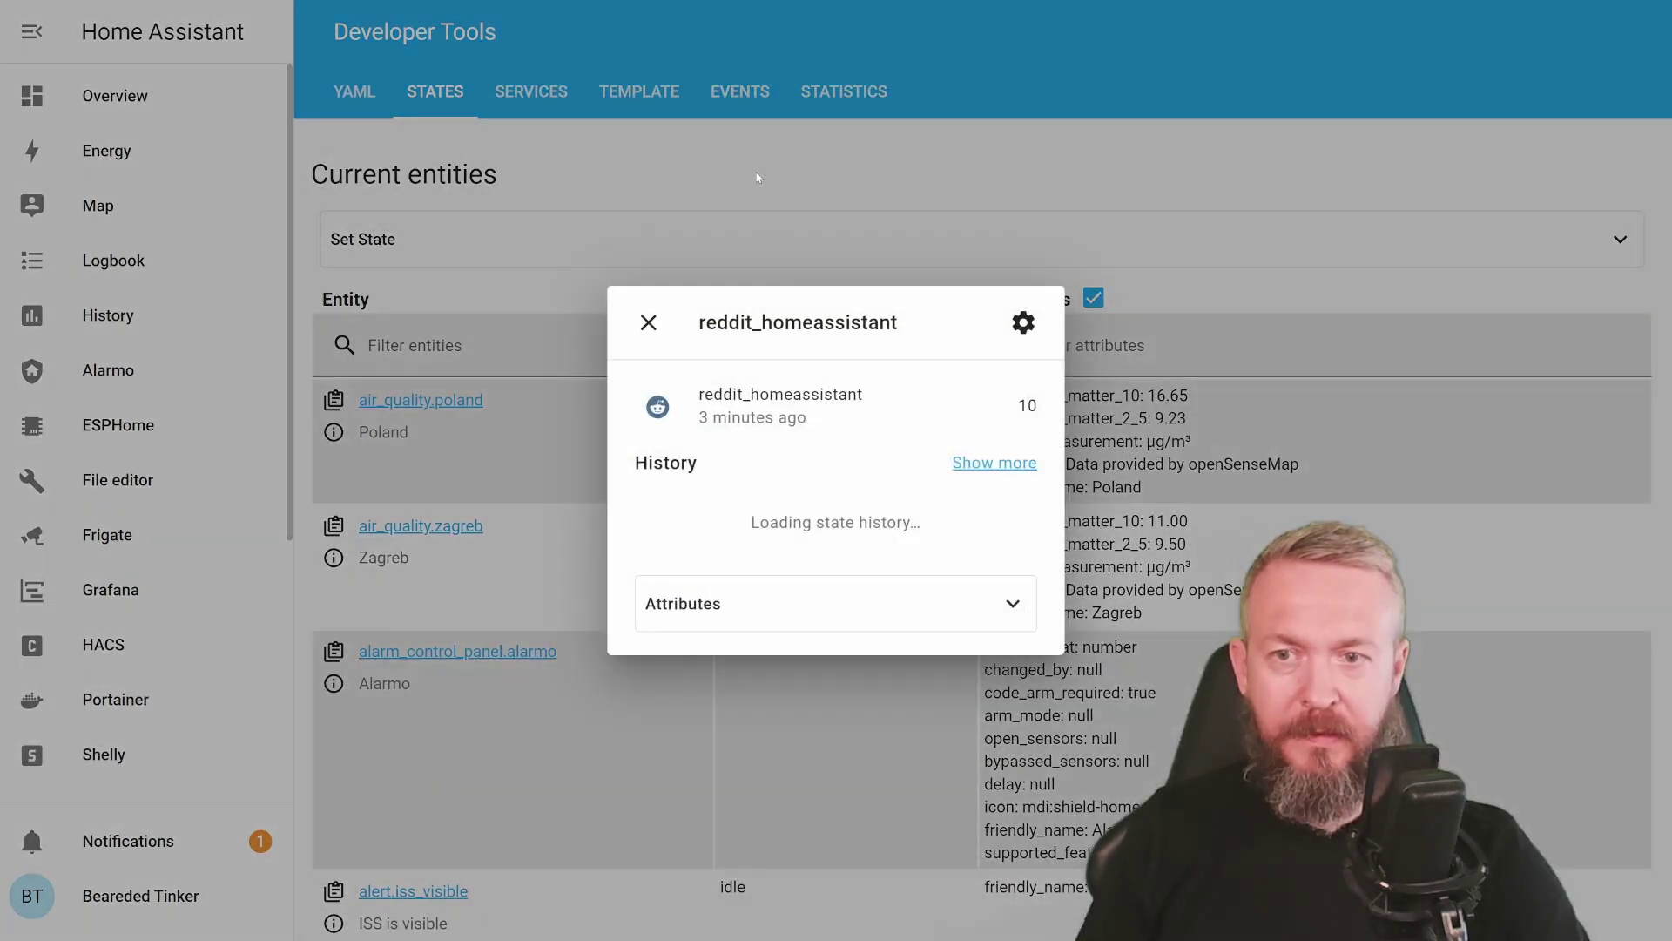
{"action": "left_click_drag", "start_coordinate": [1012, 405], "coordinate": [1053, 403]}
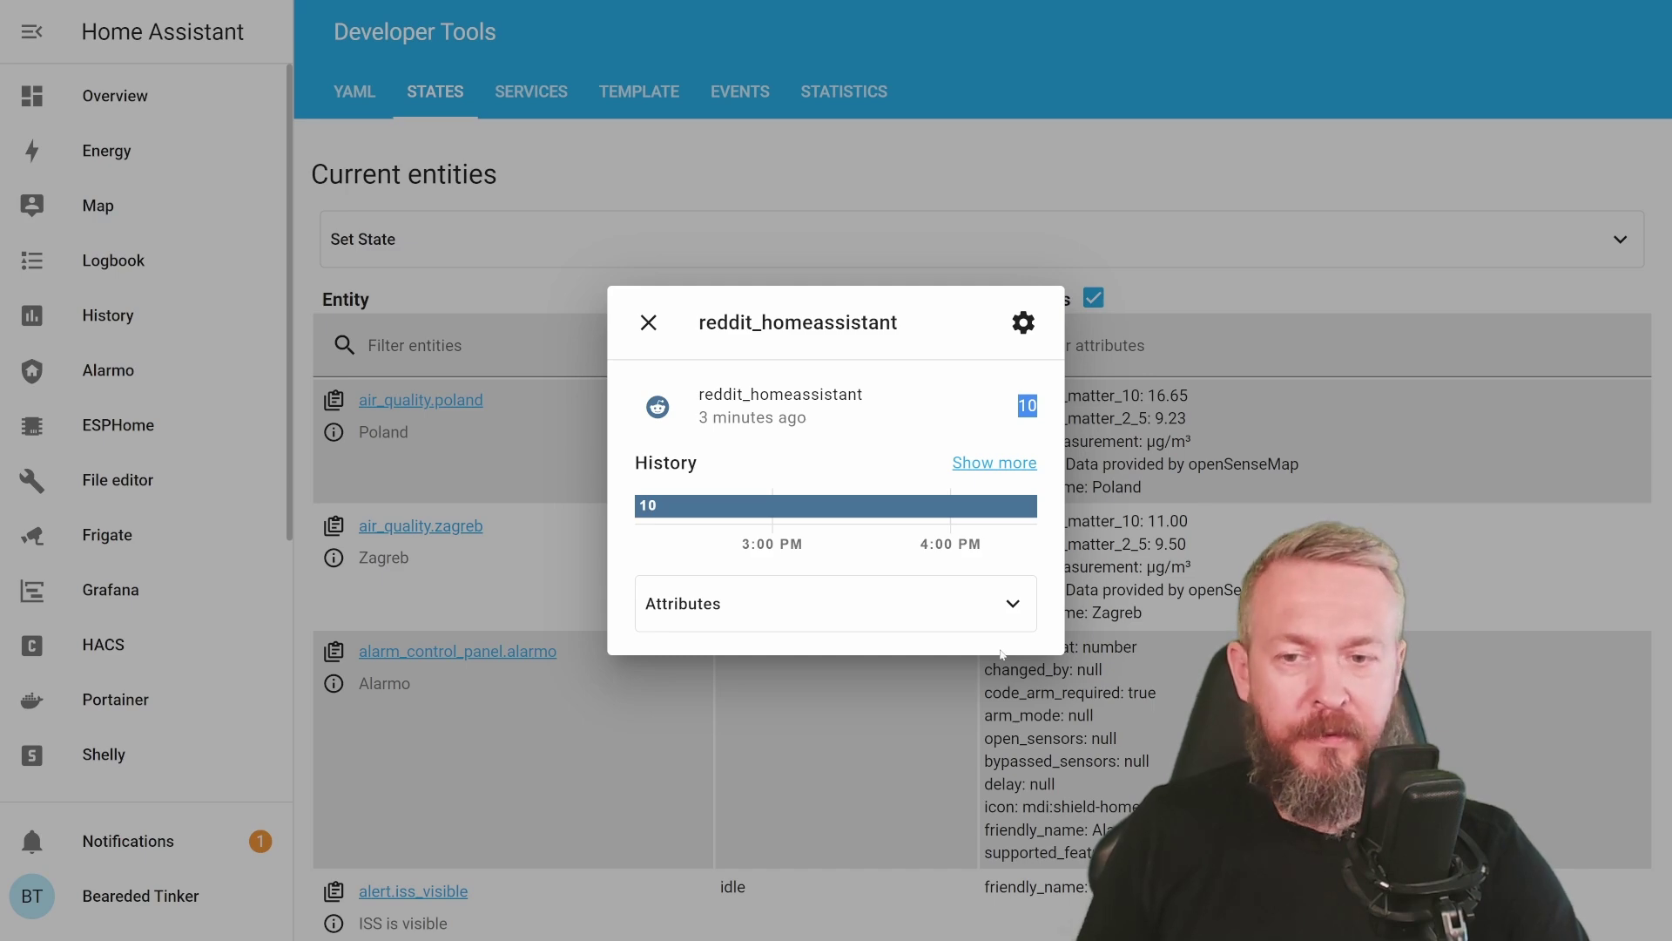
{"action": "left_click", "coordinate": [1004, 610]}
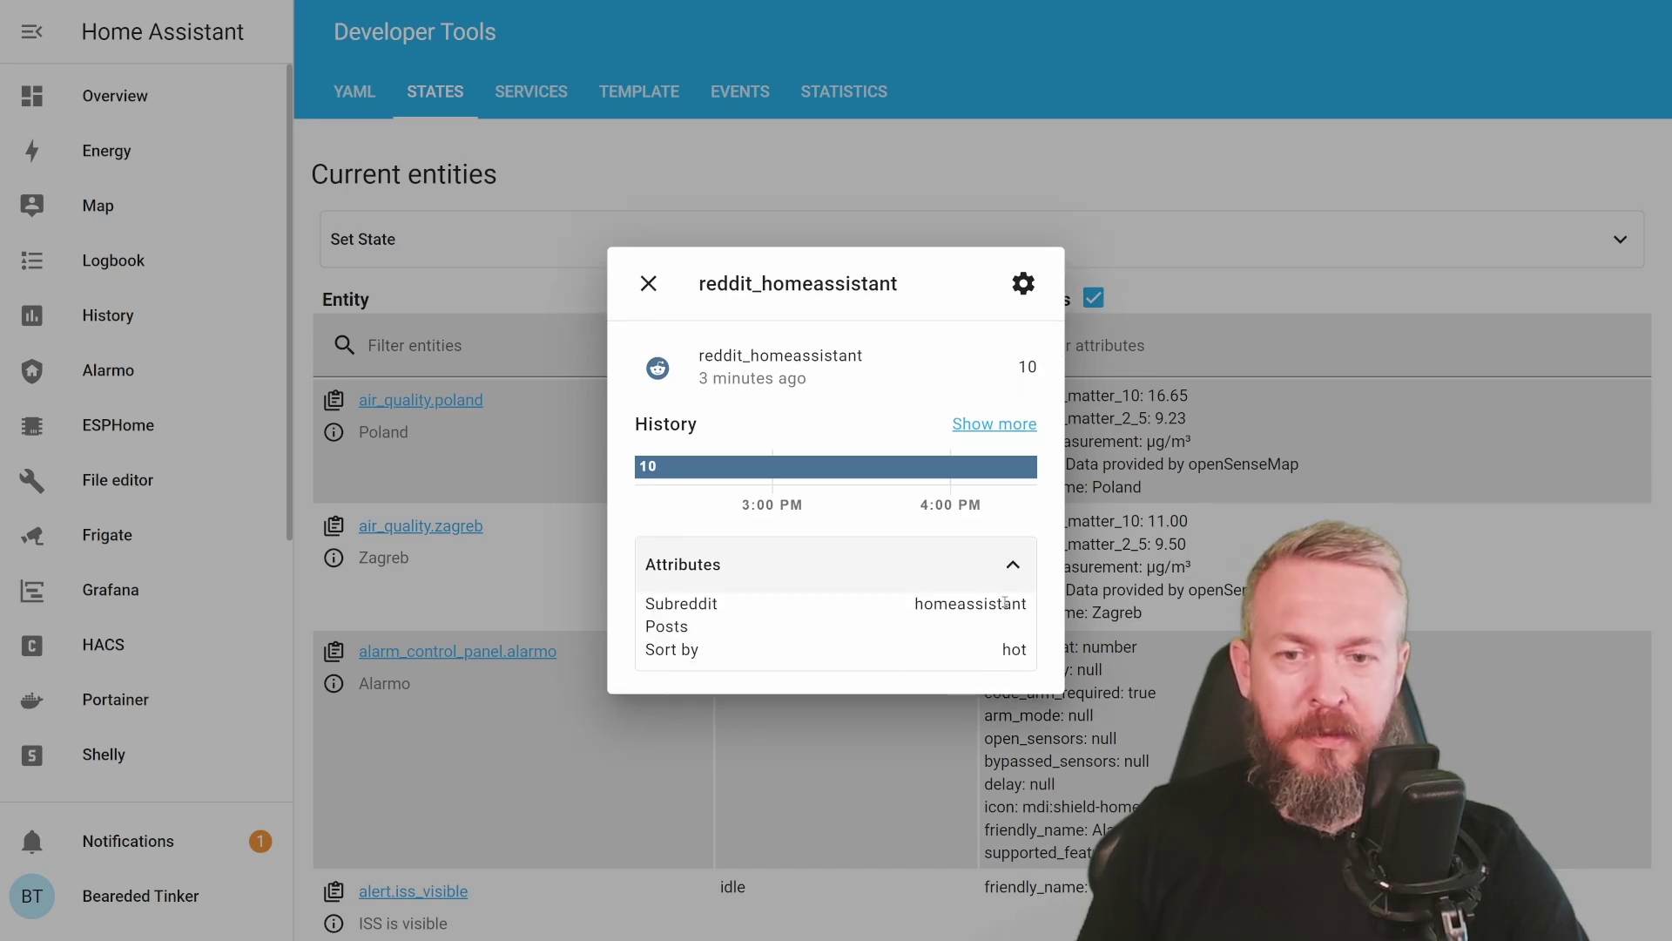
{"action": "scroll", "coordinate": [966, 334], "scroll_direction": "down", "scroll_amount": 5}
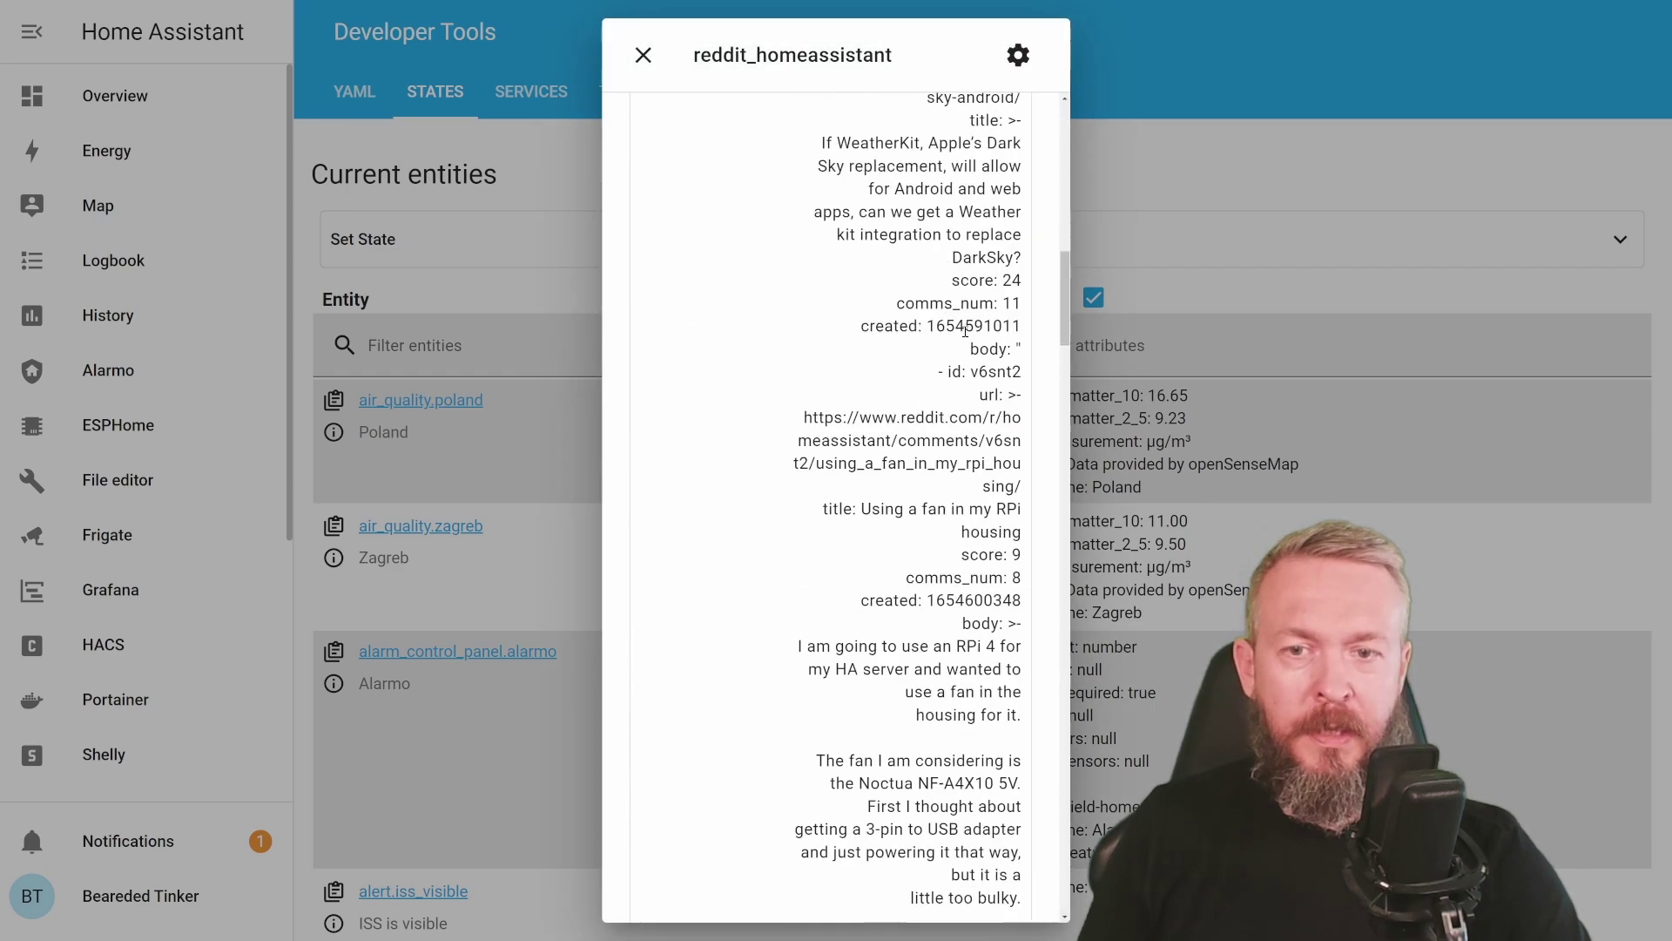
{"action": "scroll", "coordinate": [965, 331], "scroll_direction": "down", "scroll_amount": 20}
{"action": "left_click", "coordinate": [664, 7]}
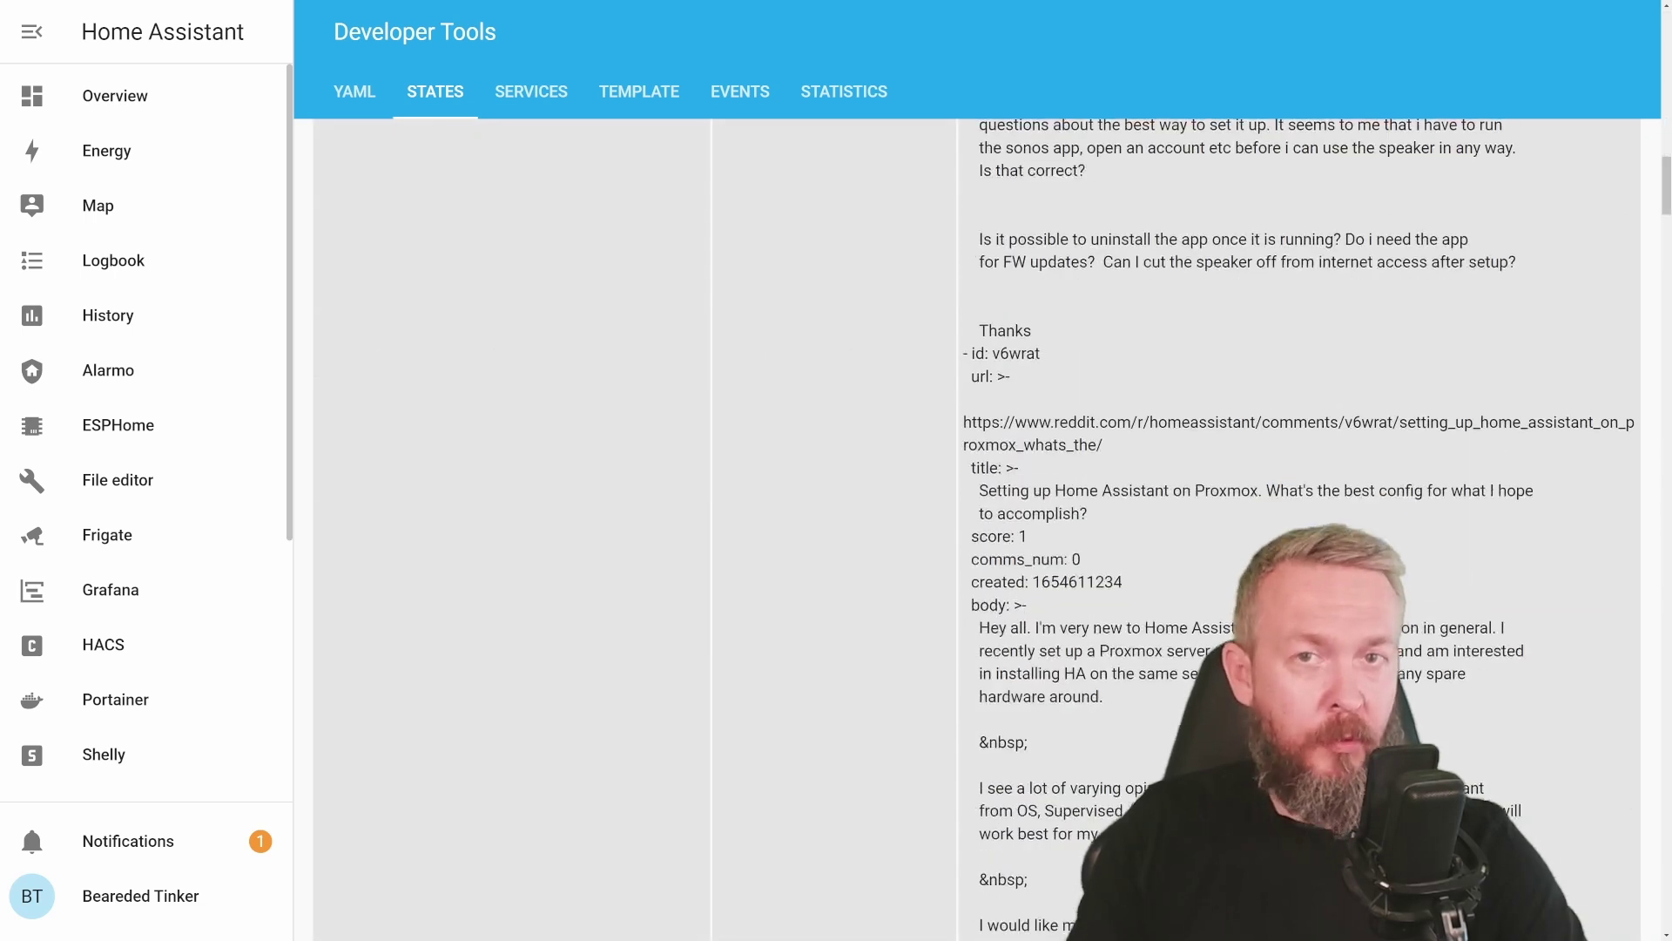
{"action": "scroll", "coordinate": [1298, 522], "scroll_direction": "down", "scroll_amount": 5}
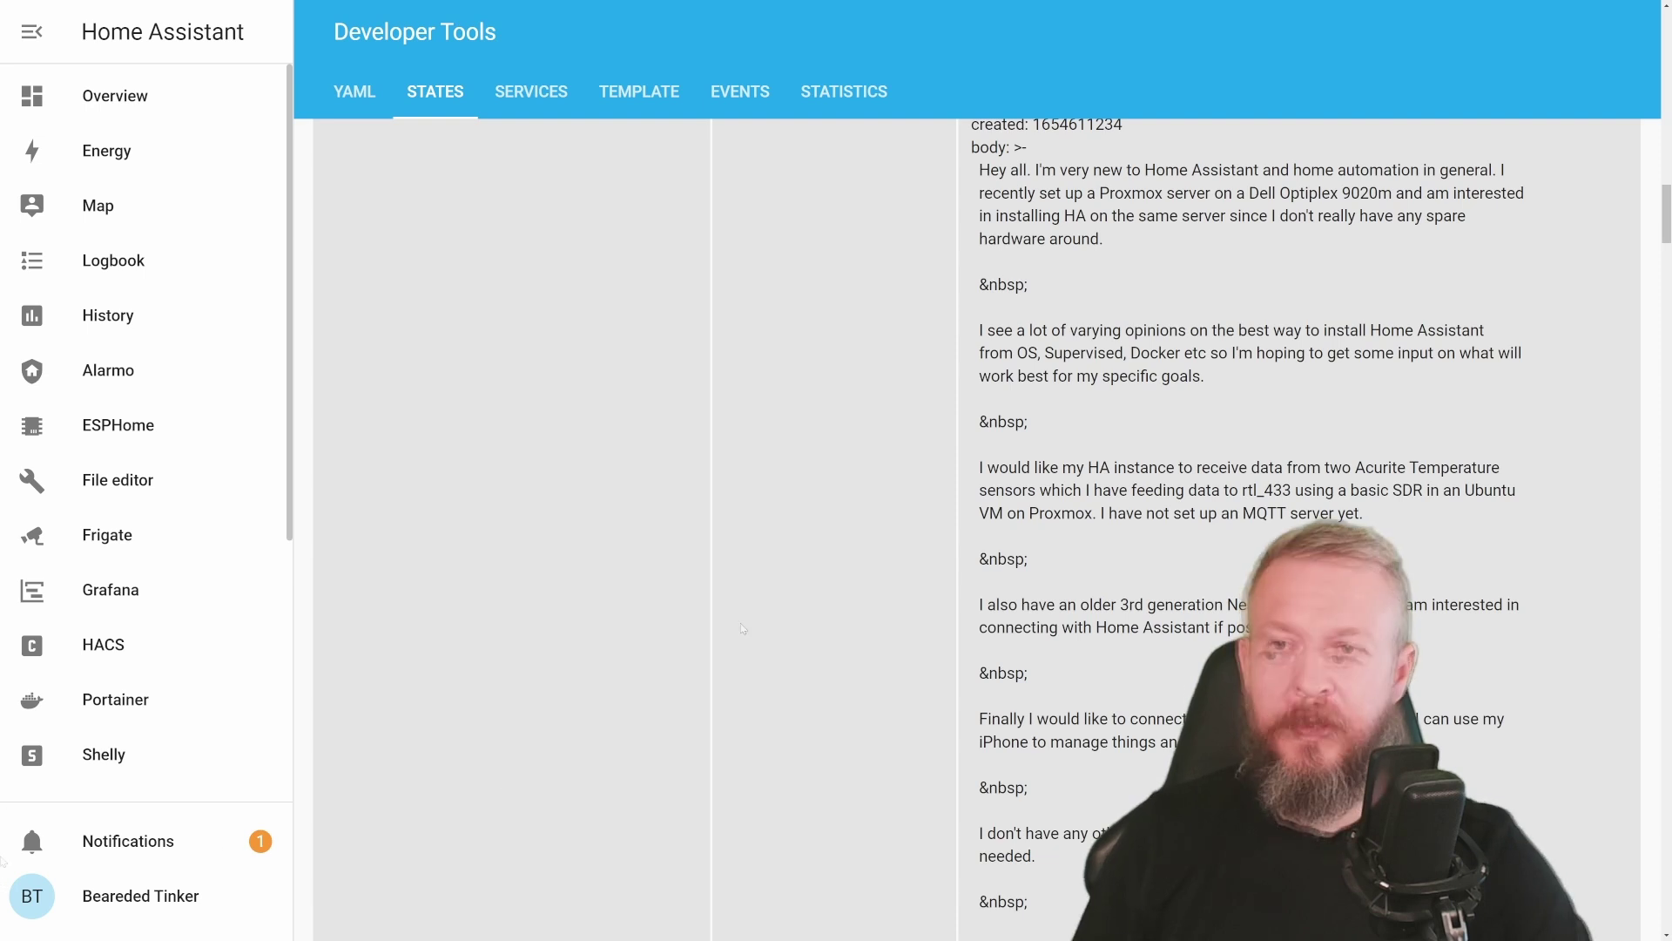
- Search HACS frontend repositories for 'redd' and open the Reddit Card repository
{"action": "left_click", "coordinate": [103, 644]}
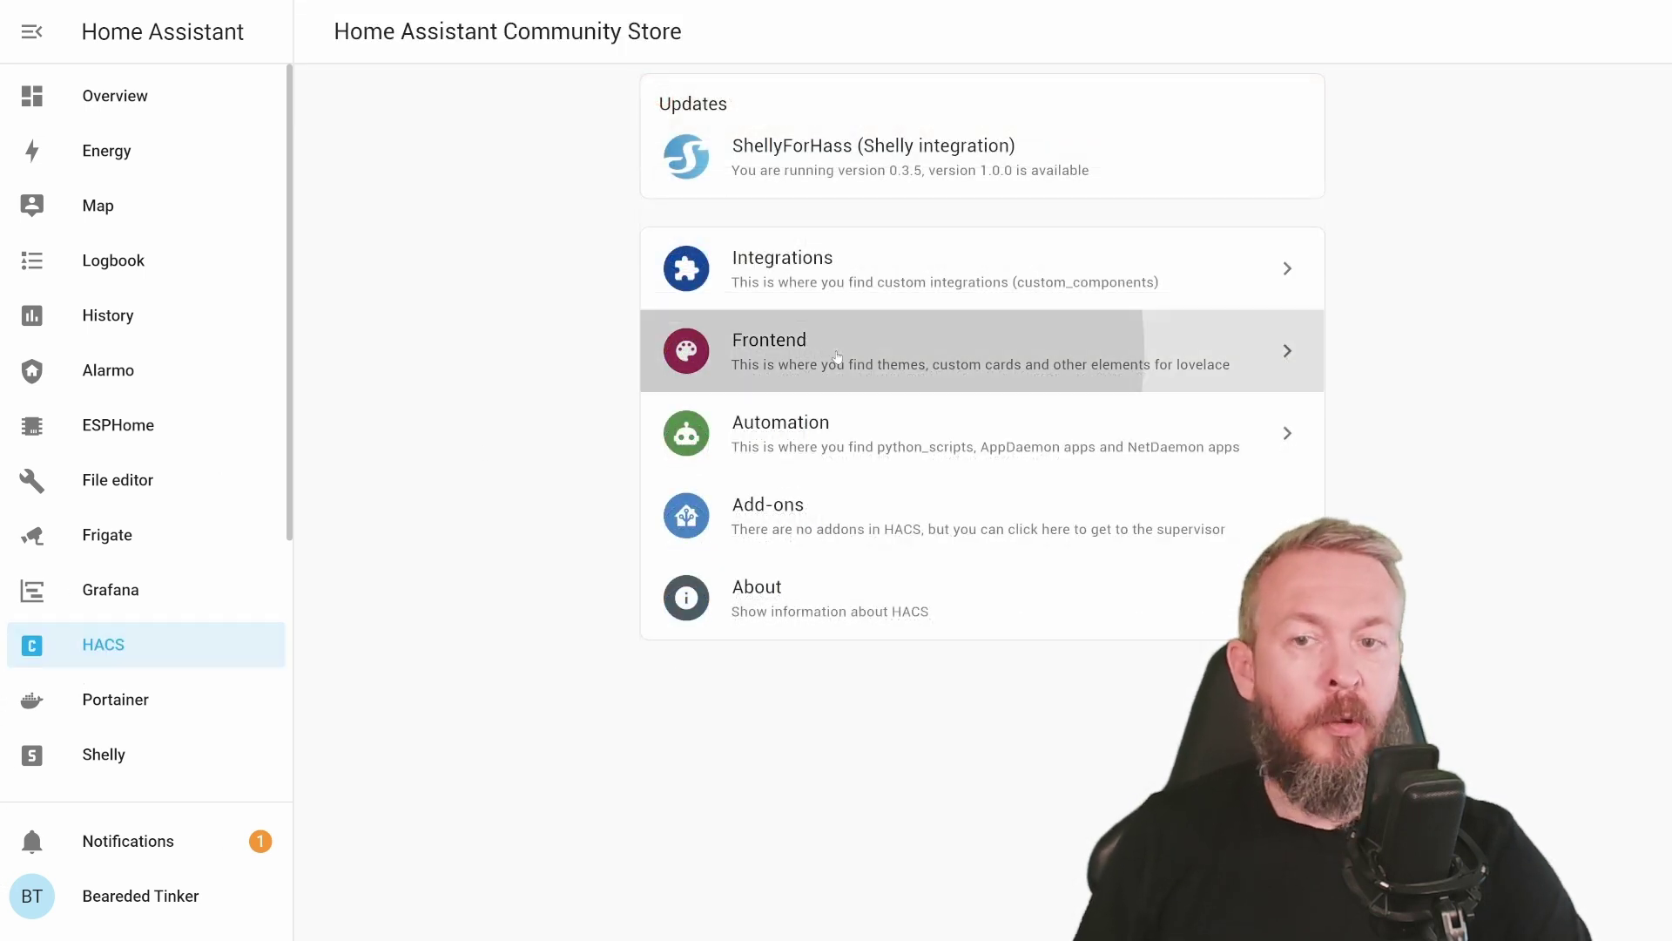
{"action": "left_click", "coordinate": [864, 345]}
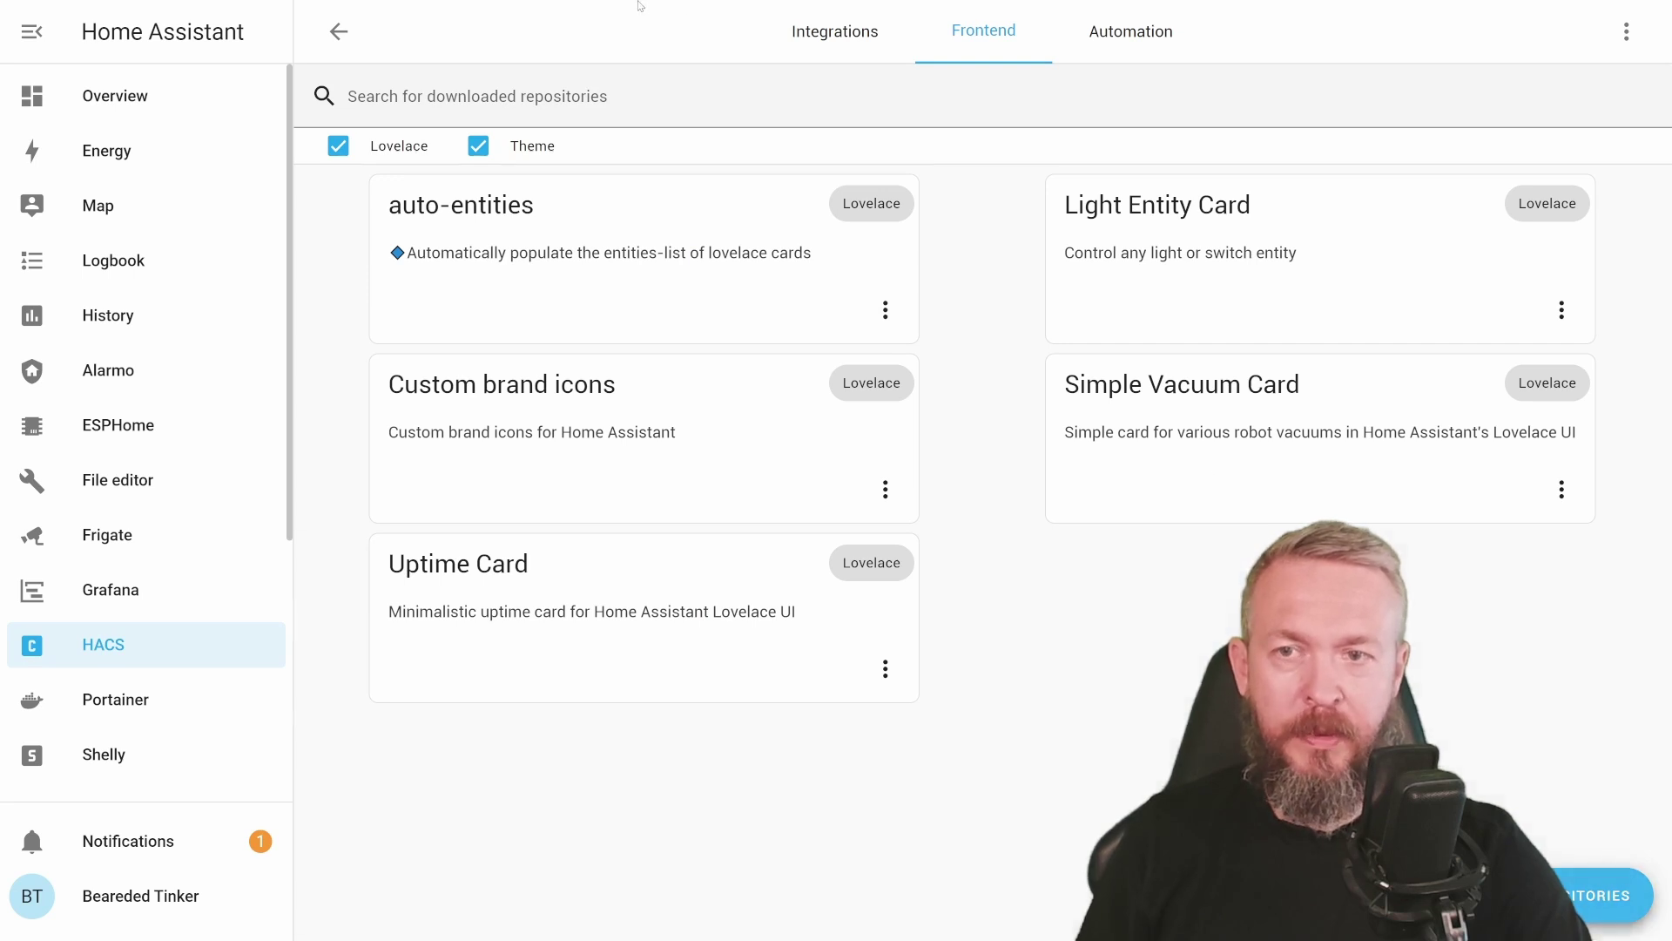
{"action": "left_click", "coordinate": [1603, 895]}
{"action": "double_click", "coordinate": [688, 324]}
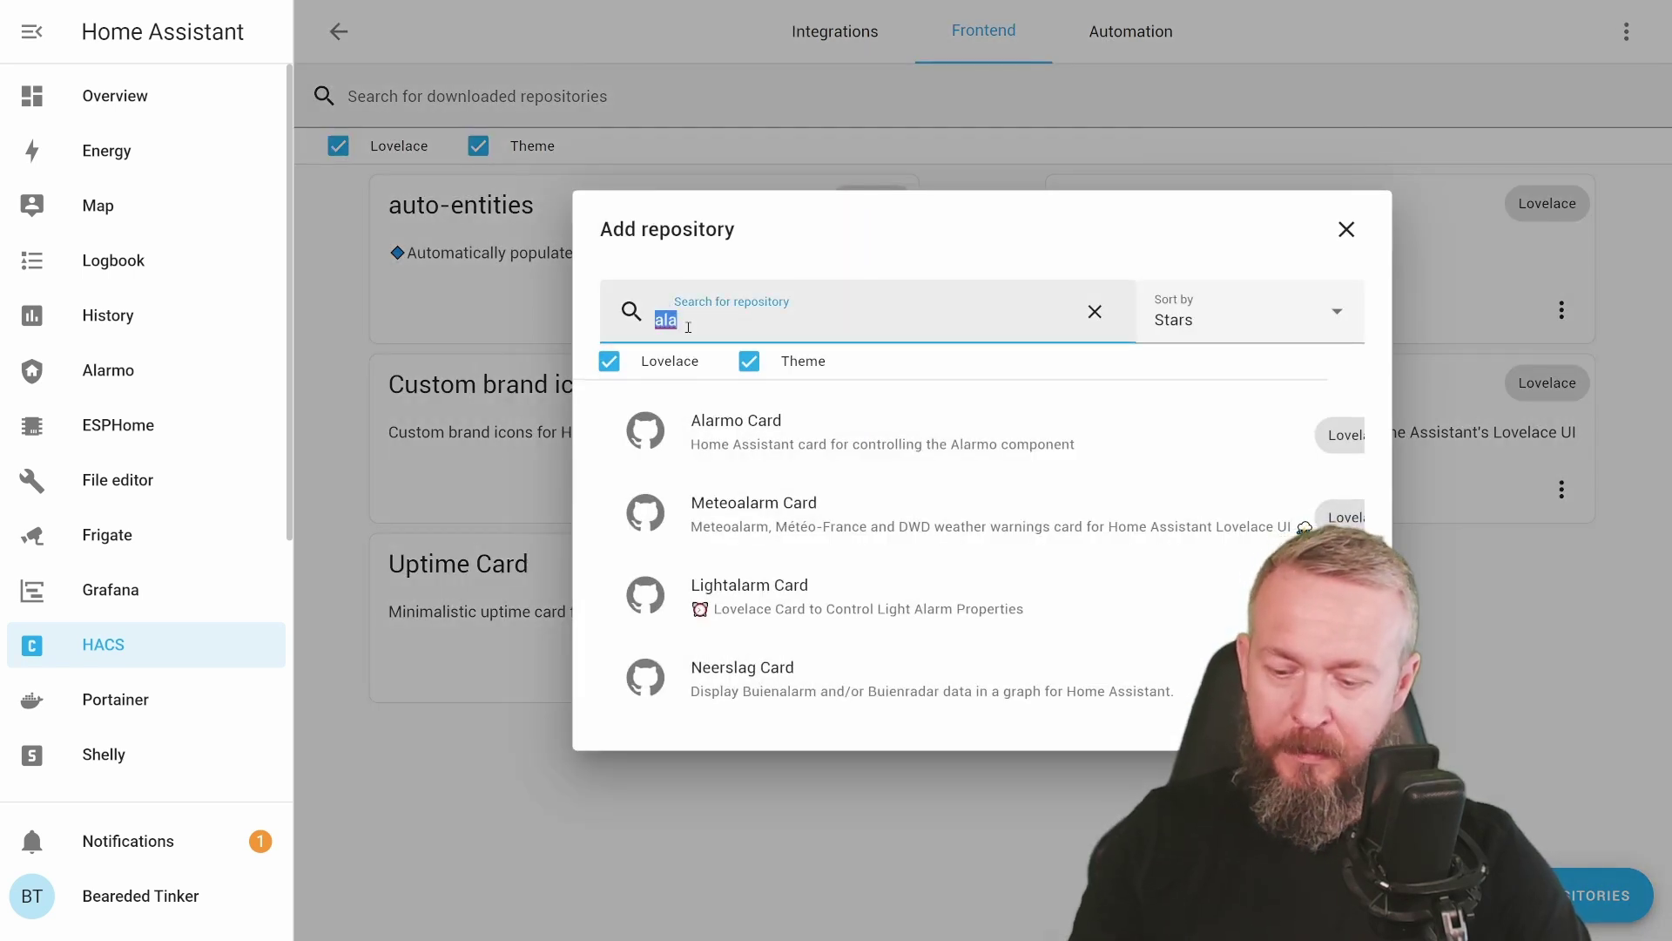
{"action": "type", "text": "redd"}
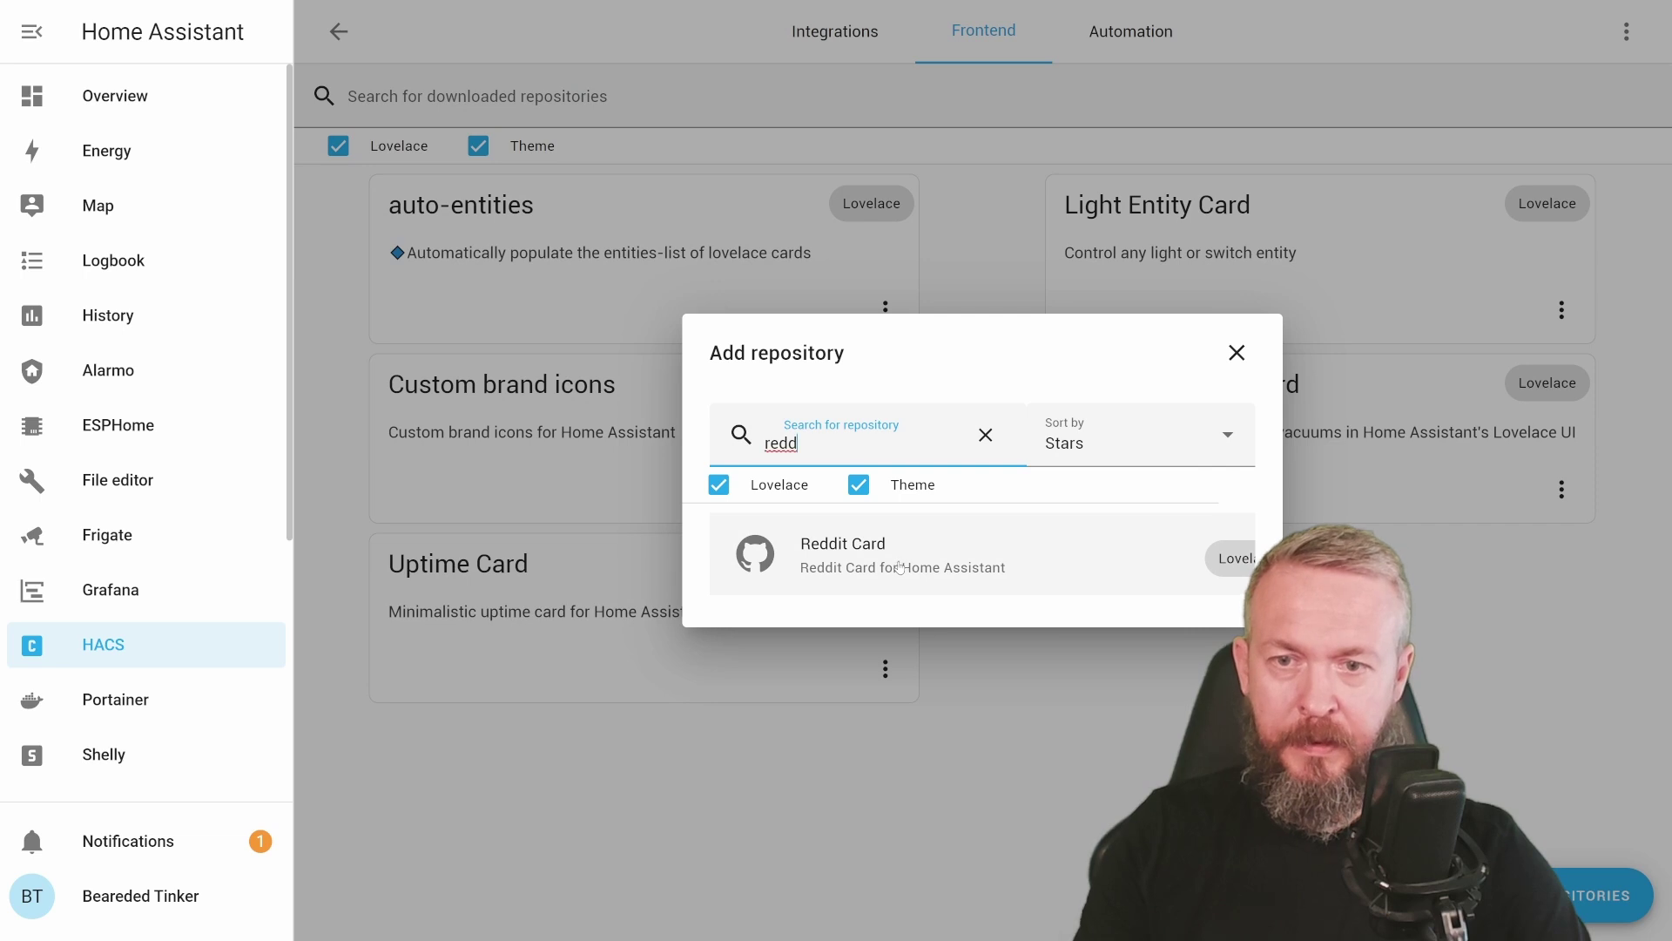
{"action": "left_click", "coordinate": [900, 568]}
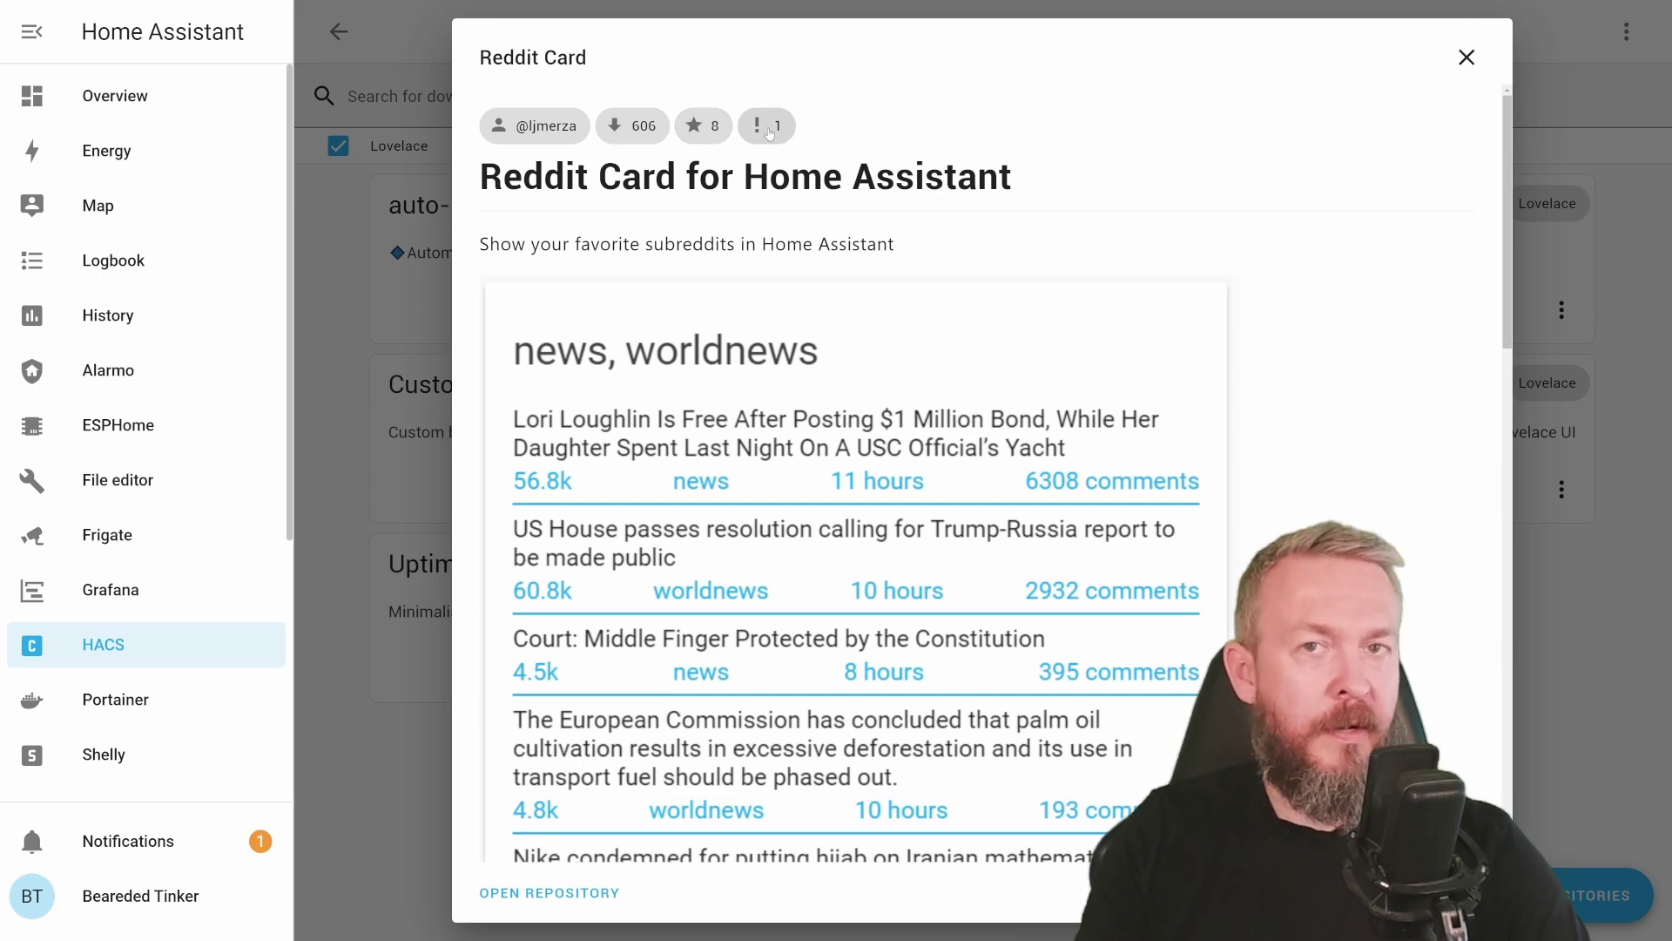
- Download the Reddit Card and reload the page
{"action": "scroll", "coordinate": [769, 132], "scroll_direction": "down", "scroll_amount": 10}
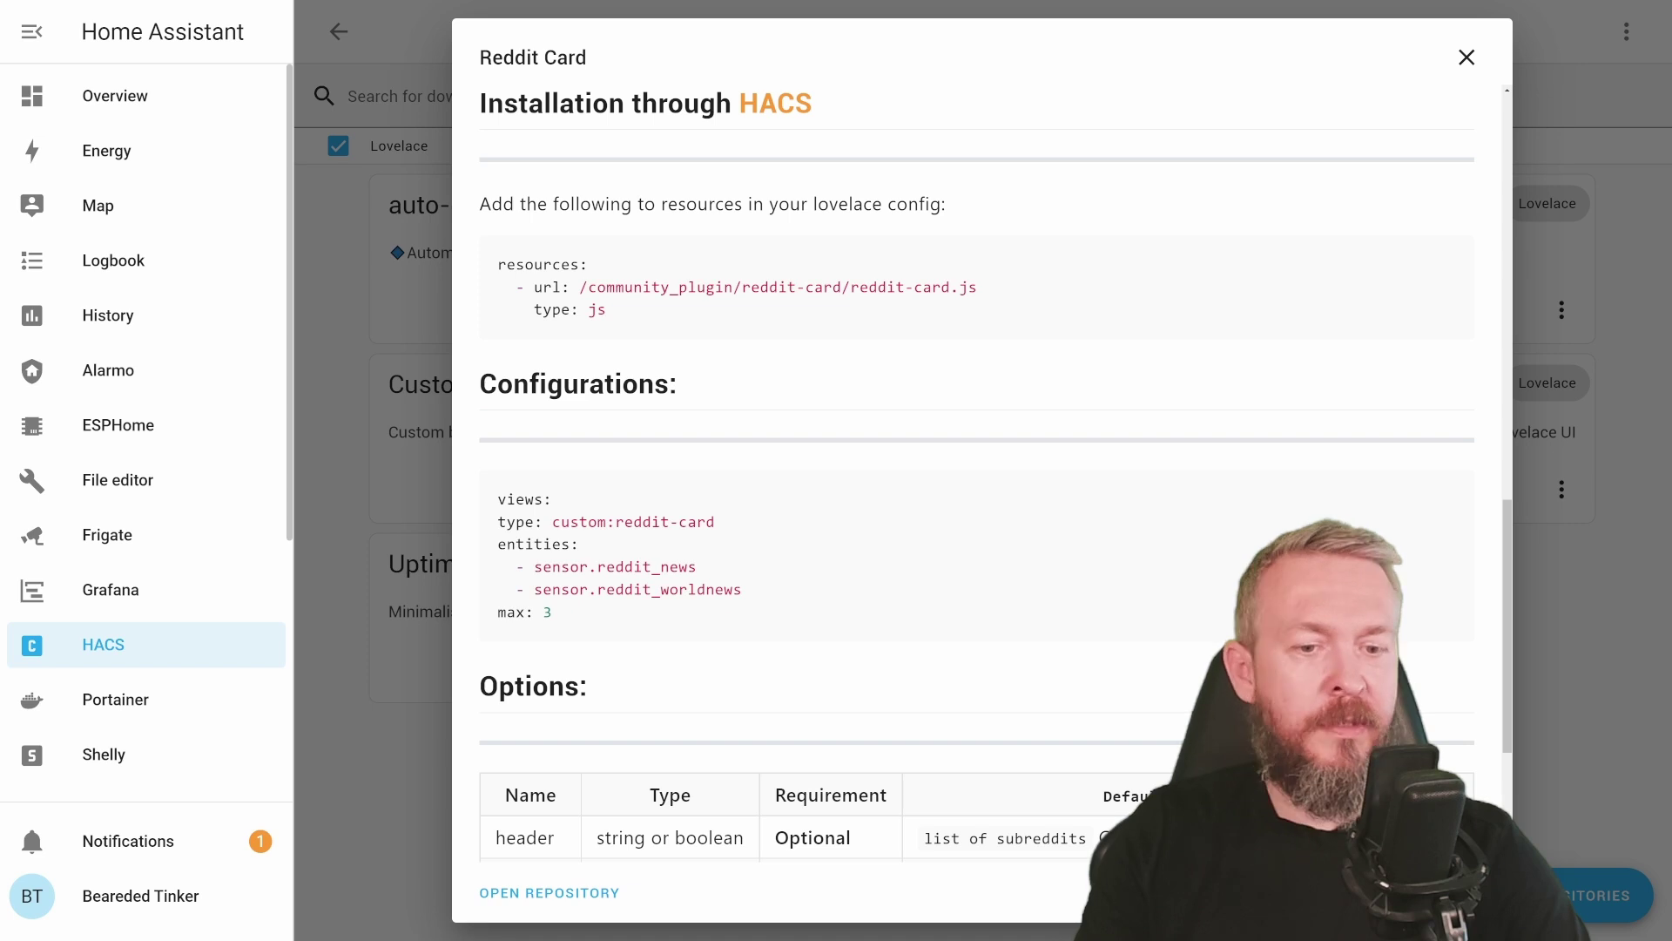
{"action": "left_click", "coordinate": [1376, 892]}
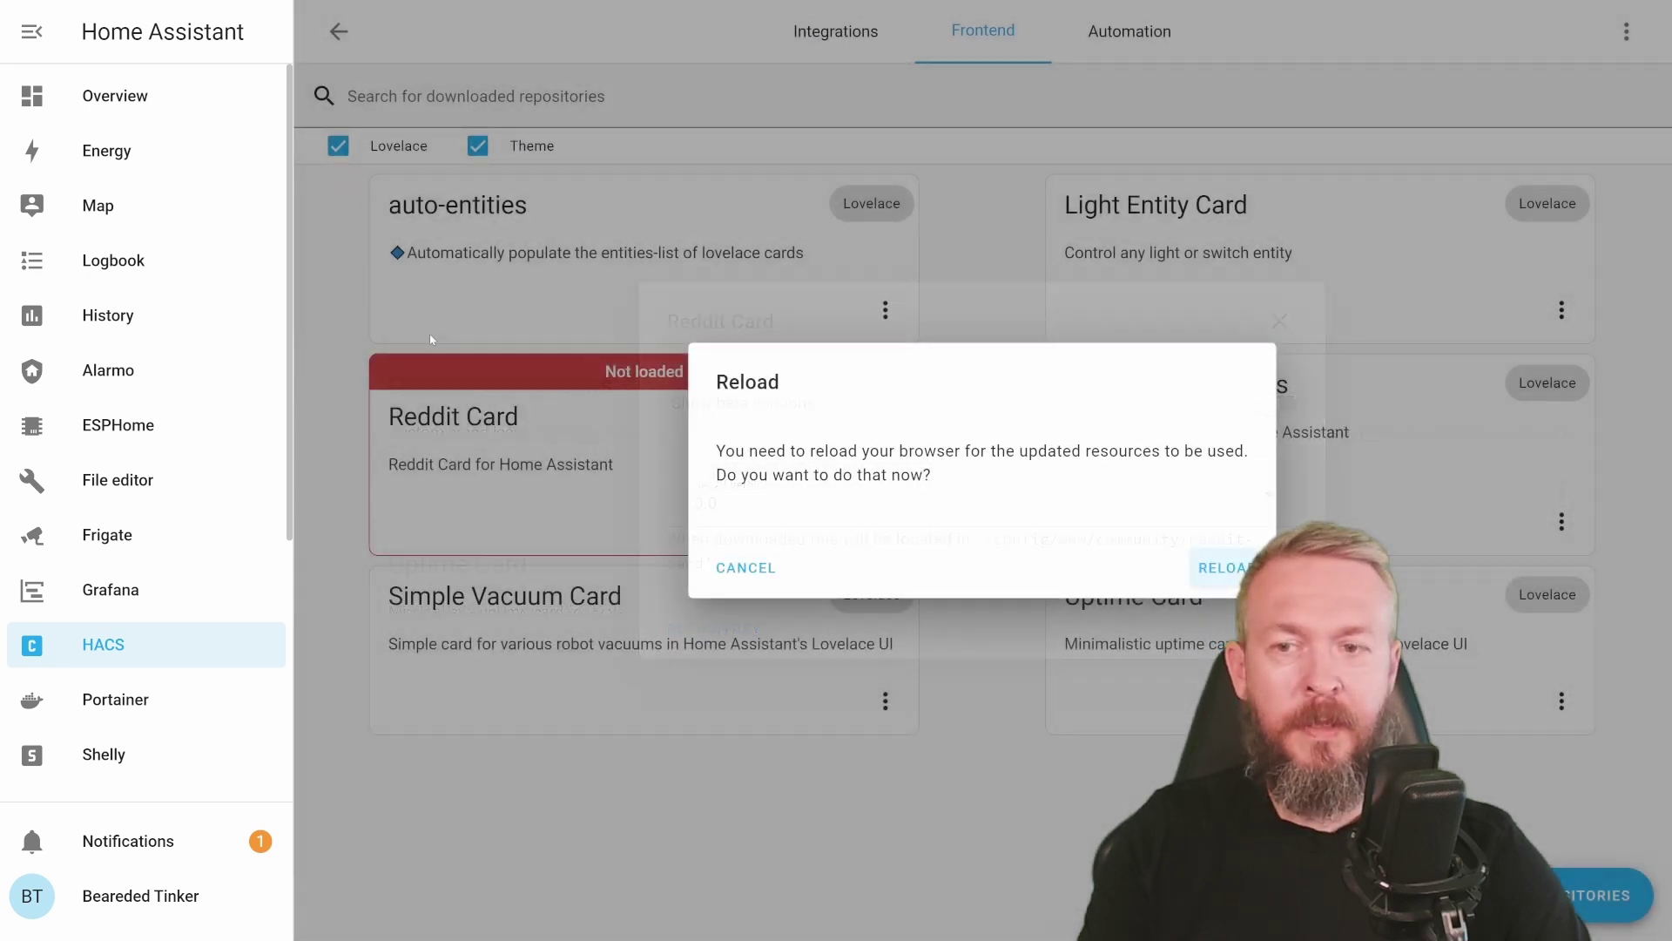
{"action": "left_click", "coordinate": [1228, 567]}
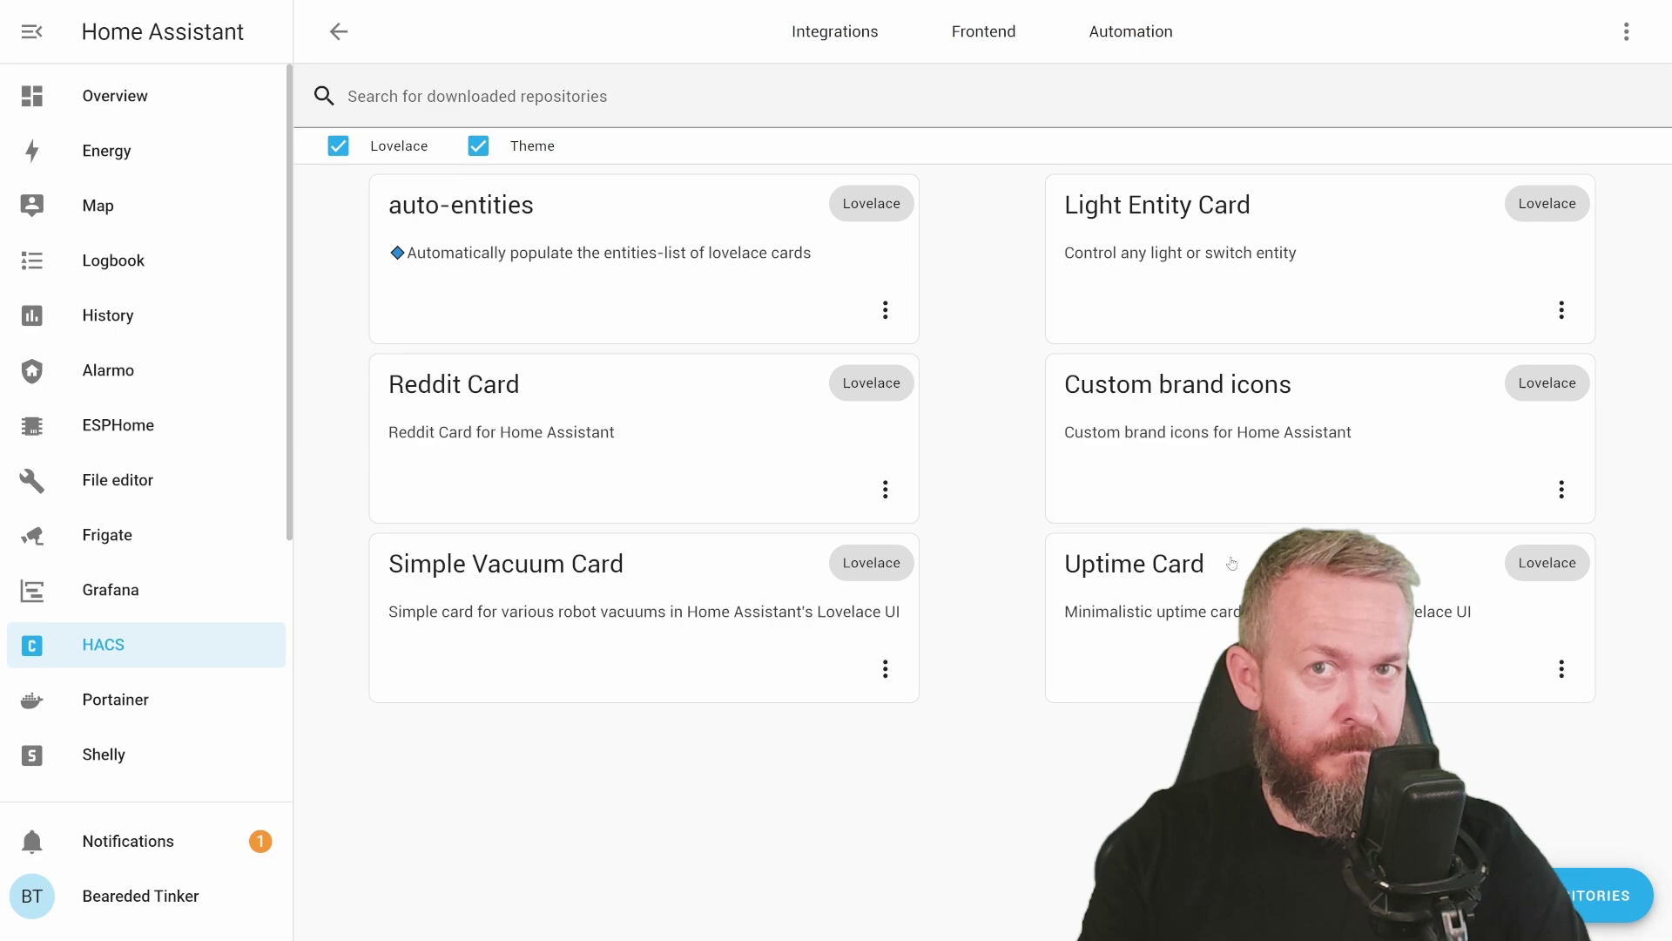
- Open the Reddit Card details in HACS and copy its custom:reddit-card example YAML
{"action": "left_click", "coordinate": [506, 404]}
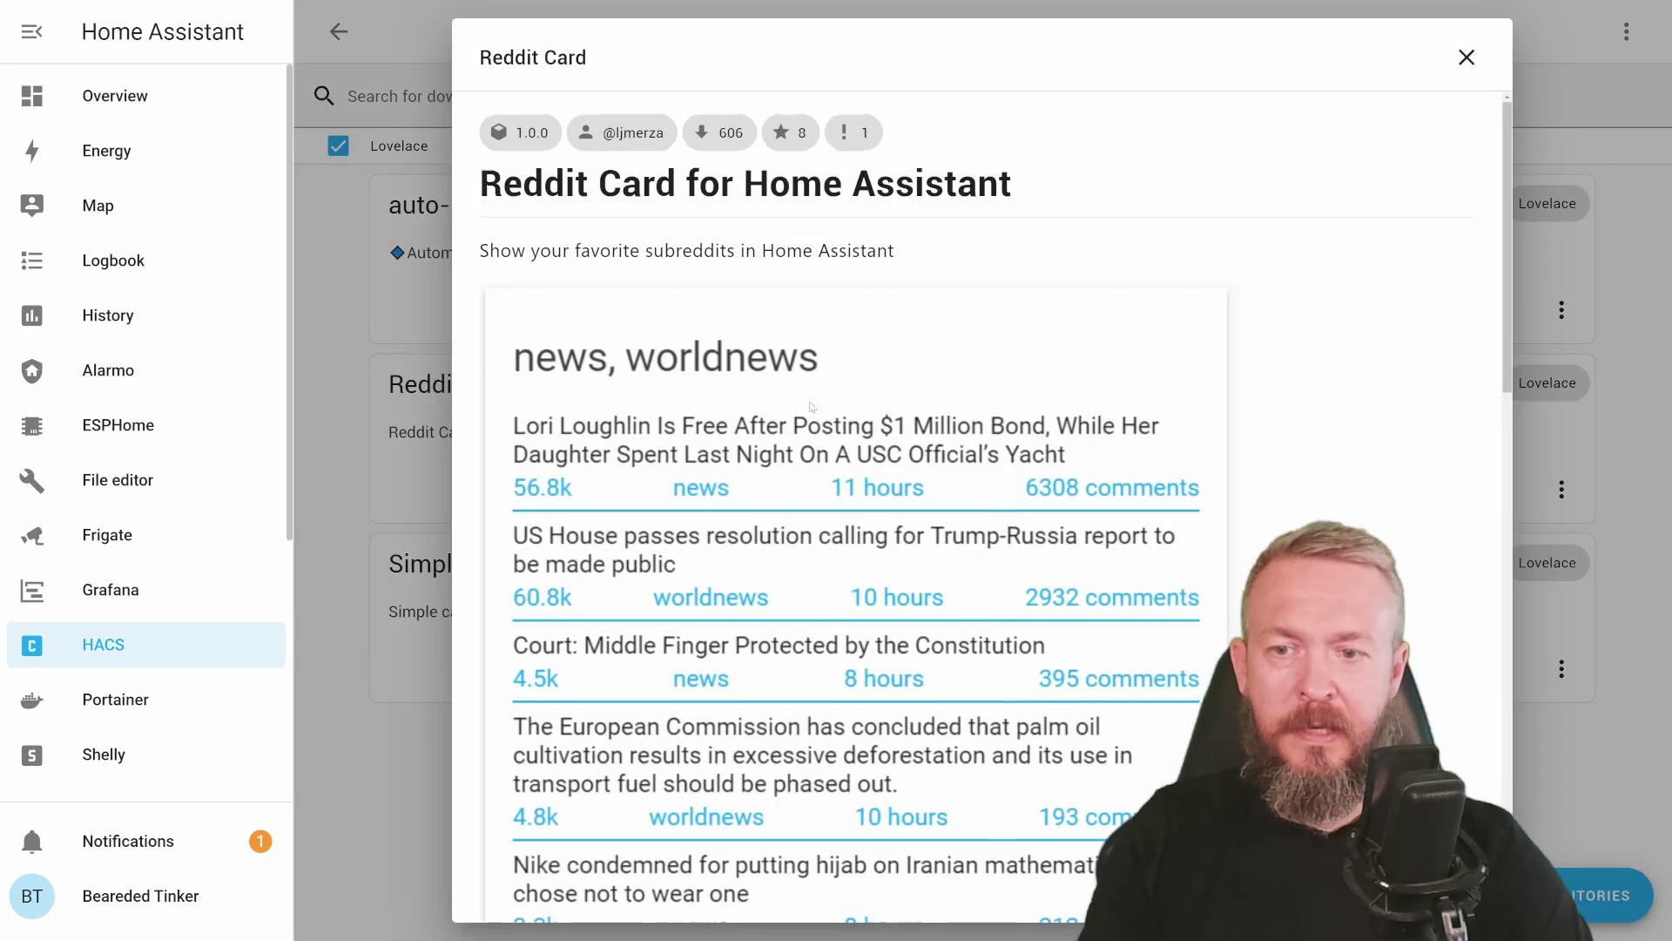
{"action": "scroll", "coordinate": [798, 466], "scroll_direction": "down", "scroll_amount": 10}
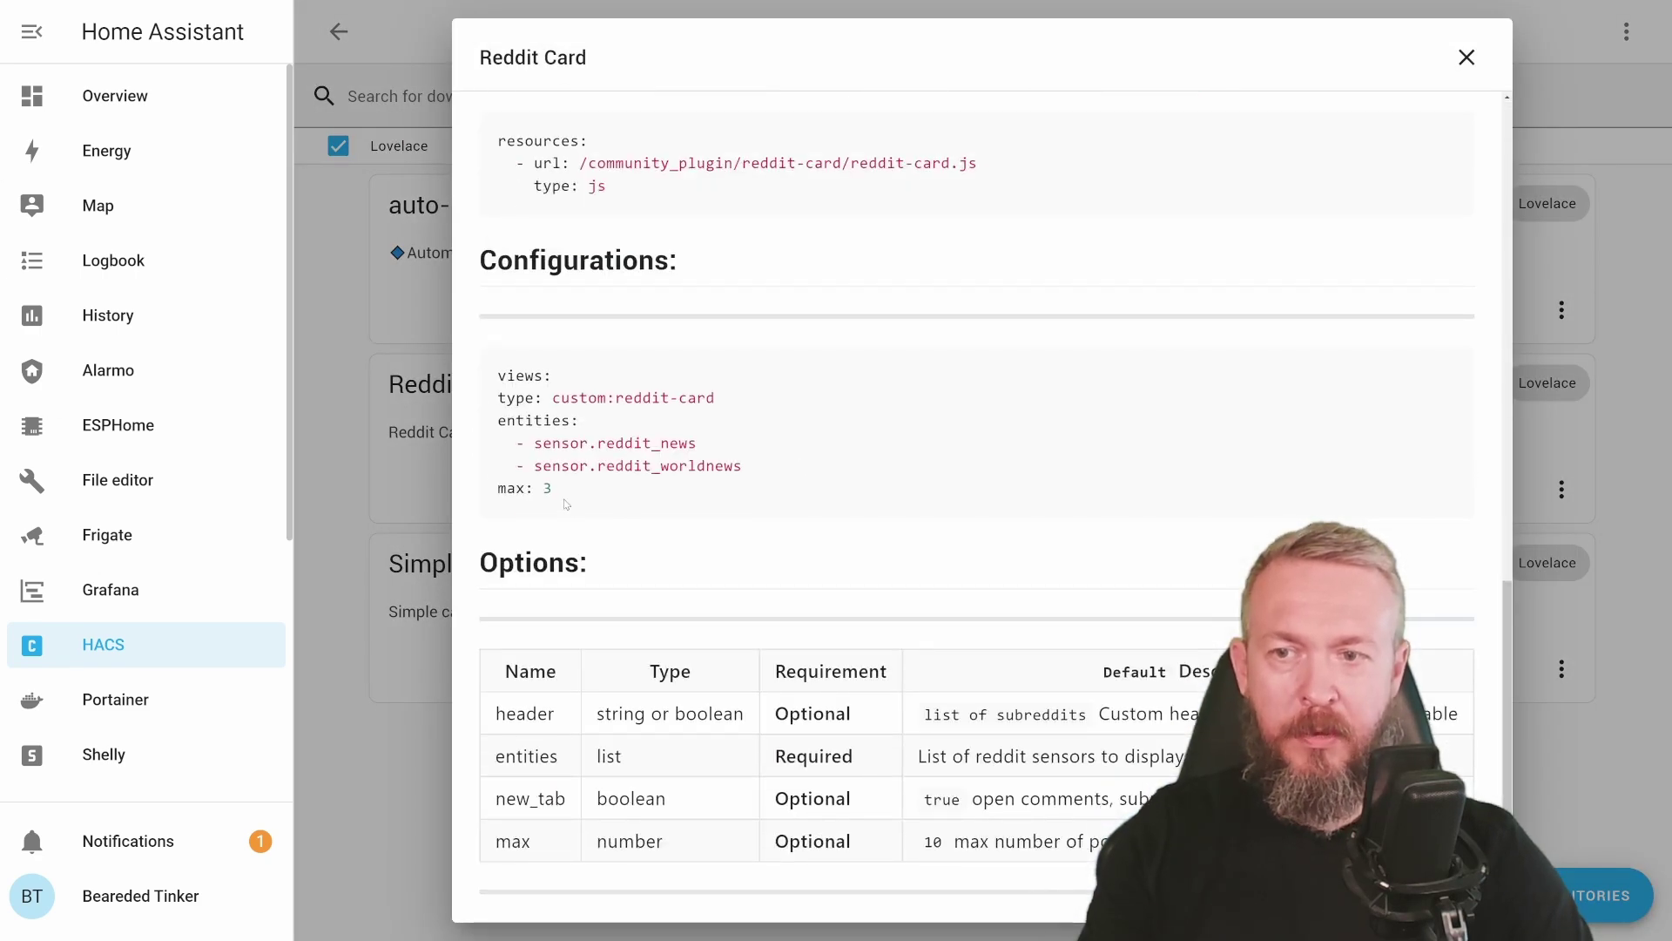
{"action": "left_click_drag", "start_coordinate": [564, 498], "coordinate": [492, 401]}
{"action": "scroll", "coordinate": [492, 383], "scroll_direction": "down", "scroll_amount": 1}
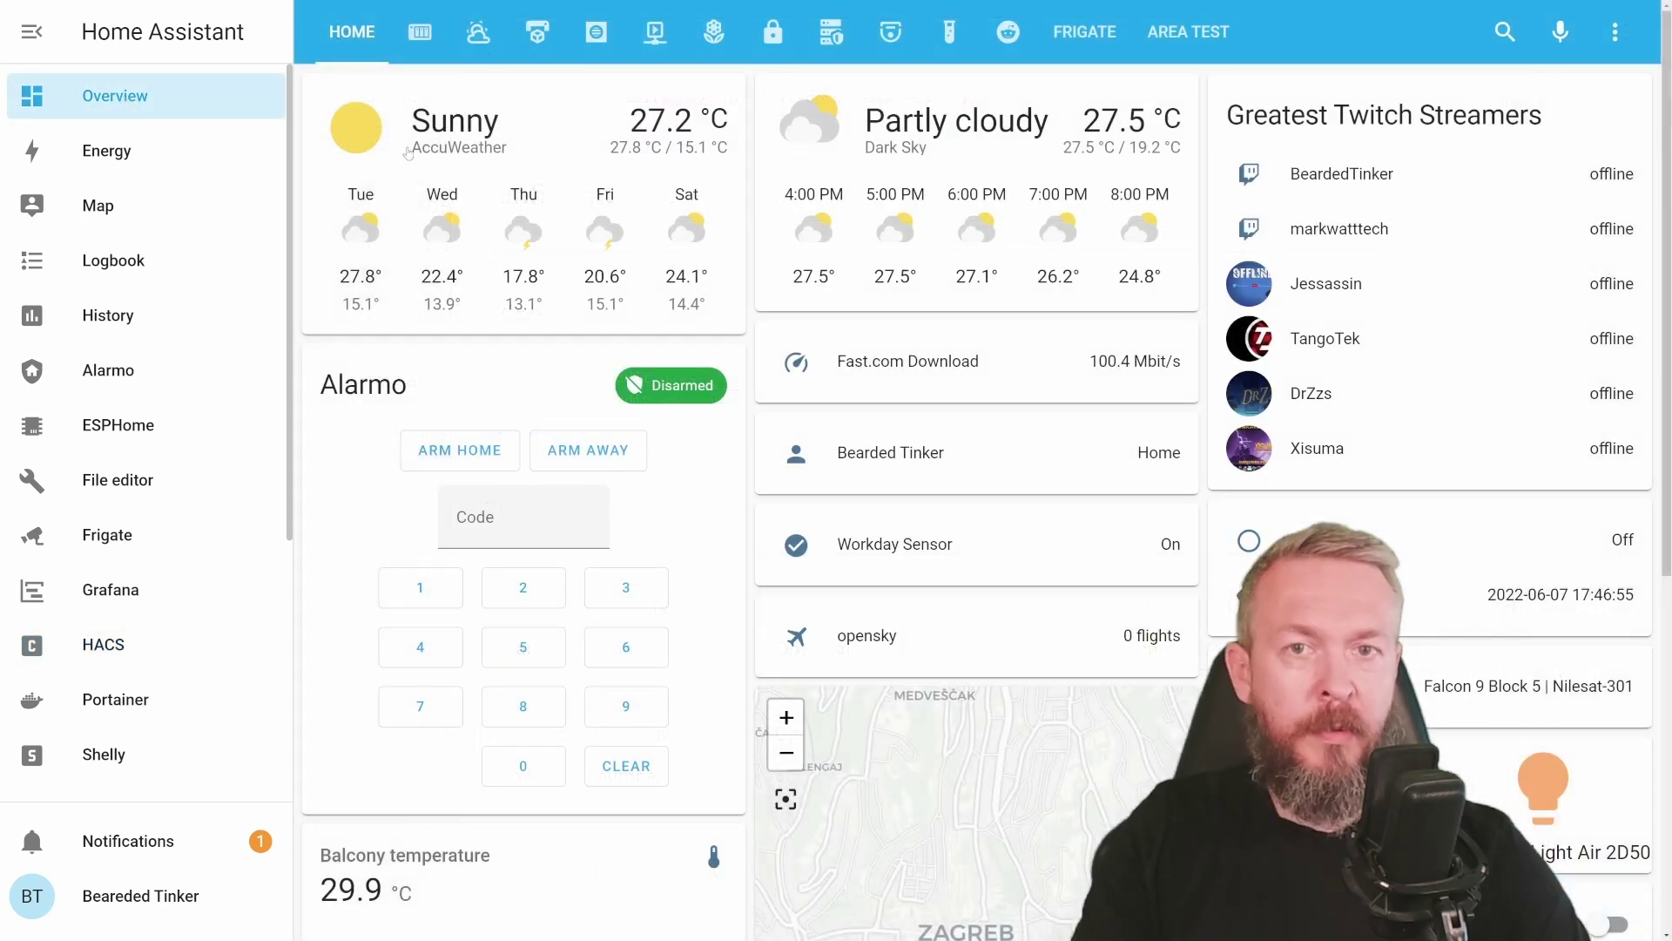
- Enter dashboard edit mode and add a new view titled 'test reddit'
{"action": "left_click", "coordinate": [1616, 32]}
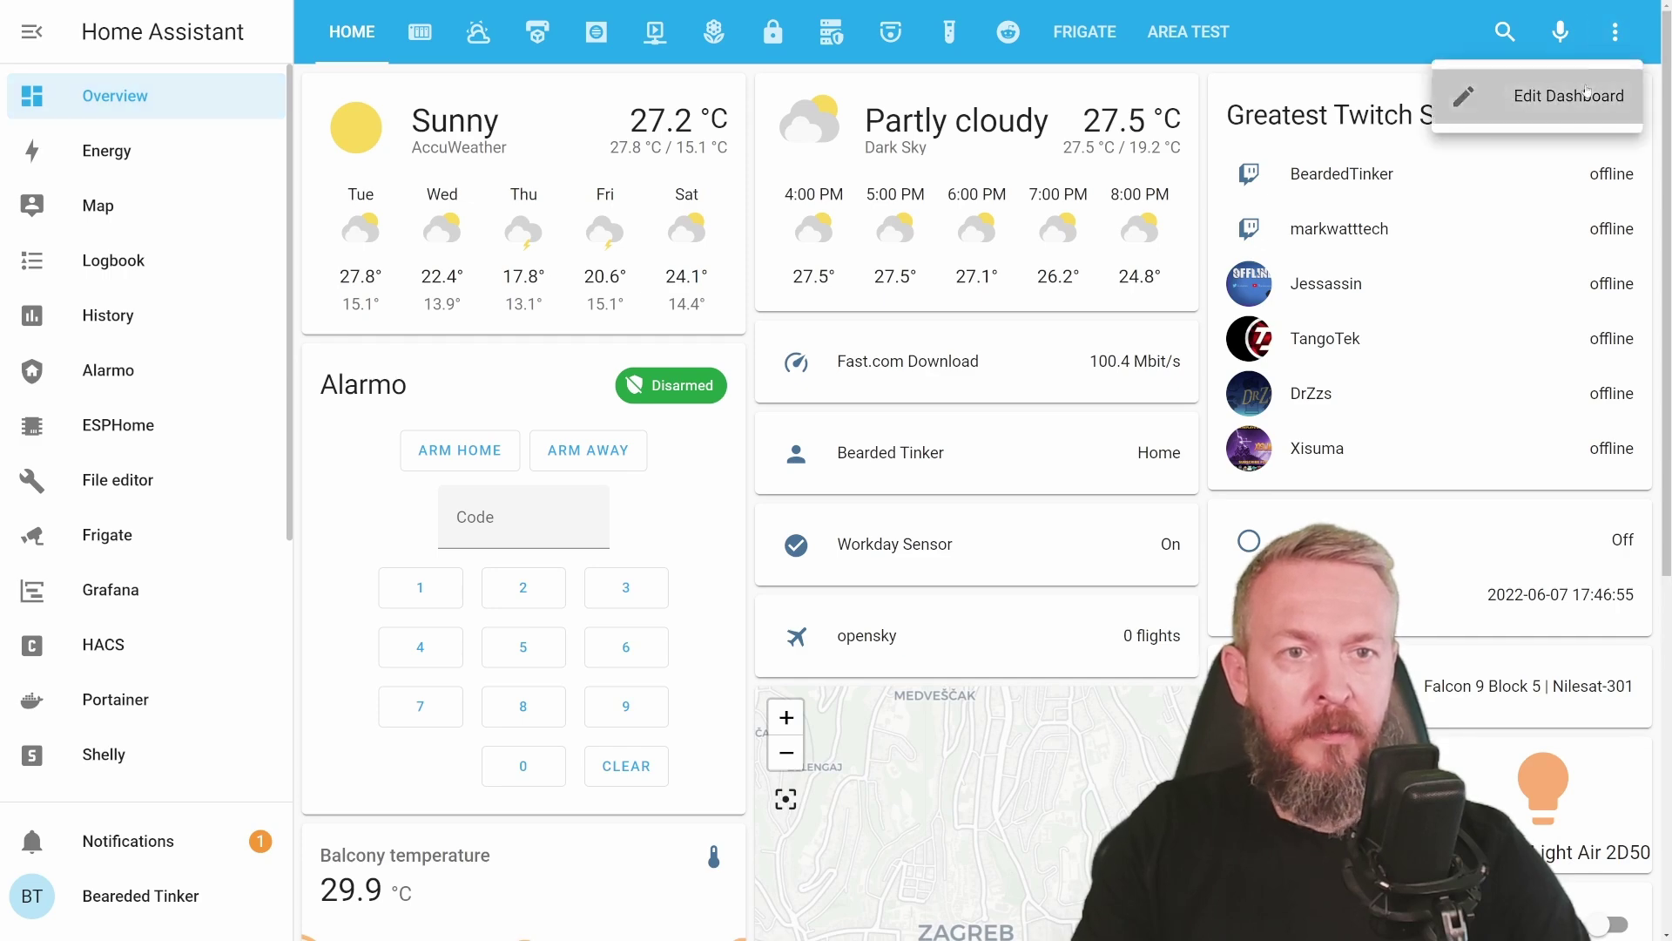
{"action": "left_click", "coordinate": [1471, 96]}
{"action": "left_click", "coordinate": [1490, 92]}
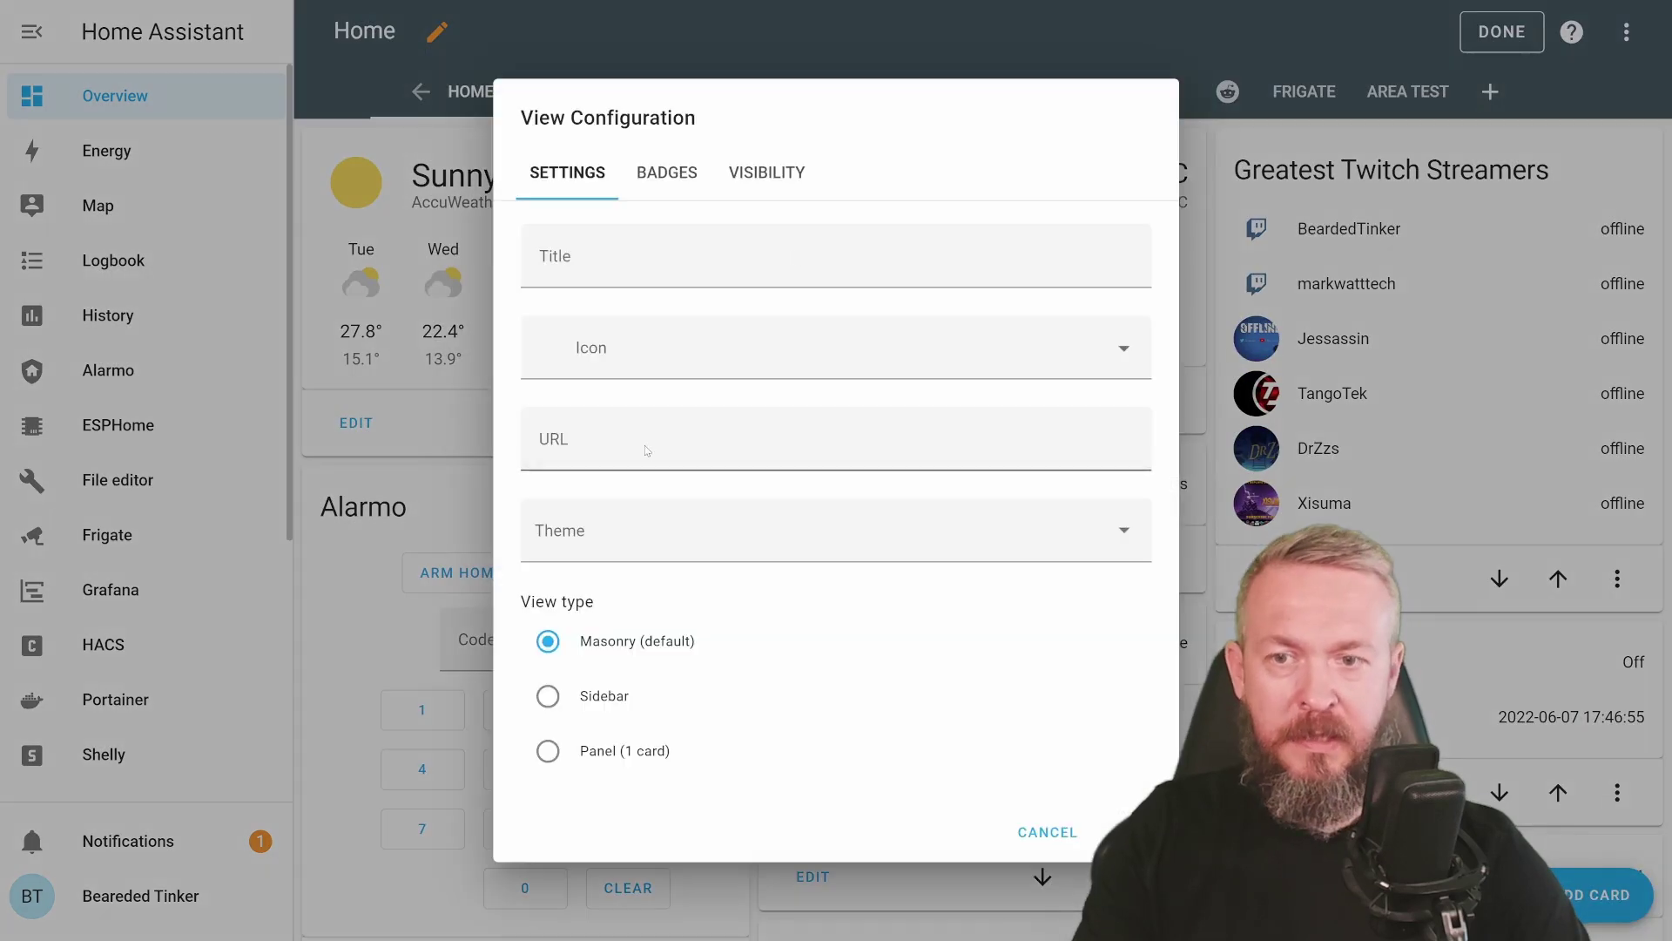
{"action": "left_click", "coordinate": [643, 272]}
{"action": "type", "text": "test"}
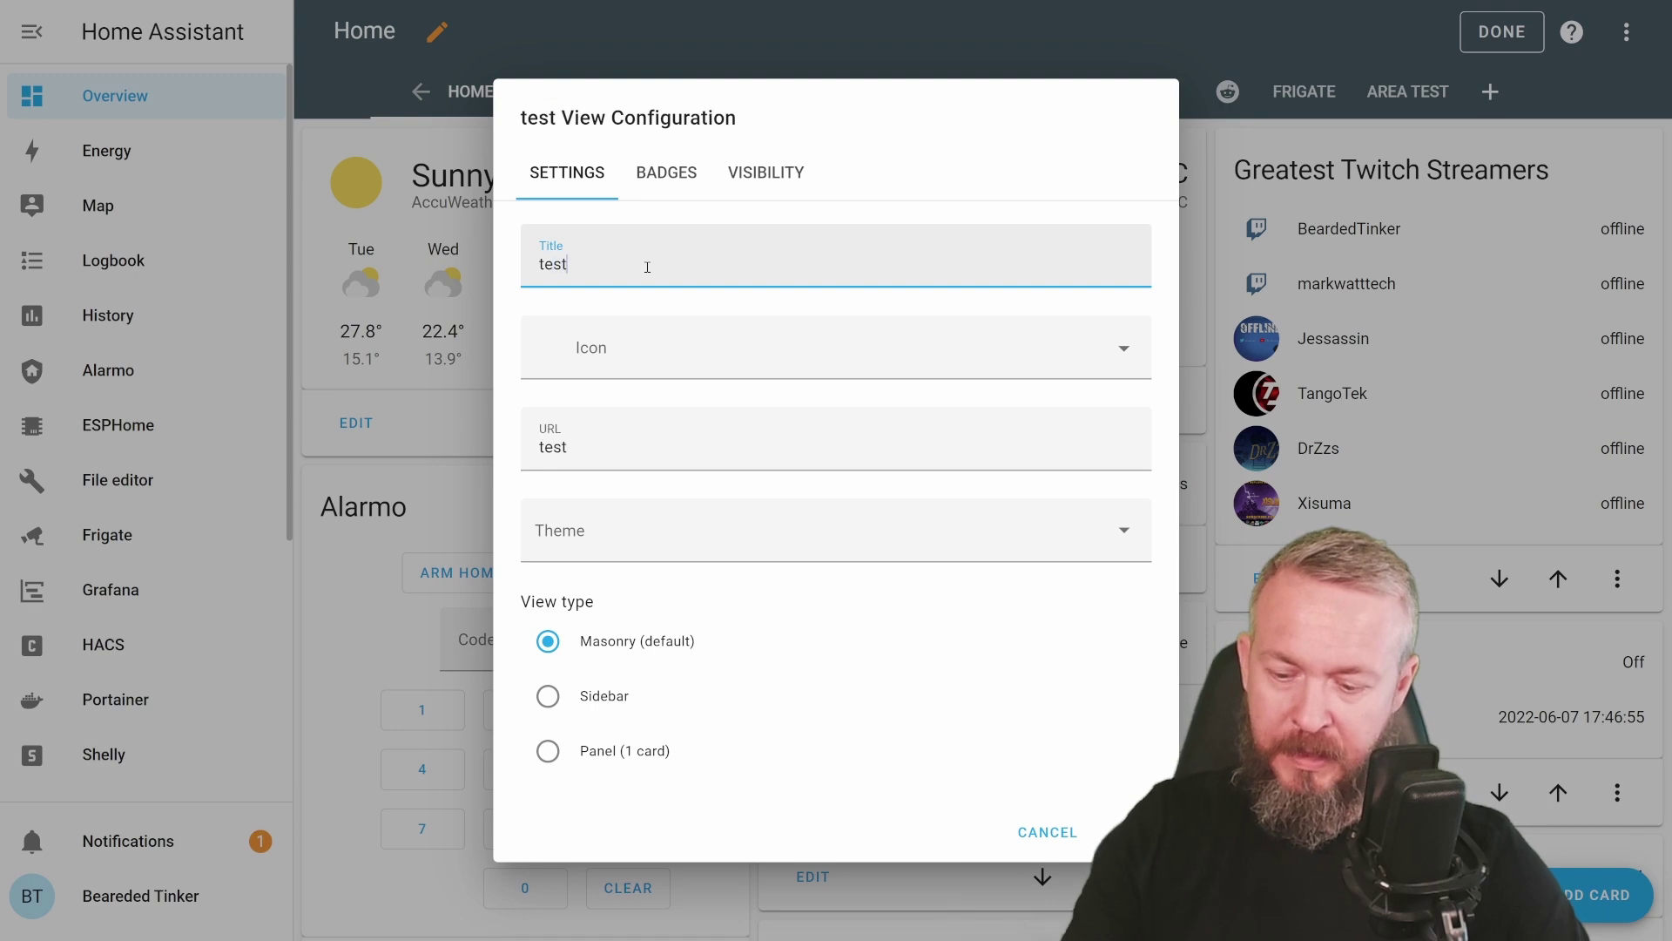
{"action": "type", "text": " reddit"}
{"action": "key", "text": "Return"}
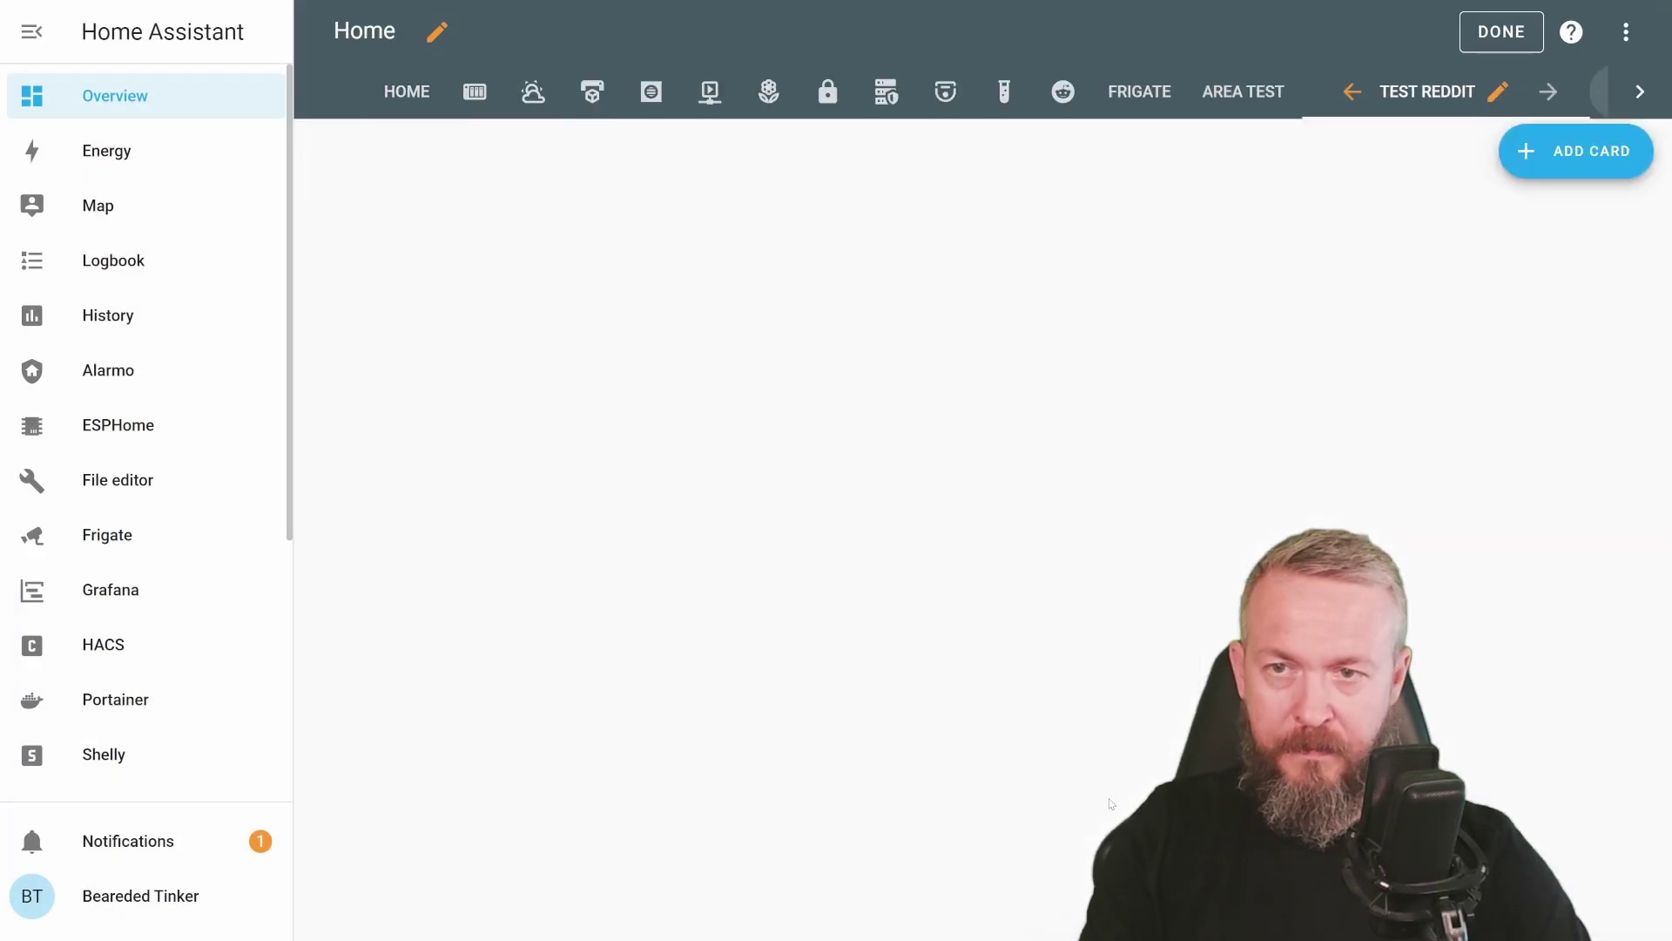
- Add a Manual card and paste the copied reddit-card YAML into it
{"action": "left_click", "coordinate": [1563, 150]}
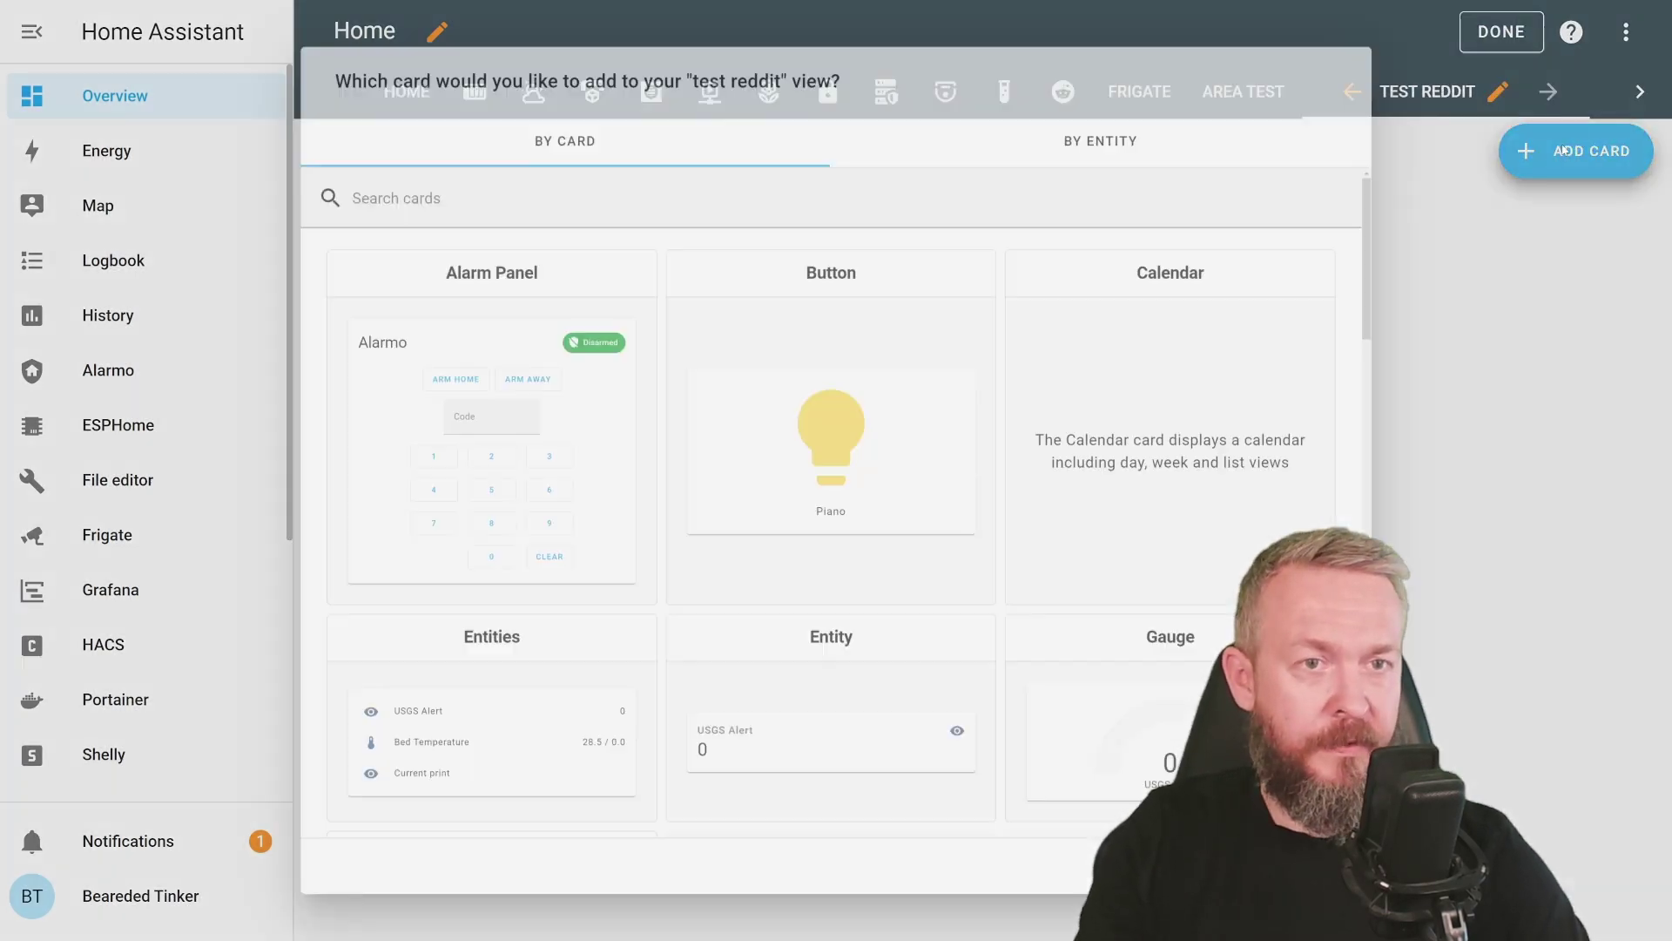
{"action": "scroll", "coordinate": [832, 697], "scroll_direction": "down", "scroll_amount": 10}
{"action": "left_click", "coordinate": [834, 779]}
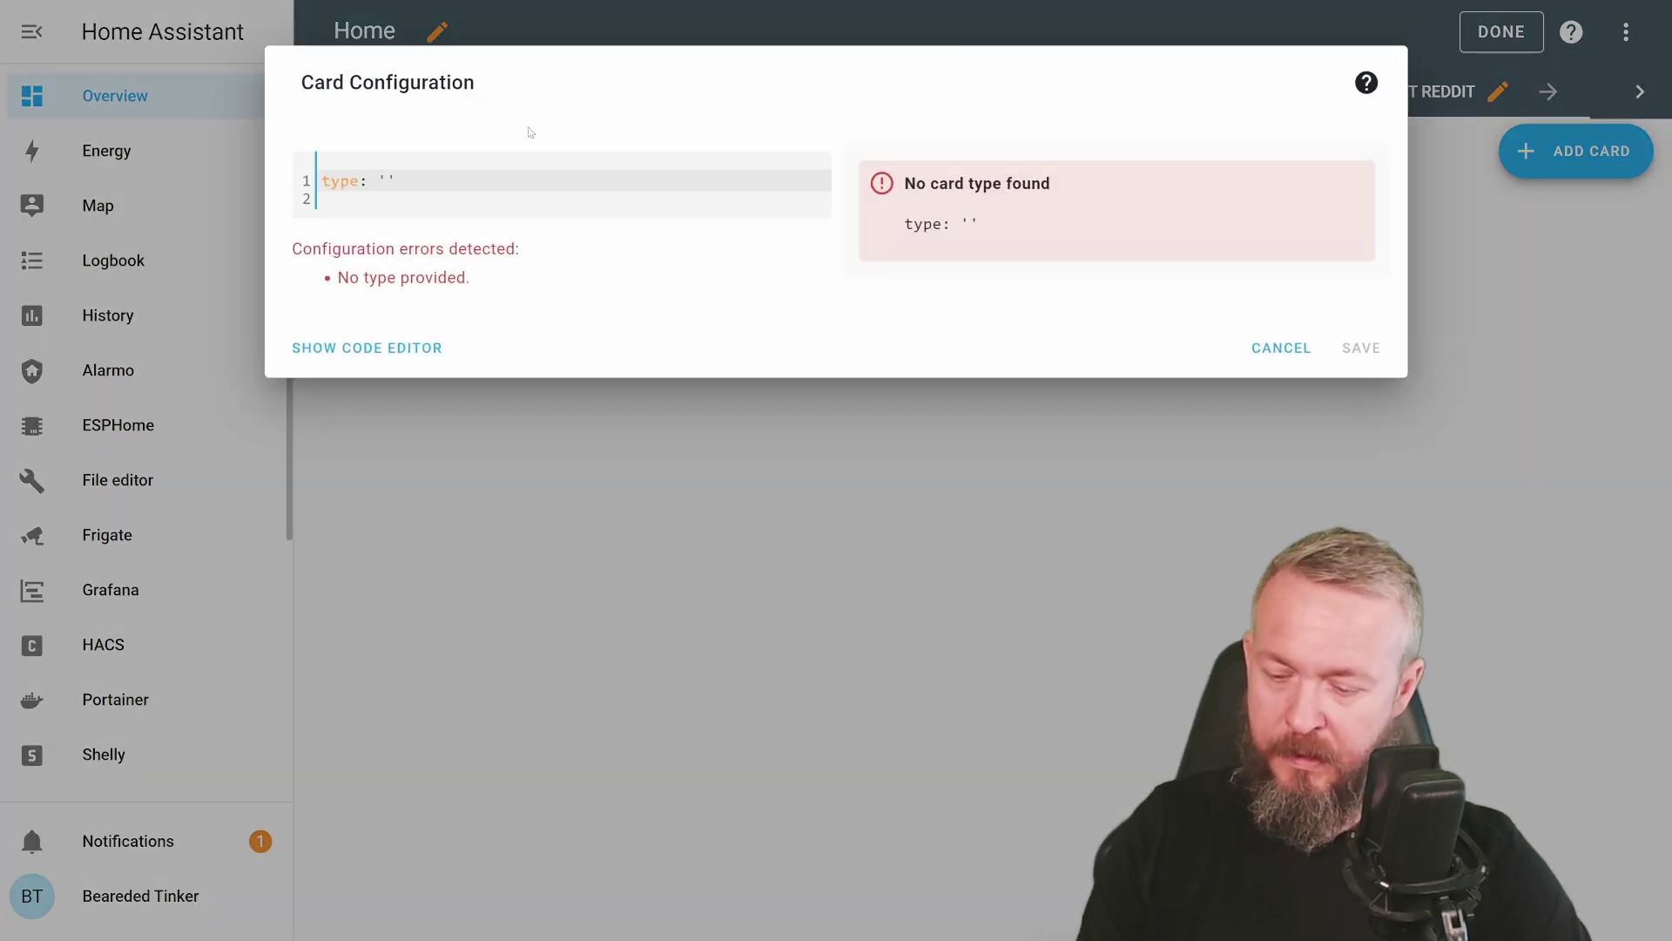
{"action": "key", "text": "ctrl+a"}
{"action": "type", "text": "type: custom:reddit-card entities:   - sensor.reddit_news   - sensor.reddit_worldnews max: 3"}
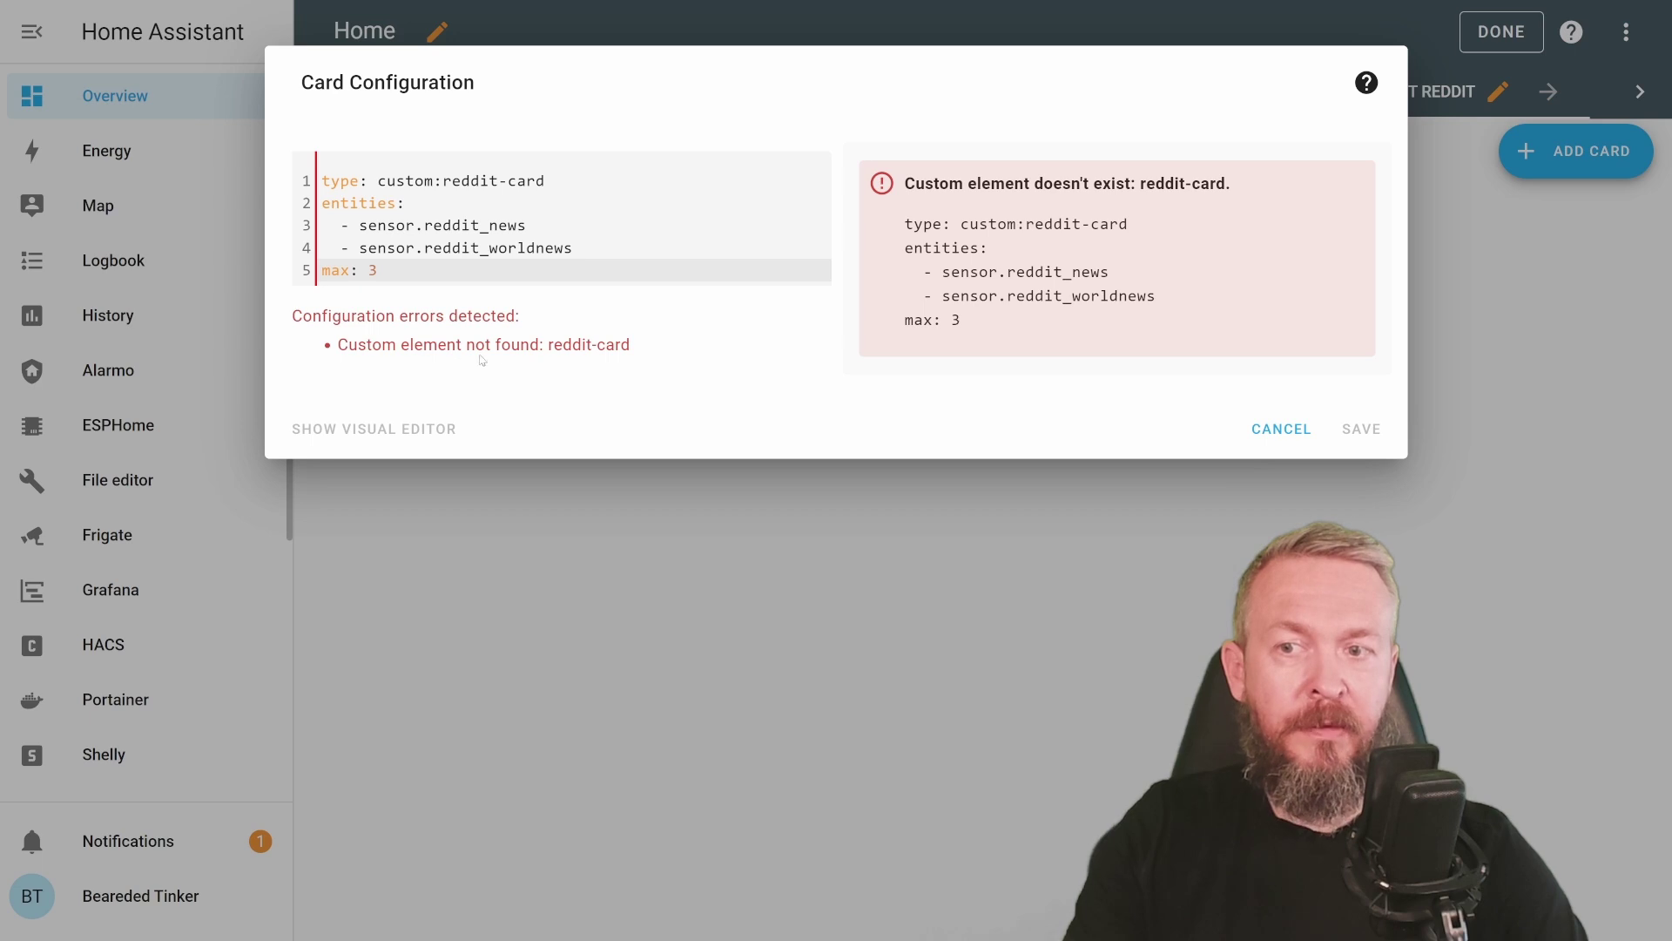
- Add the reddit_homeassistant and reddit_vorondesign sensors to the card and save it
{"action": "left_click", "coordinate": [627, 245]}
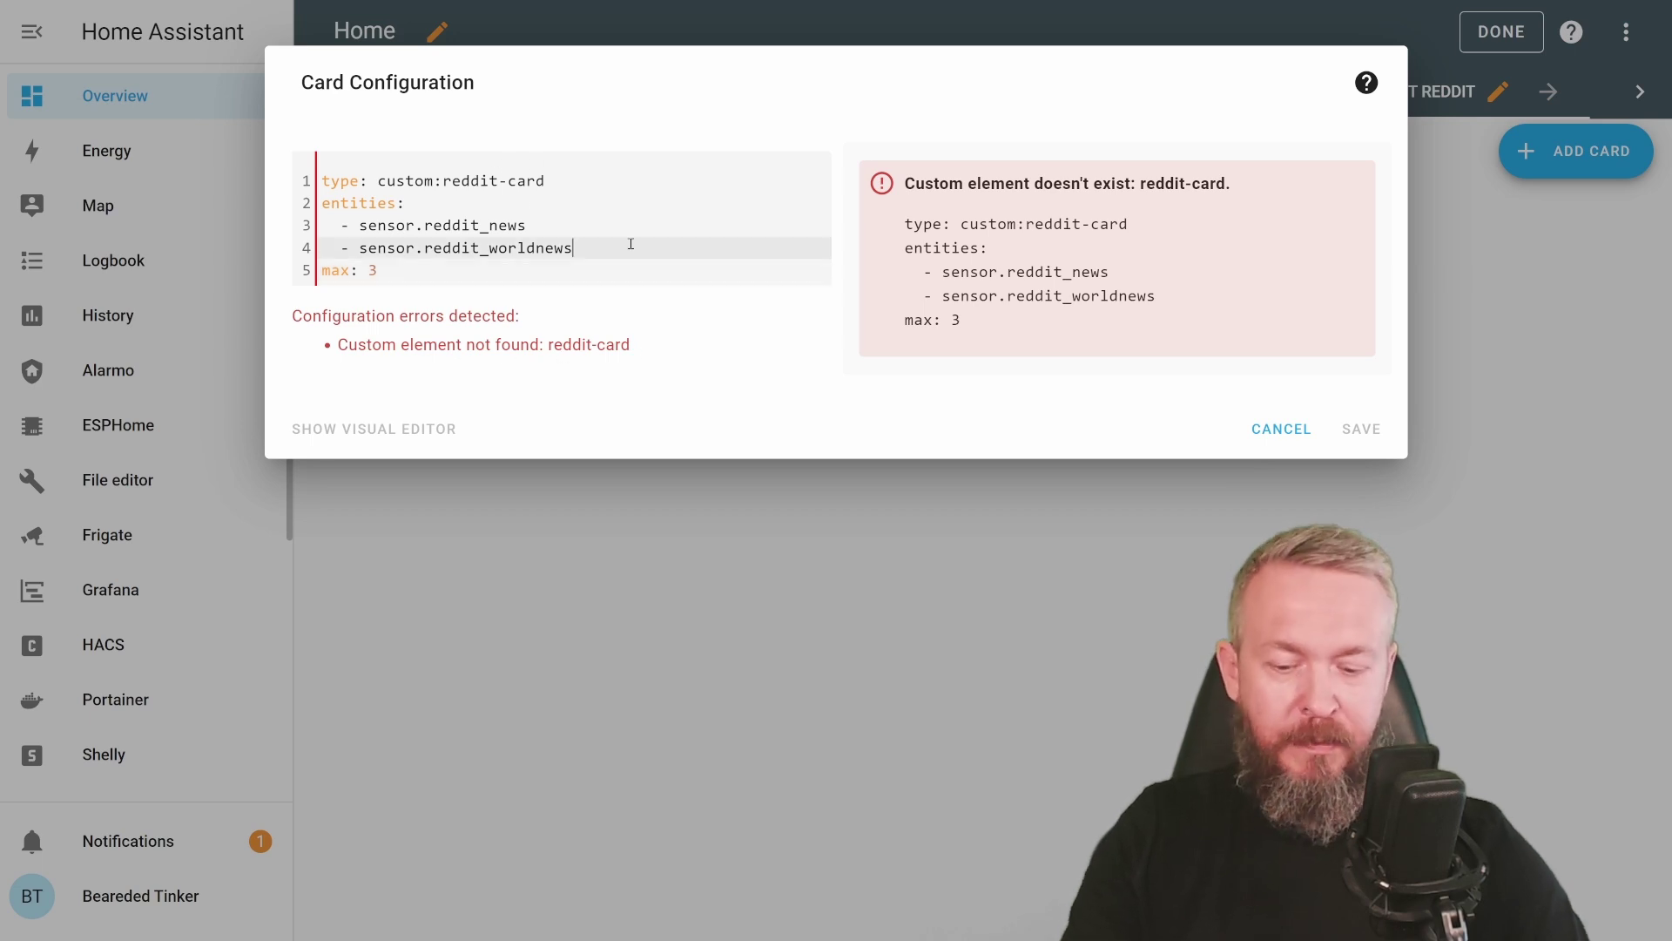
{"action": "key", "text": "Return"}
{"action": "type", "text": "-"}
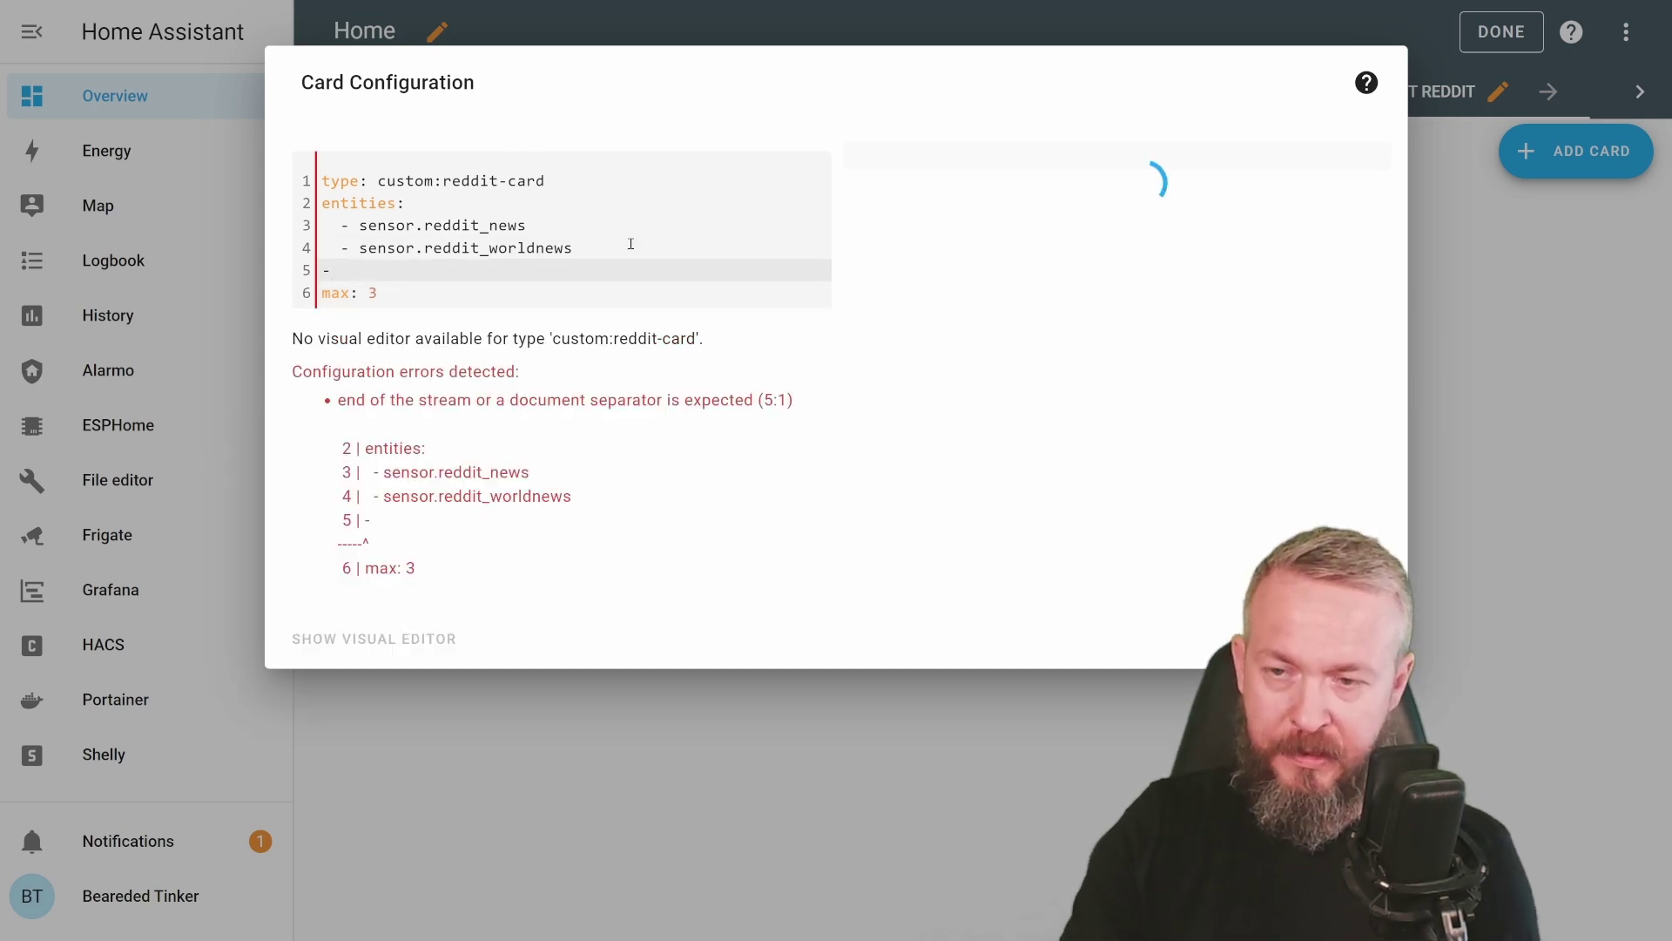
{"action": "key", "text": "BackSpace"}
{"action": "type", "text": "- sensor.reddit"}
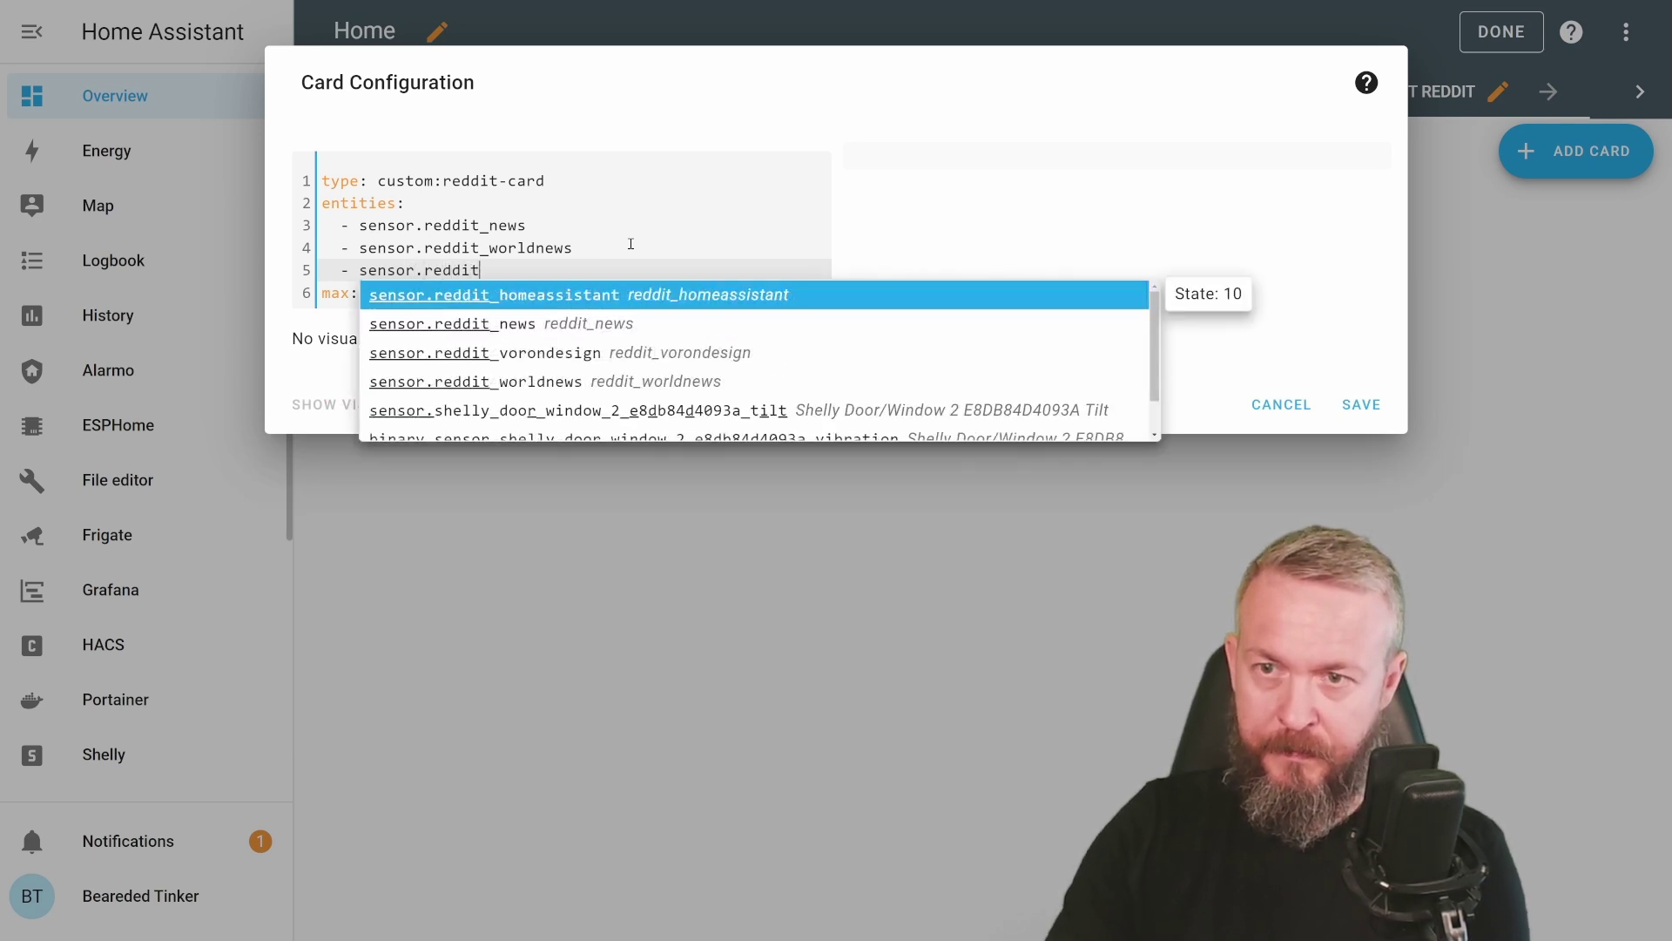
{"action": "key", "text": "Return"}
{"action": "key", "text": "Return"}
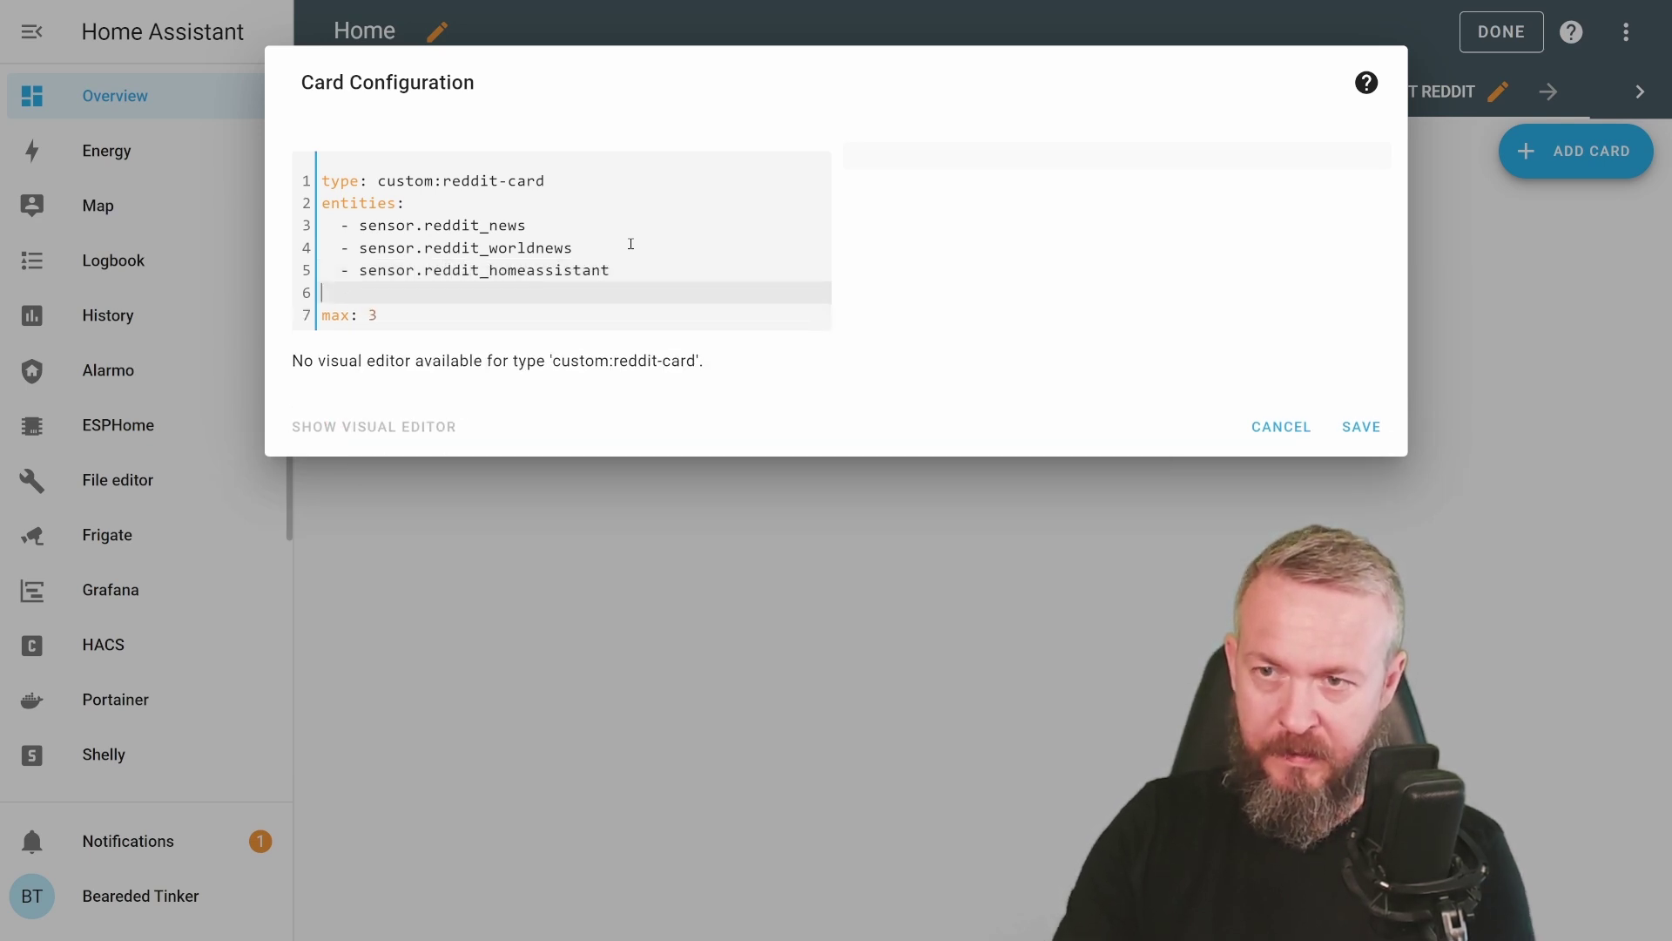
{"action": "type", "text": "- sensor"}
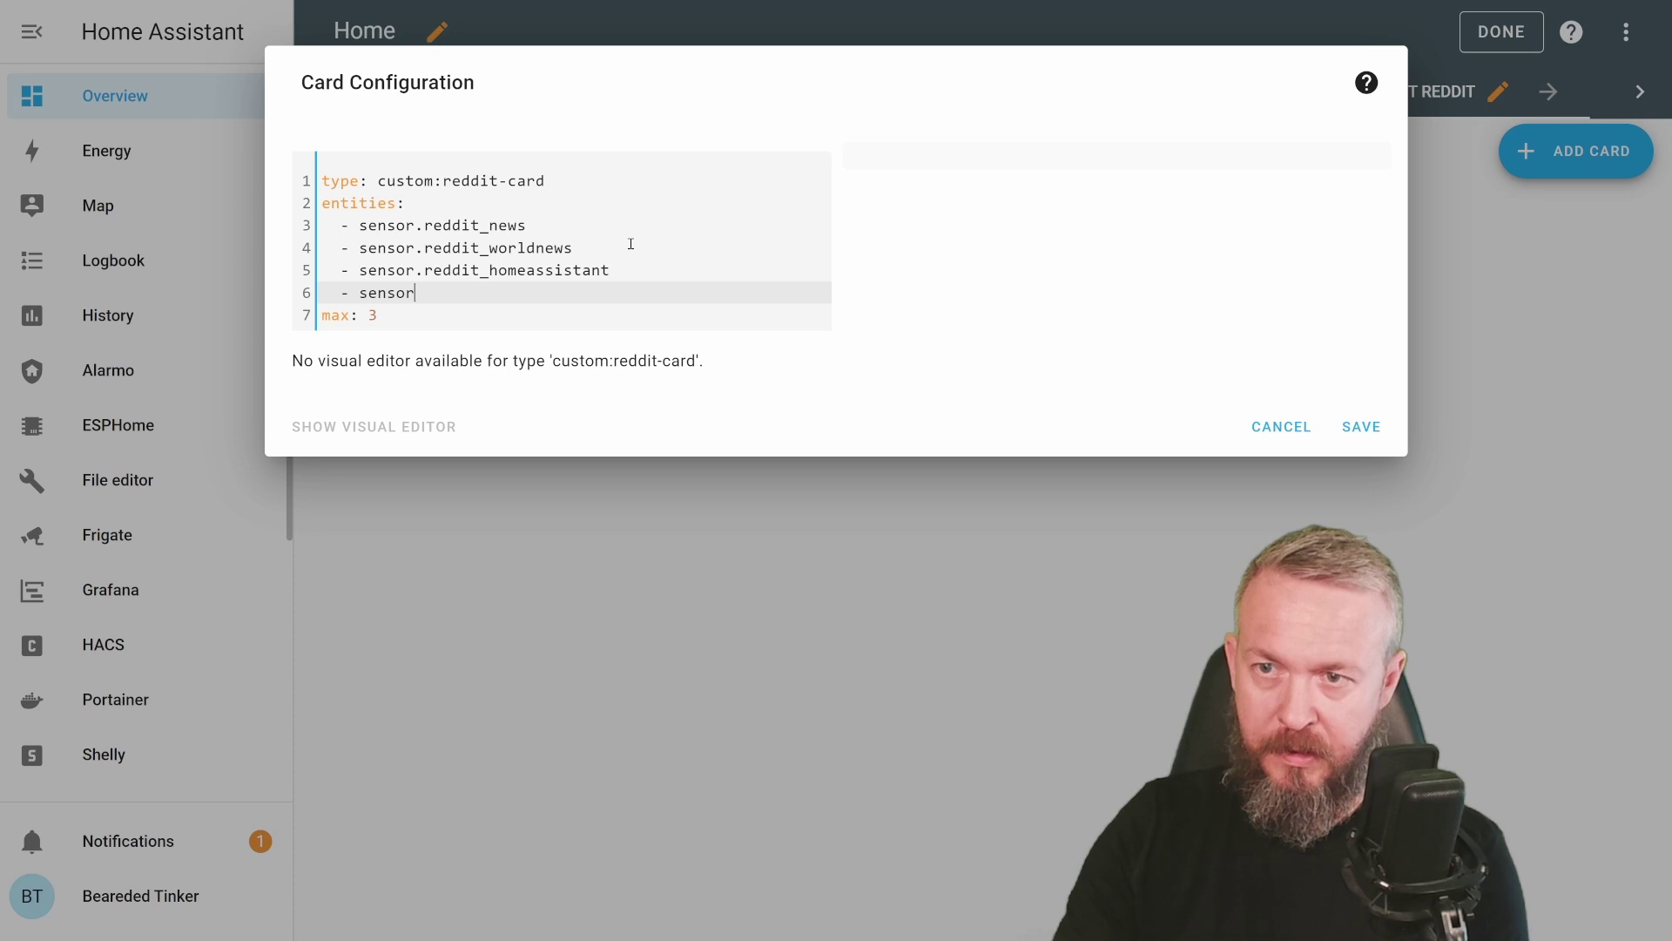
{"action": "type", "text": ".reddi"}
{"action": "key", "text": "Down"}
{"action": "key", "text": "Down"}
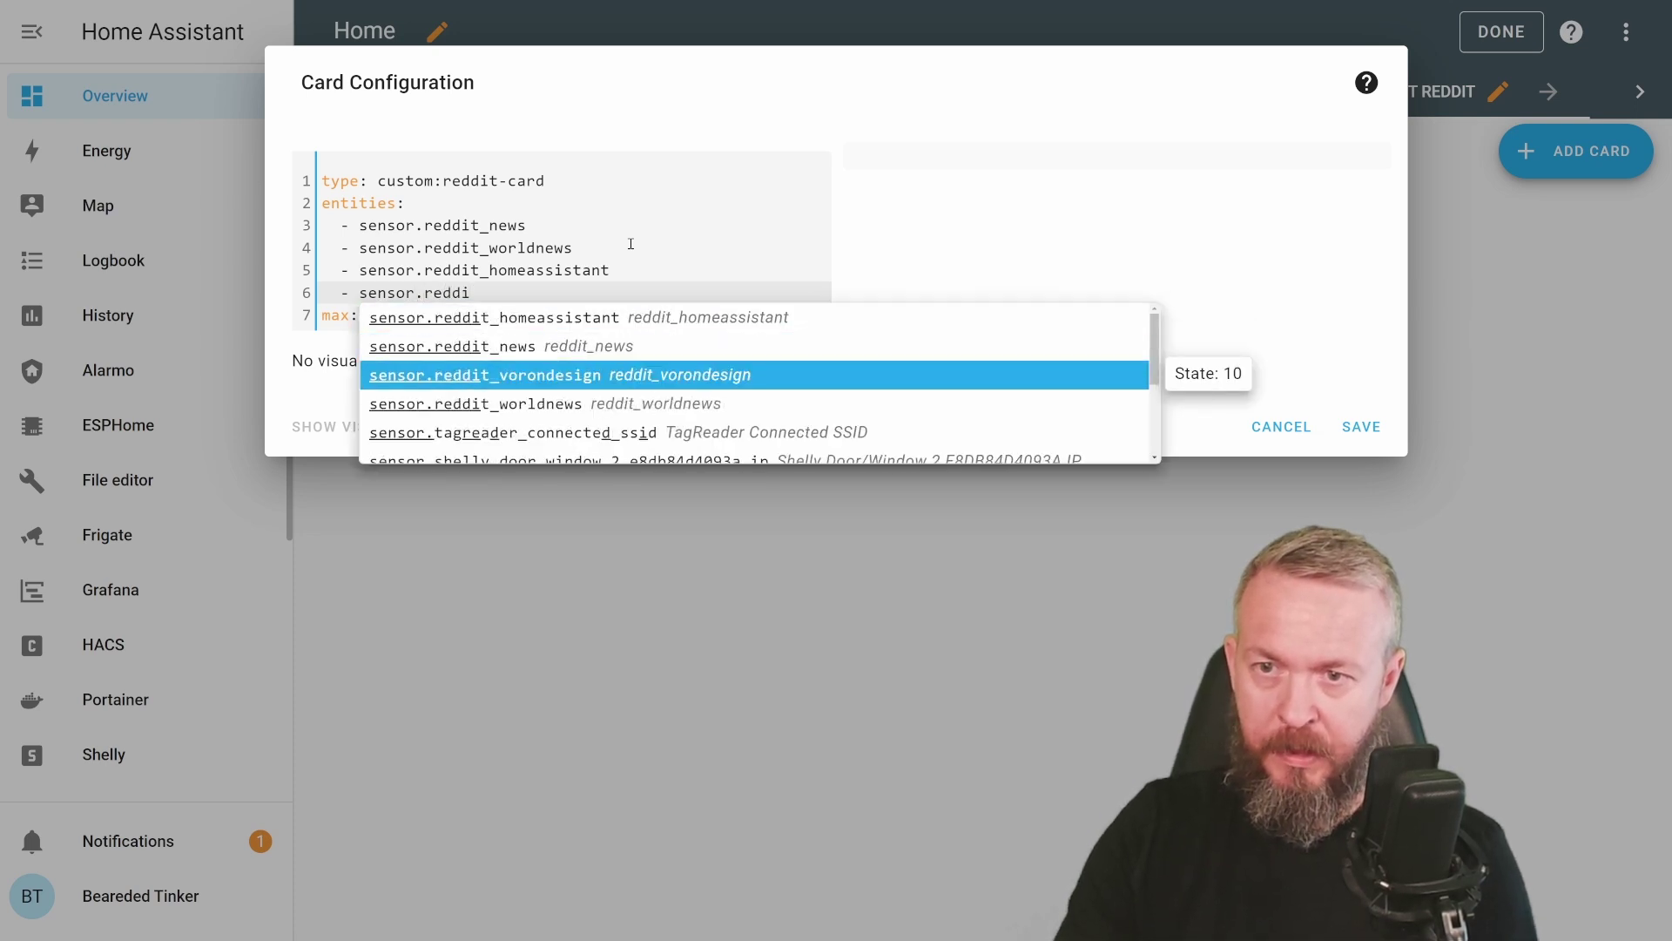
{"action": "key", "text": "Return"}
{"action": "left_click", "coordinate": [1348, 470]}
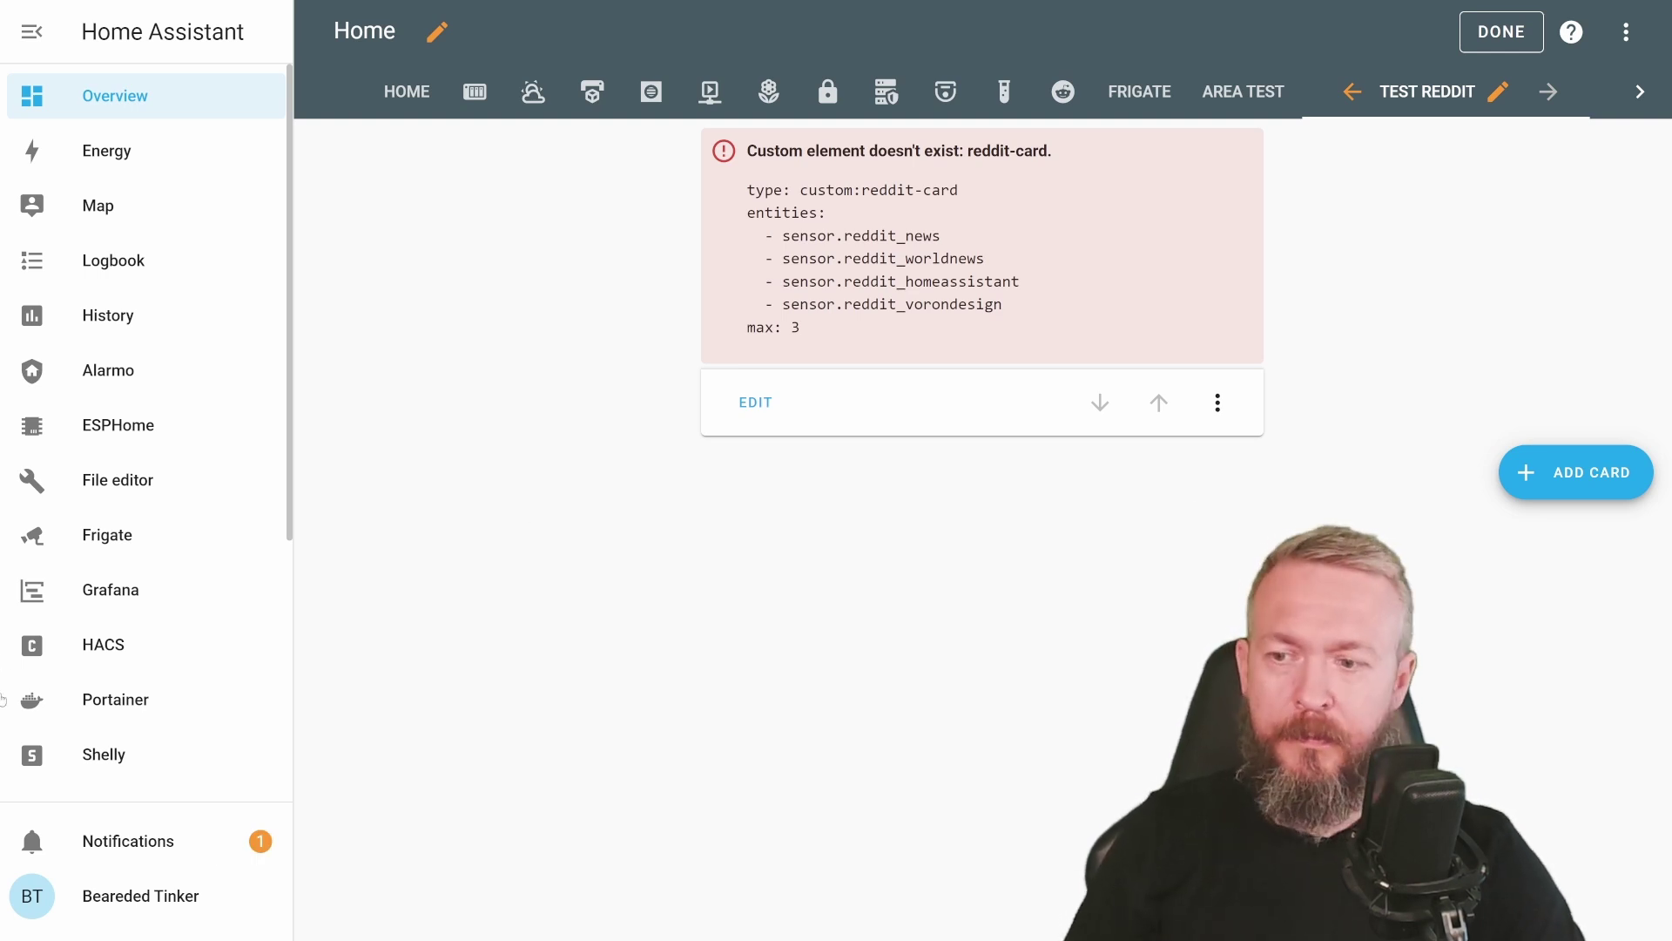
- Go to Settings > Dashboards and open the list of dashboard resources
{"action": "scroll", "coordinate": [2, 700], "scroll_direction": "down", "scroll_amount": 5}
{"action": "left_click", "coordinate": [115, 771]}
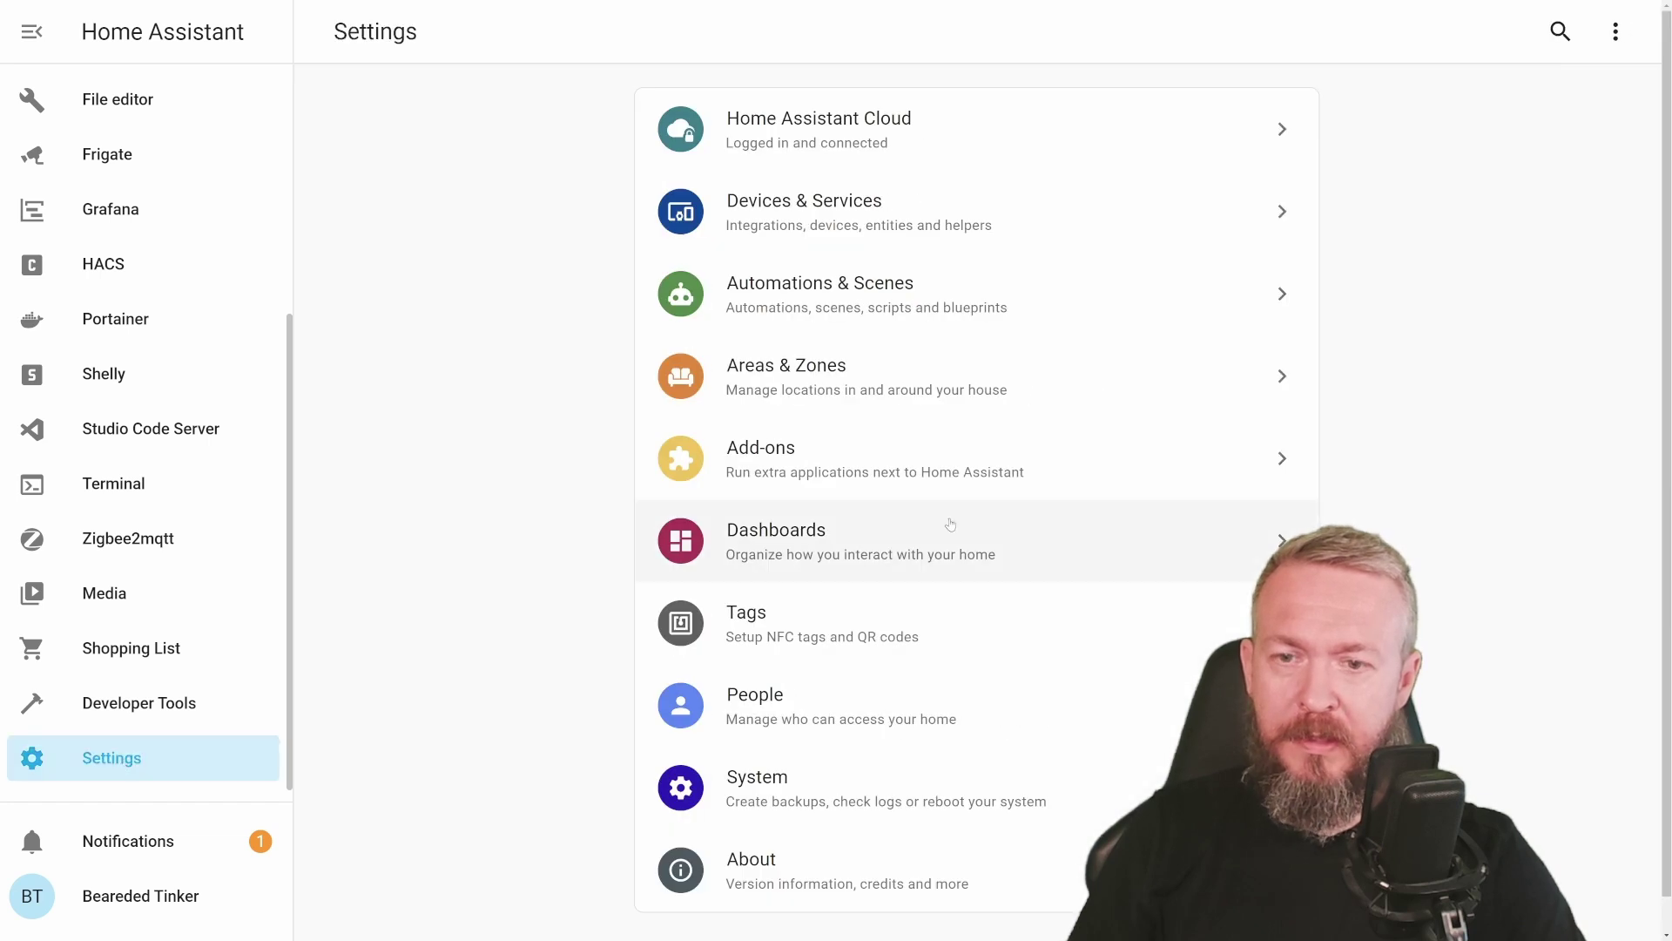
{"action": "left_click", "coordinate": [948, 547]}
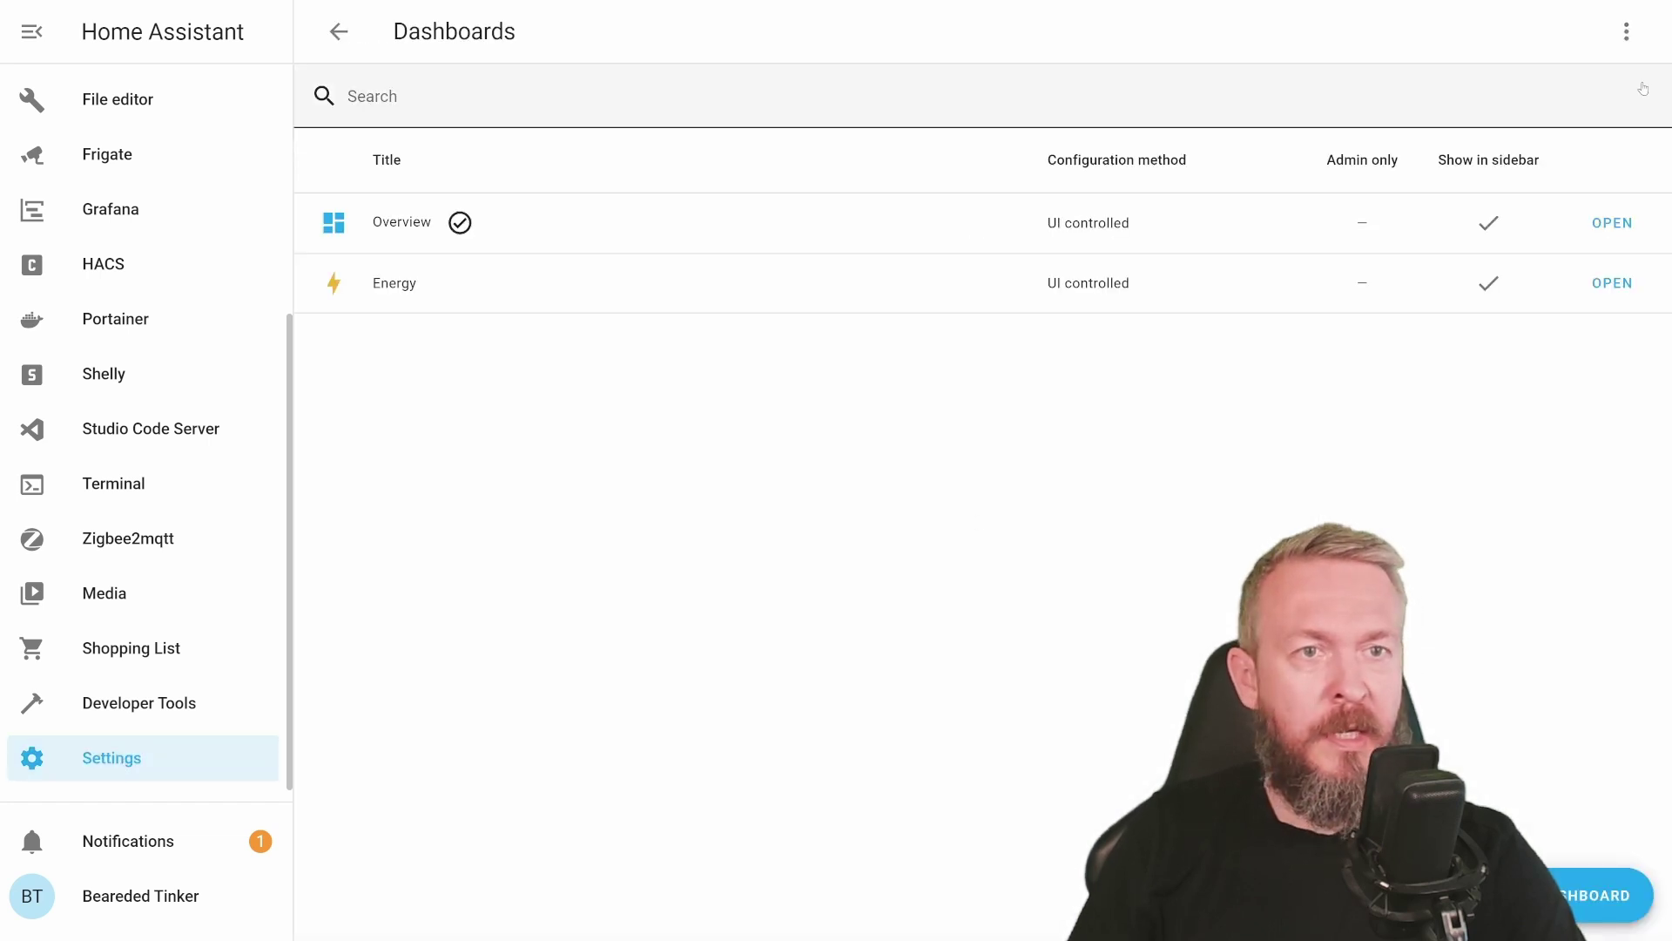
{"action": "left_click", "coordinate": [1624, 43]}
{"action": "left_click", "coordinate": [1572, 111]}
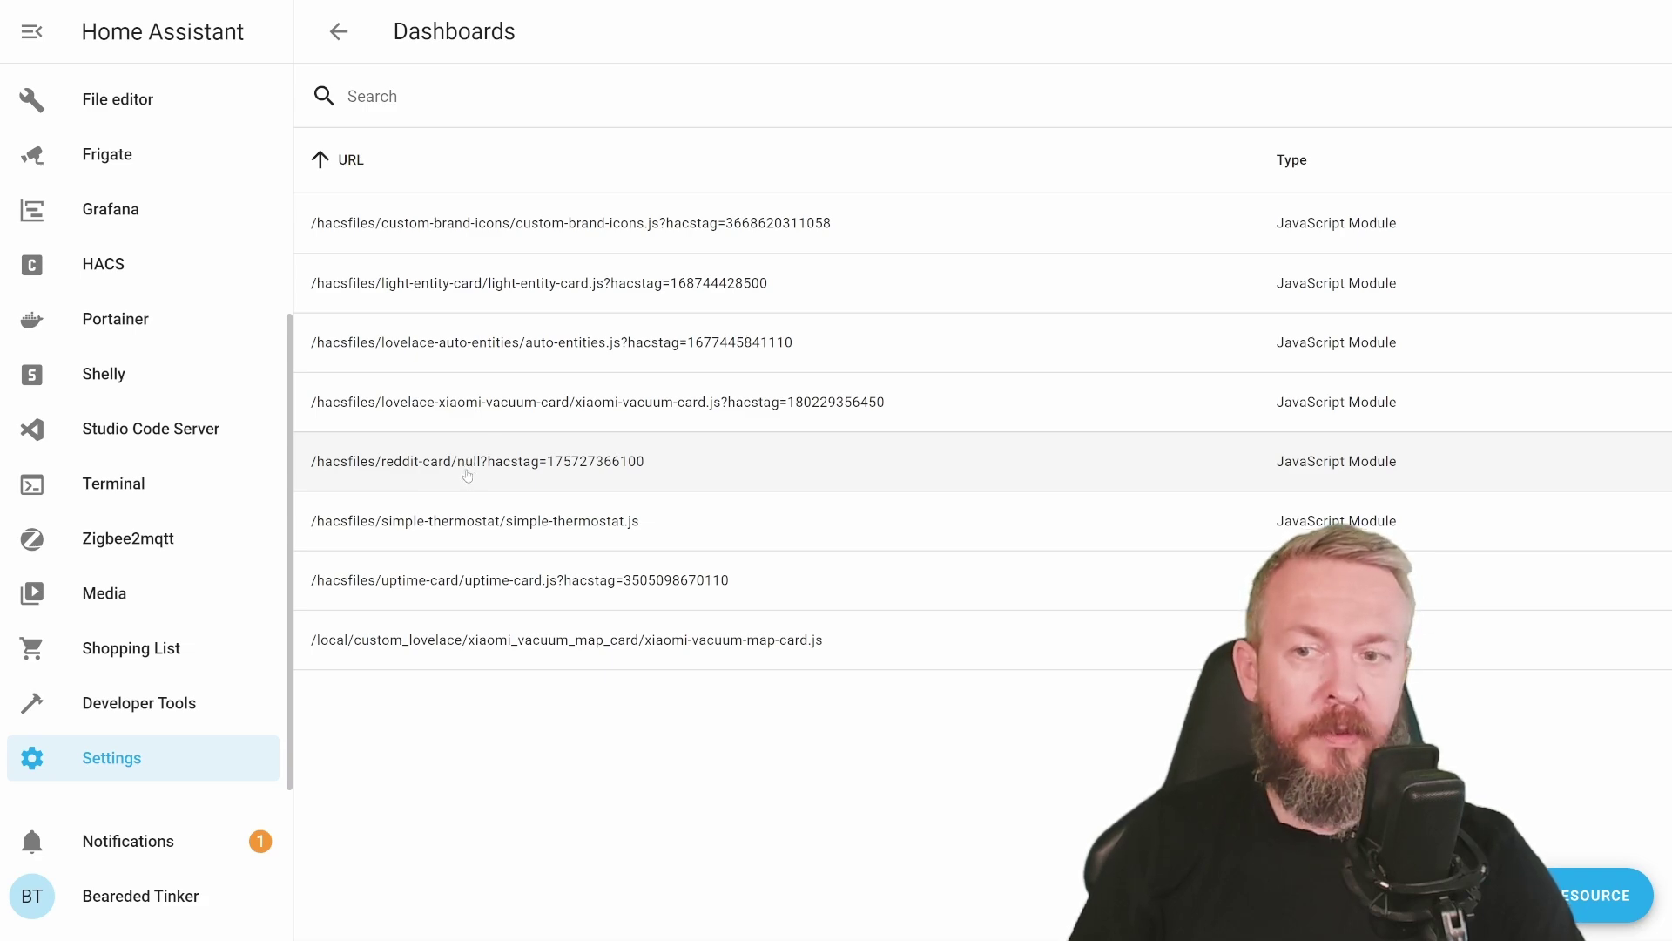
- Change the reddit-card resource URL from null to reddit-card.js and update it
{"action": "left_click", "coordinate": [467, 476]}
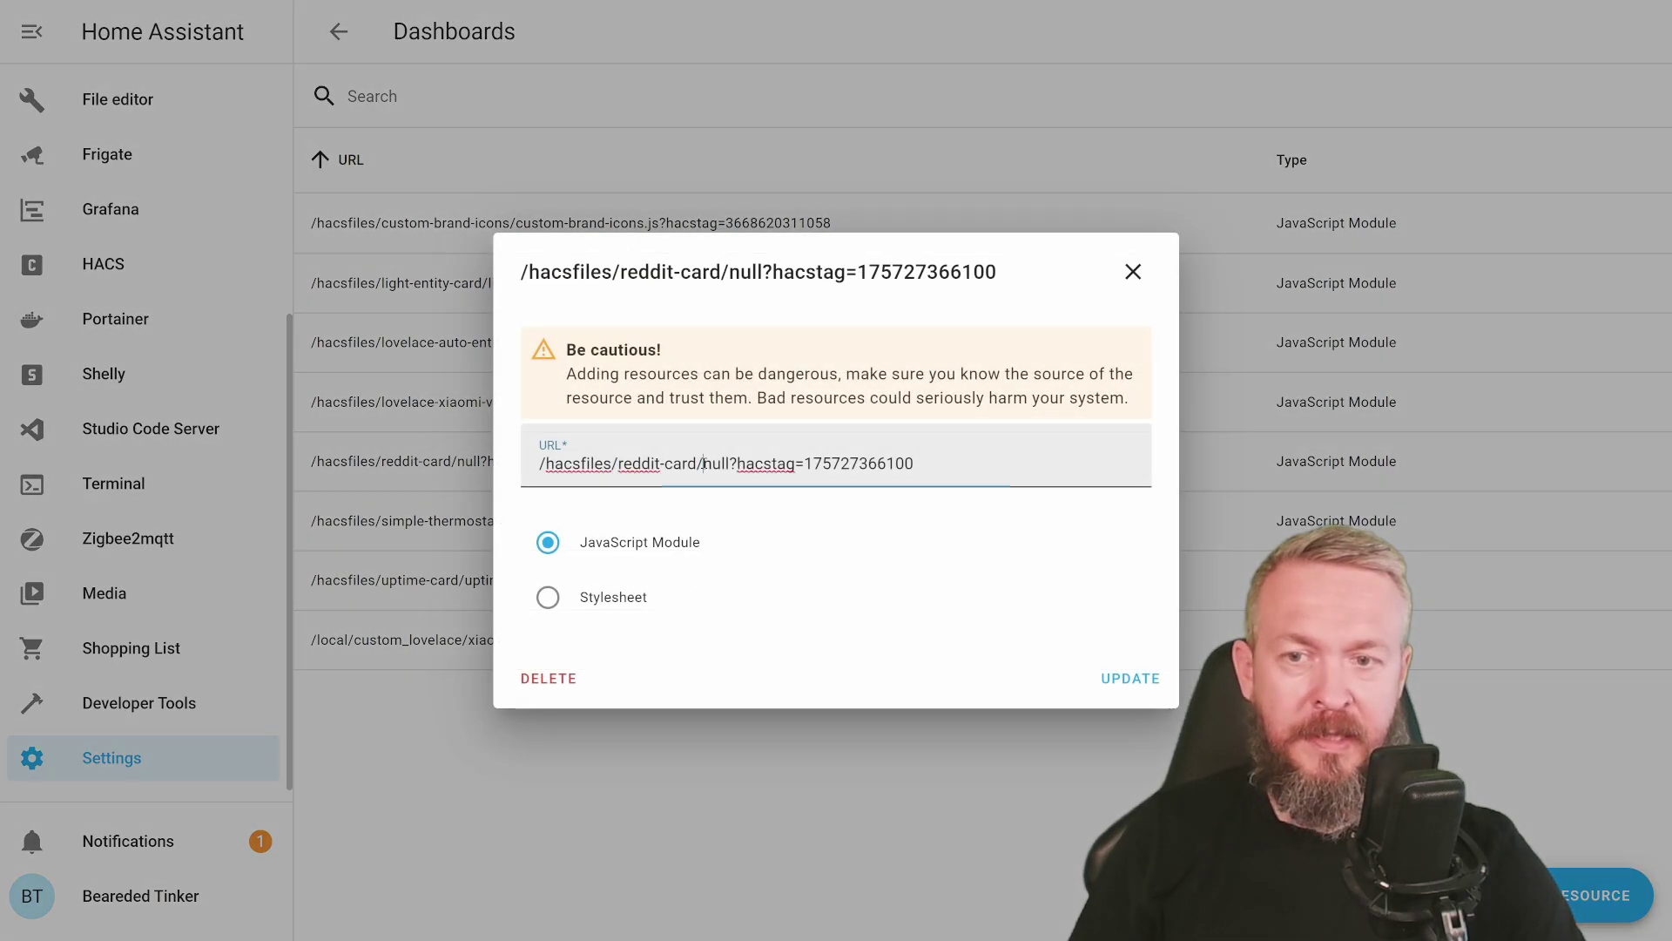
{"action": "left_click_drag", "start_coordinate": [704, 464], "coordinate": [728, 464]}
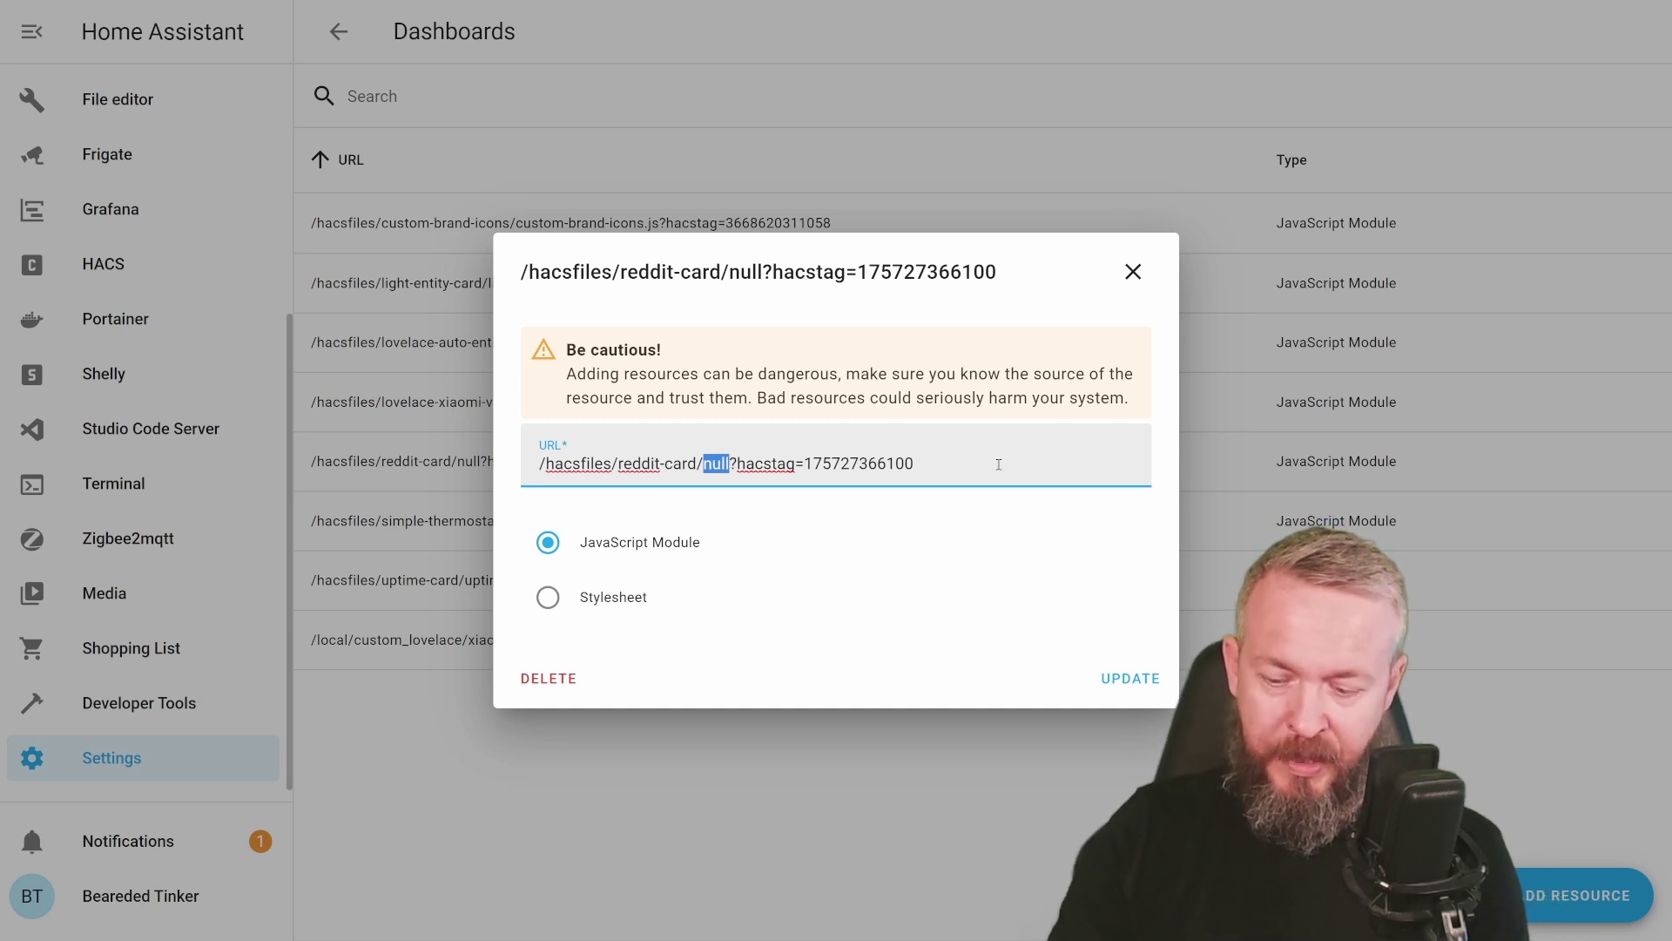
{"action": "type", "text": "reddit-"}
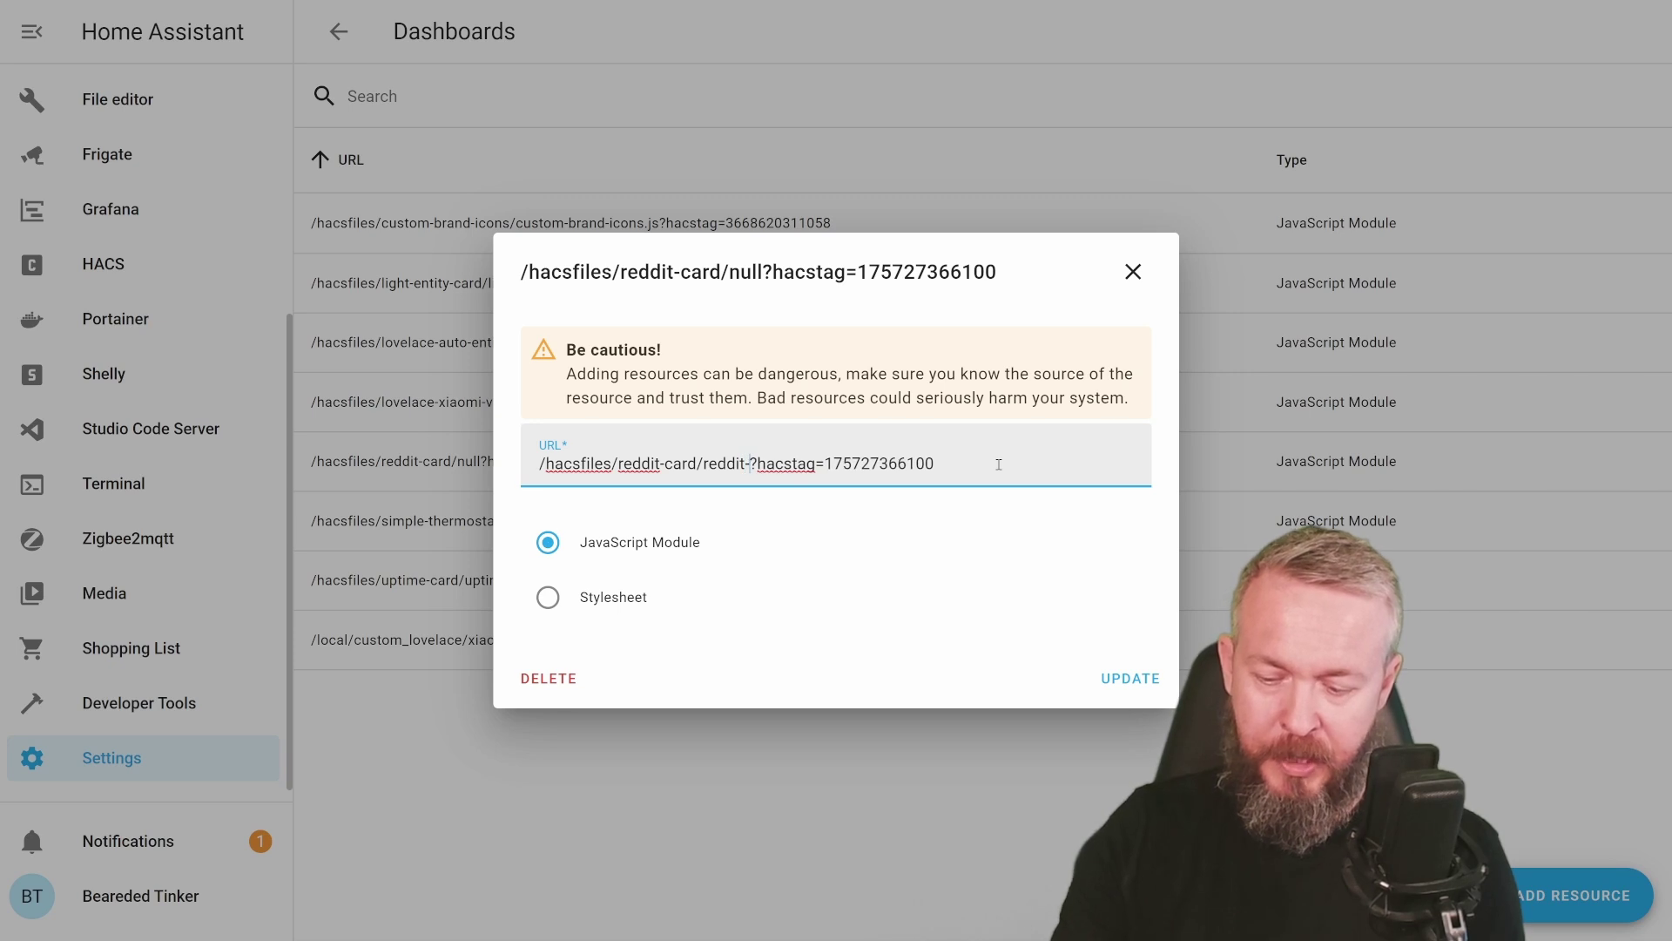
{"action": "type", "text": "card.js"}
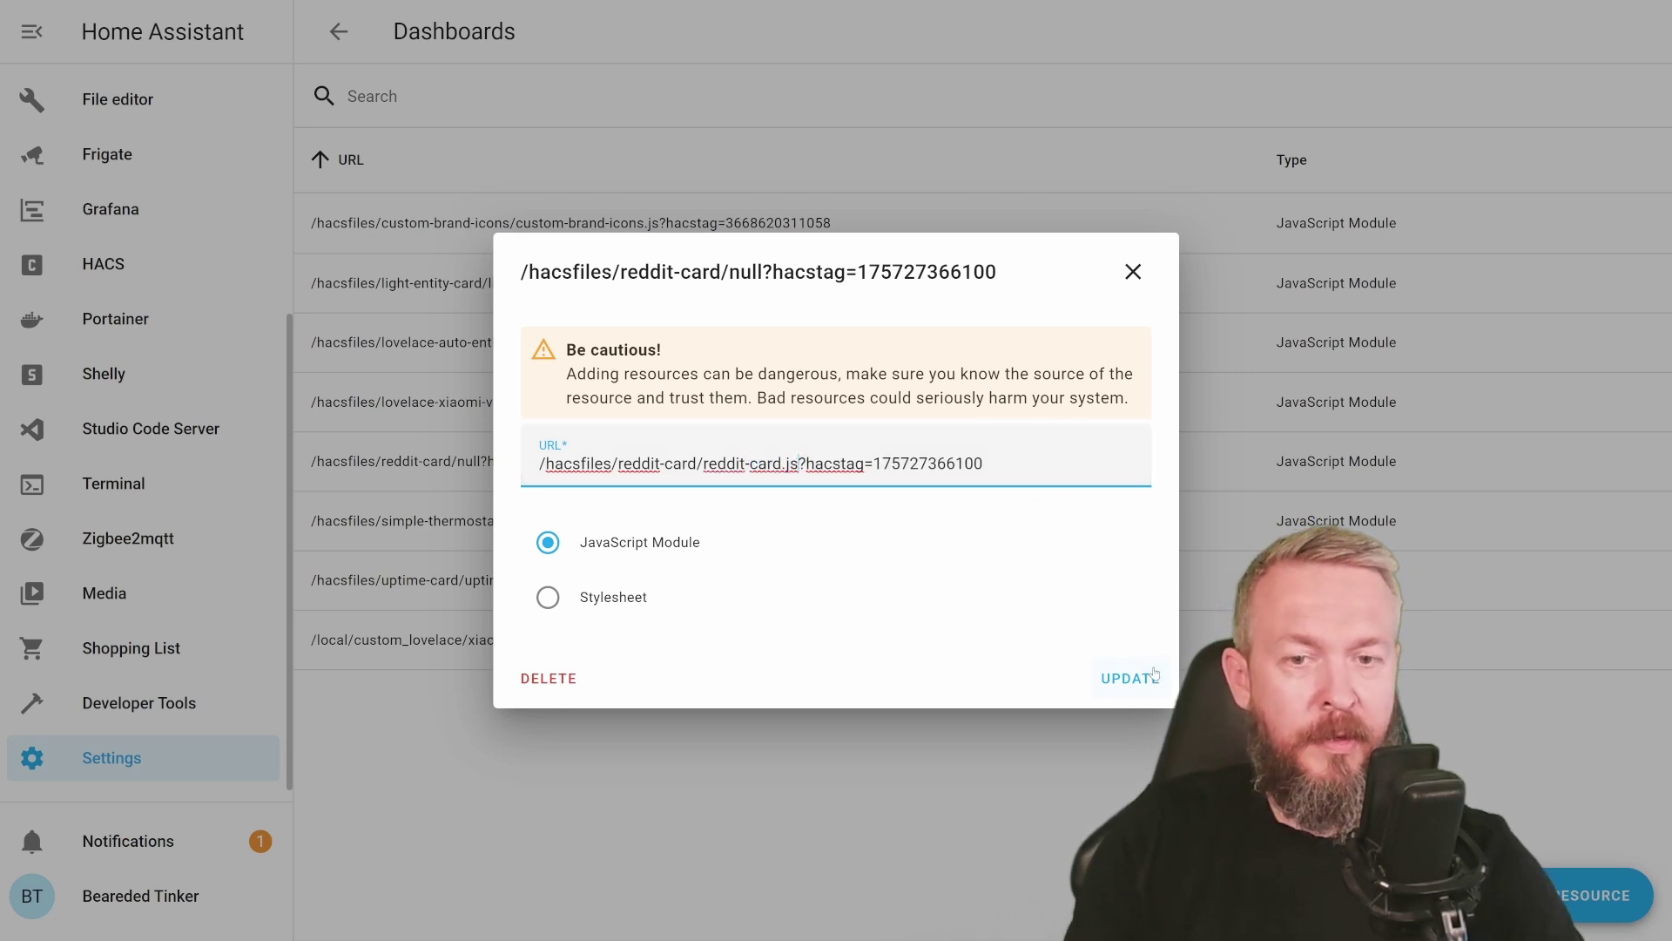
{"action": "left_click", "coordinate": [1130, 678]}
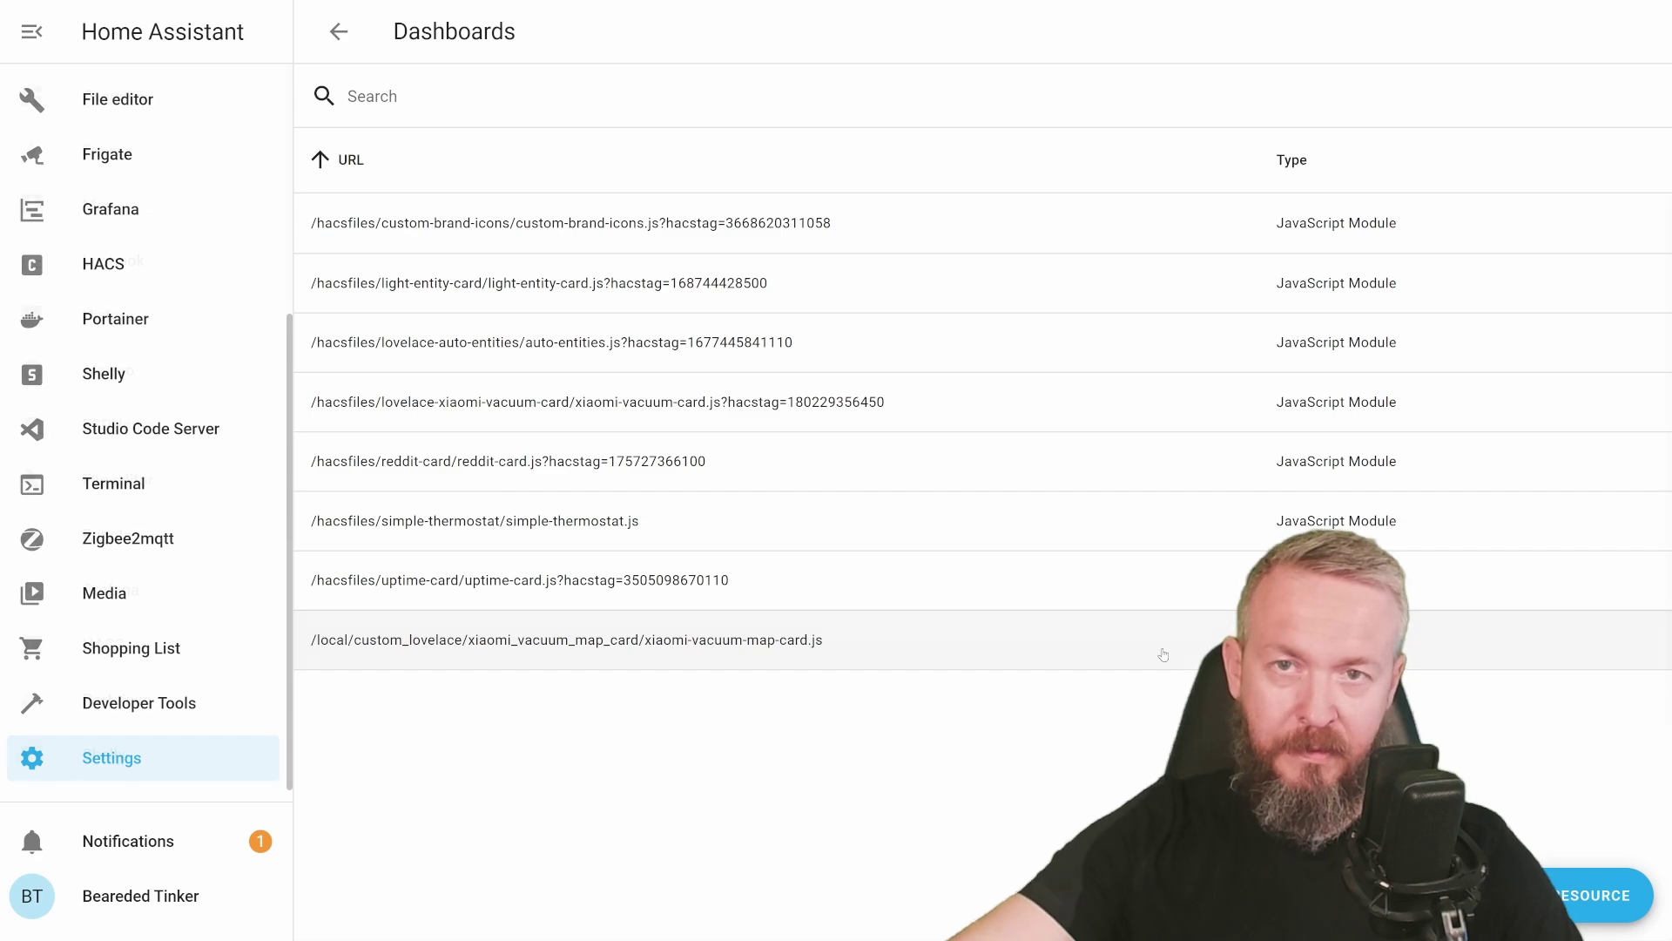
- Reload Home Assistant and open the TEST REDDIT view, where the Reddit card now shows posts
{"action": "key", "text": "F5"}
{"action": "left_click", "coordinate": [123, 96]}
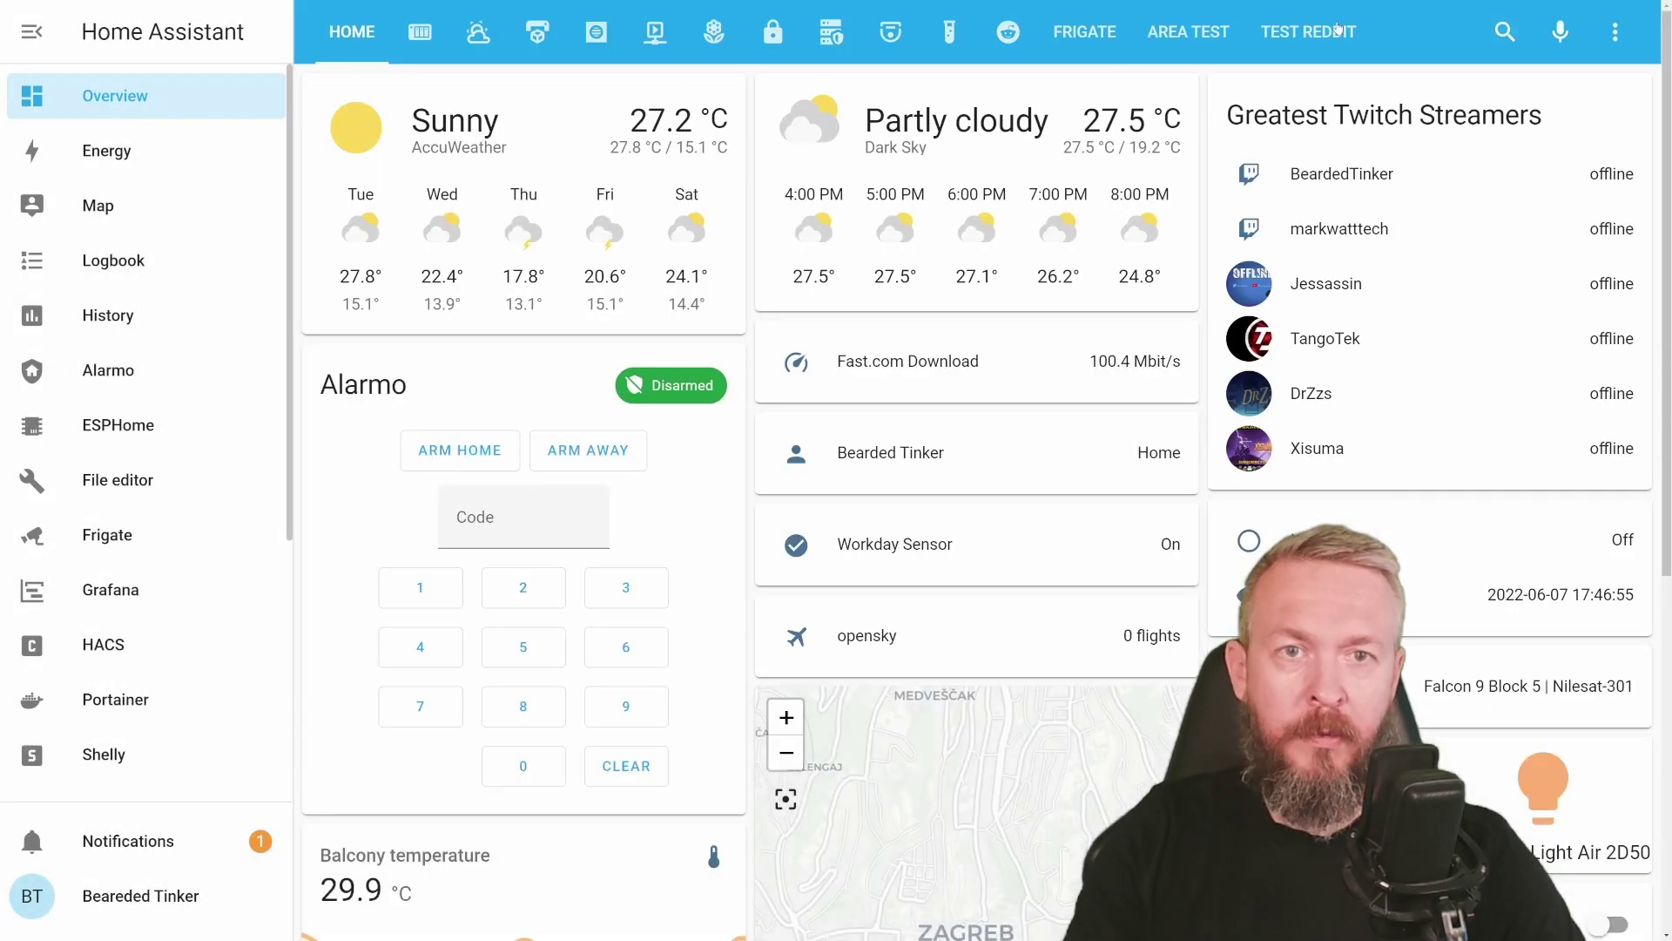
{"action": "left_click", "coordinate": [1321, 43]}
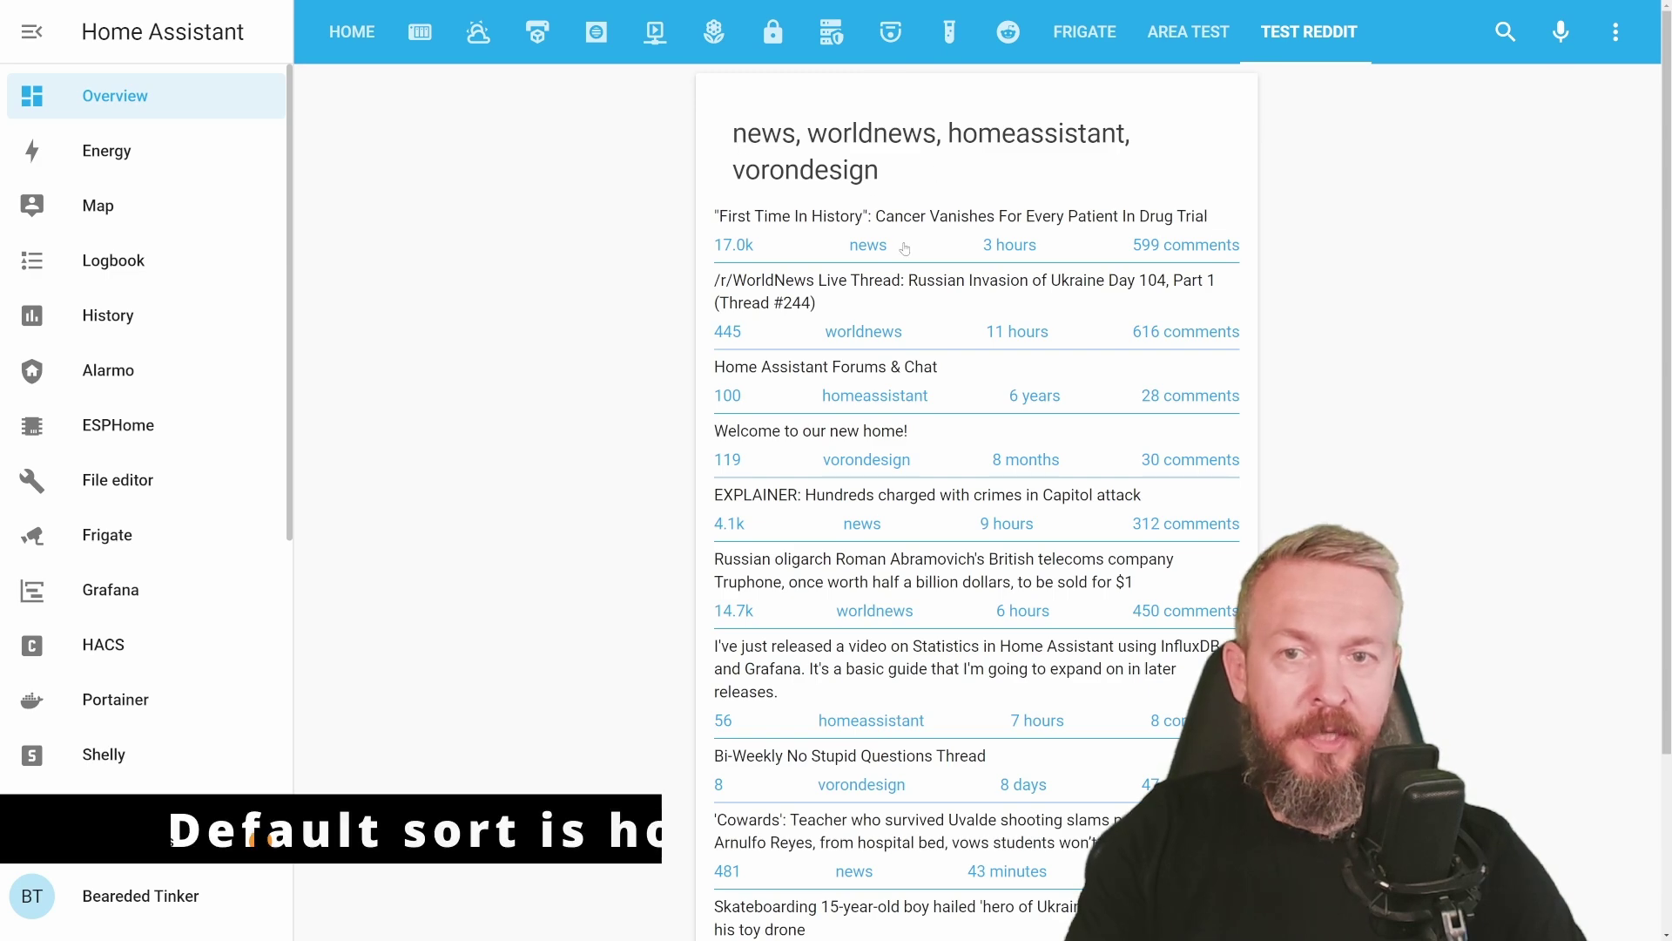
{"action": "scroll", "coordinate": [942, 232], "scroll_direction": "down", "scroll_amount": 3}
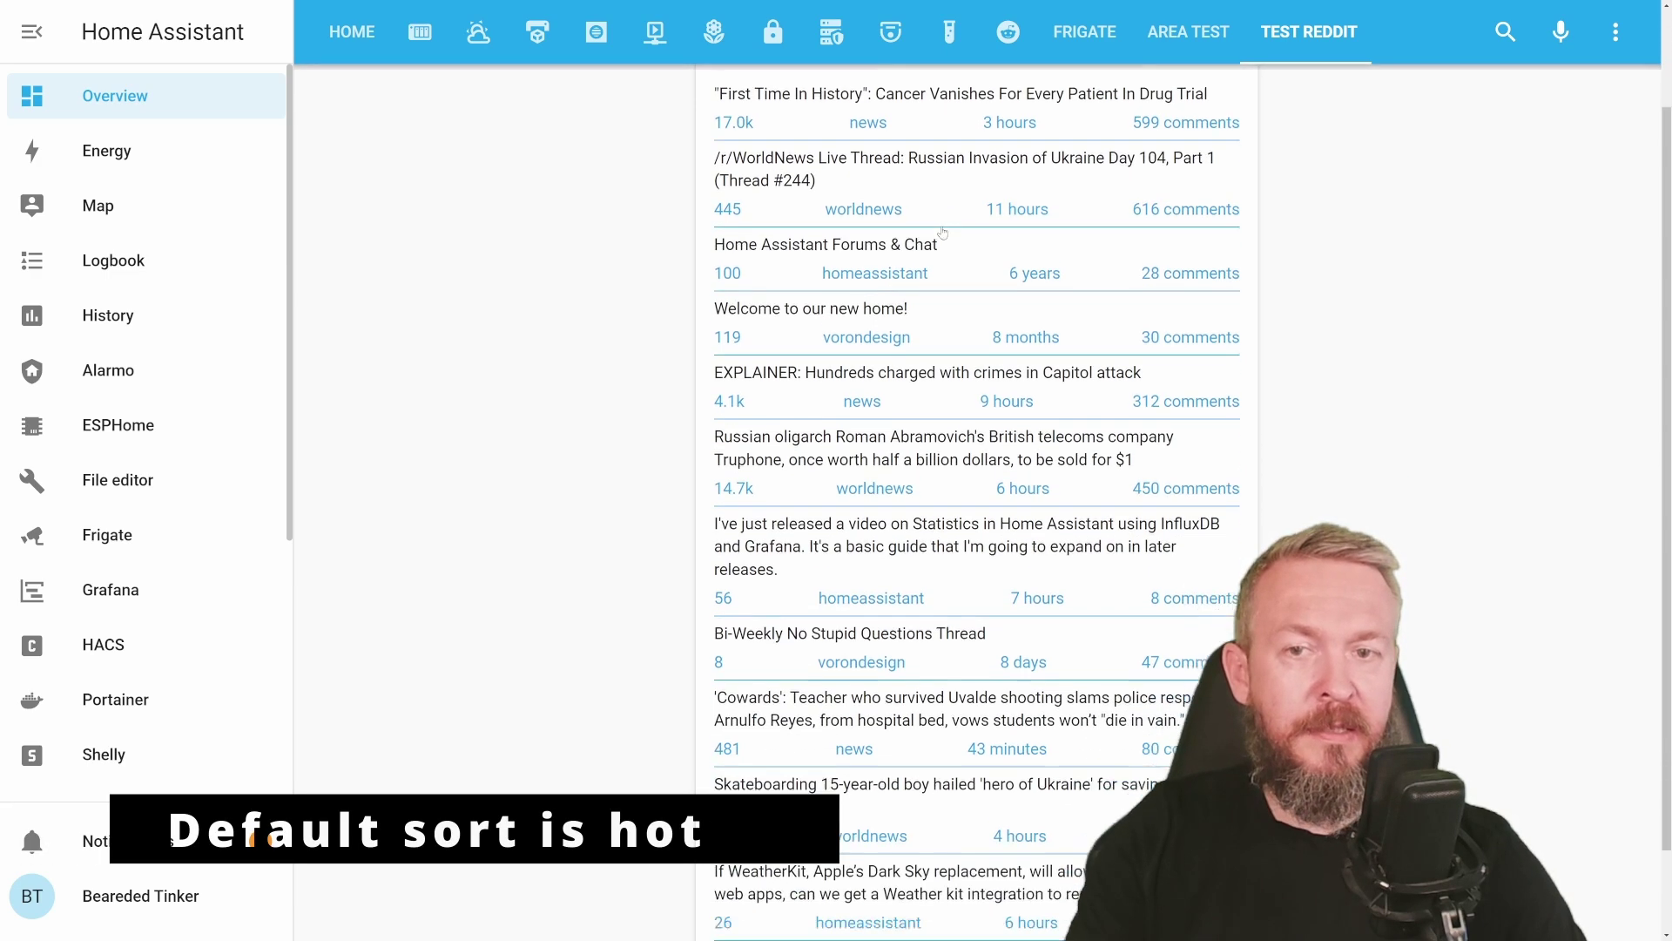
{"action": "scroll", "coordinate": [1056, 332], "scroll_direction": "up", "scroll_amount": 3}
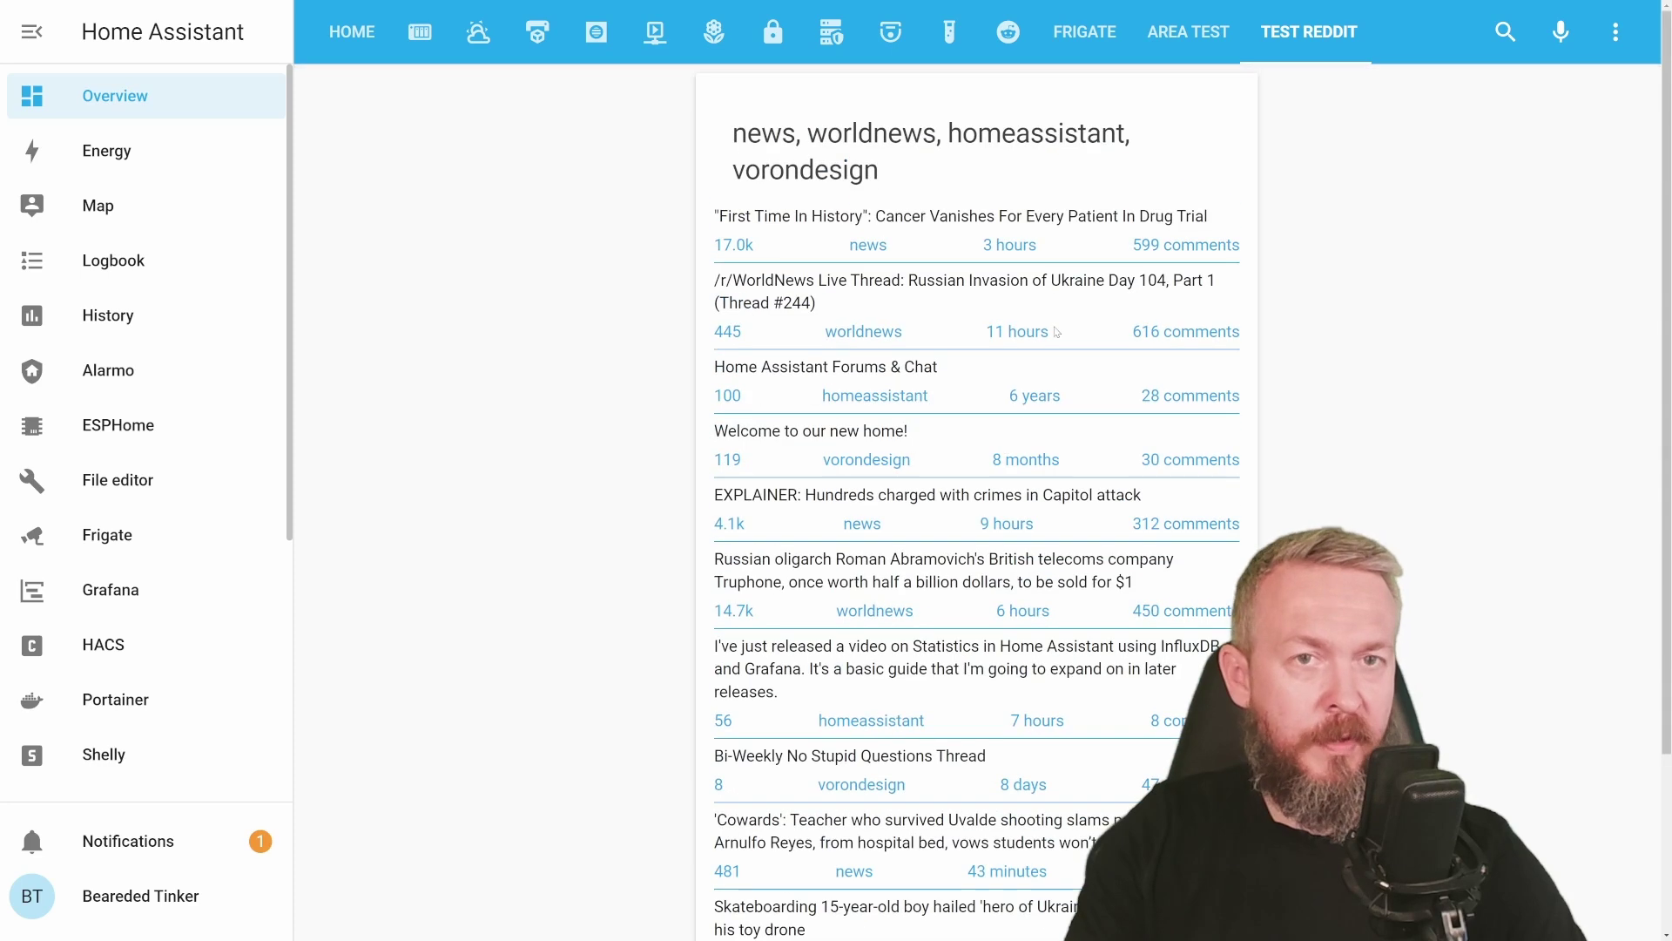
- Put the dashboard into edit mode from its three-dot menu
{"action": "left_click", "coordinate": [1615, 31]}
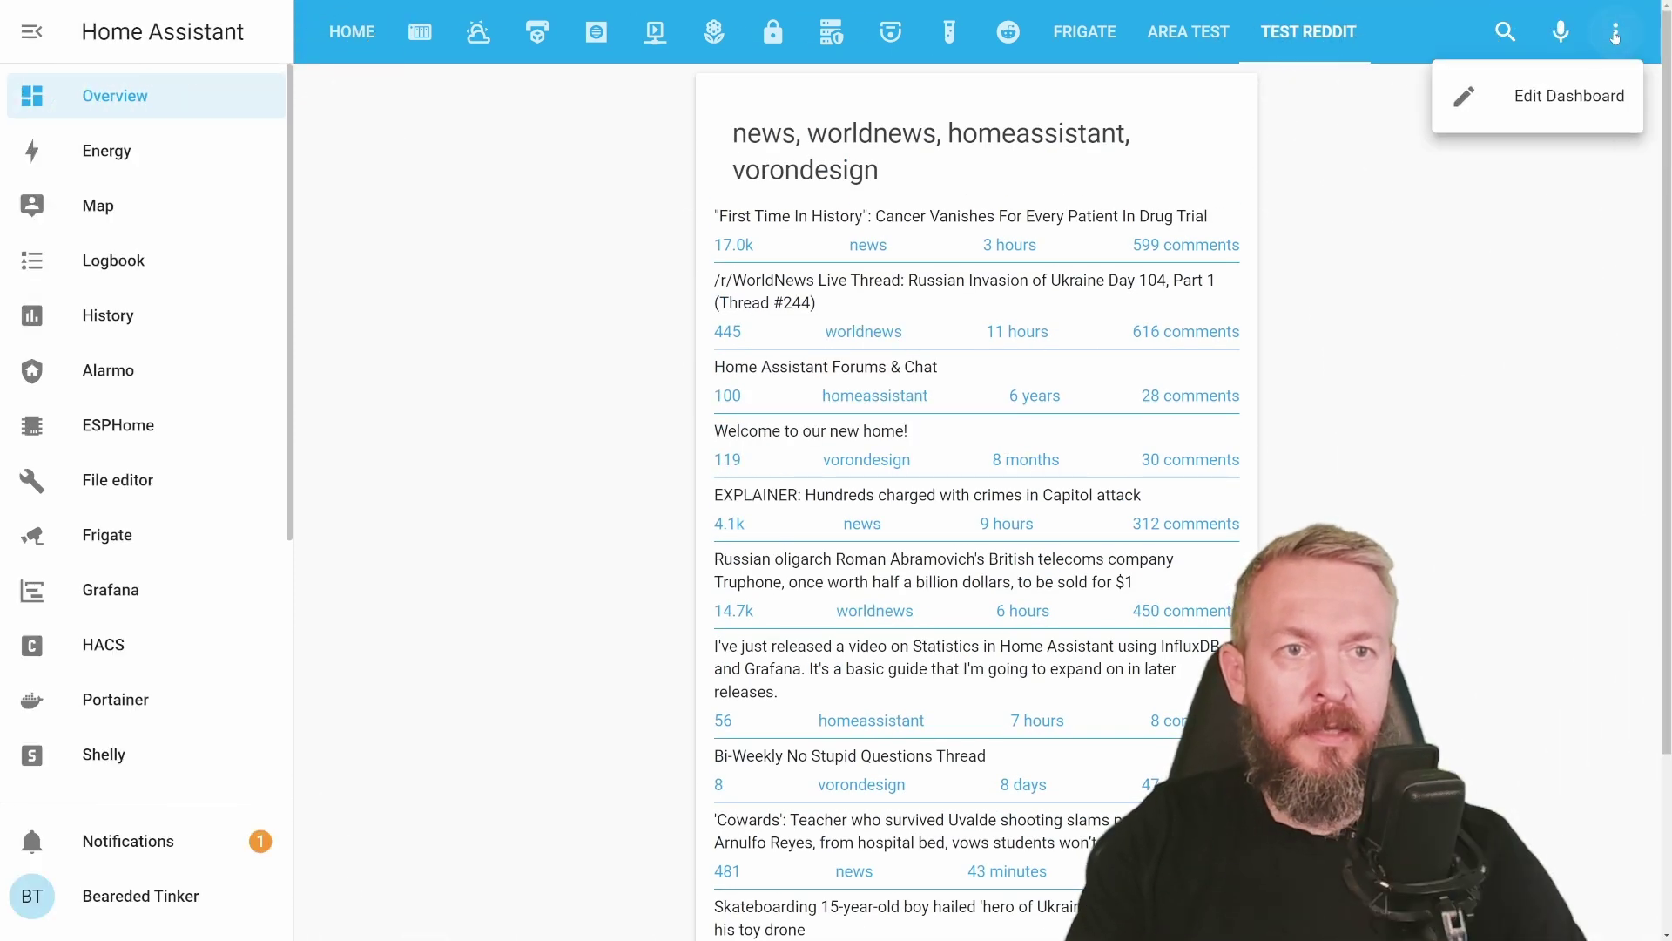
{"action": "left_click", "coordinate": [1592, 96]}
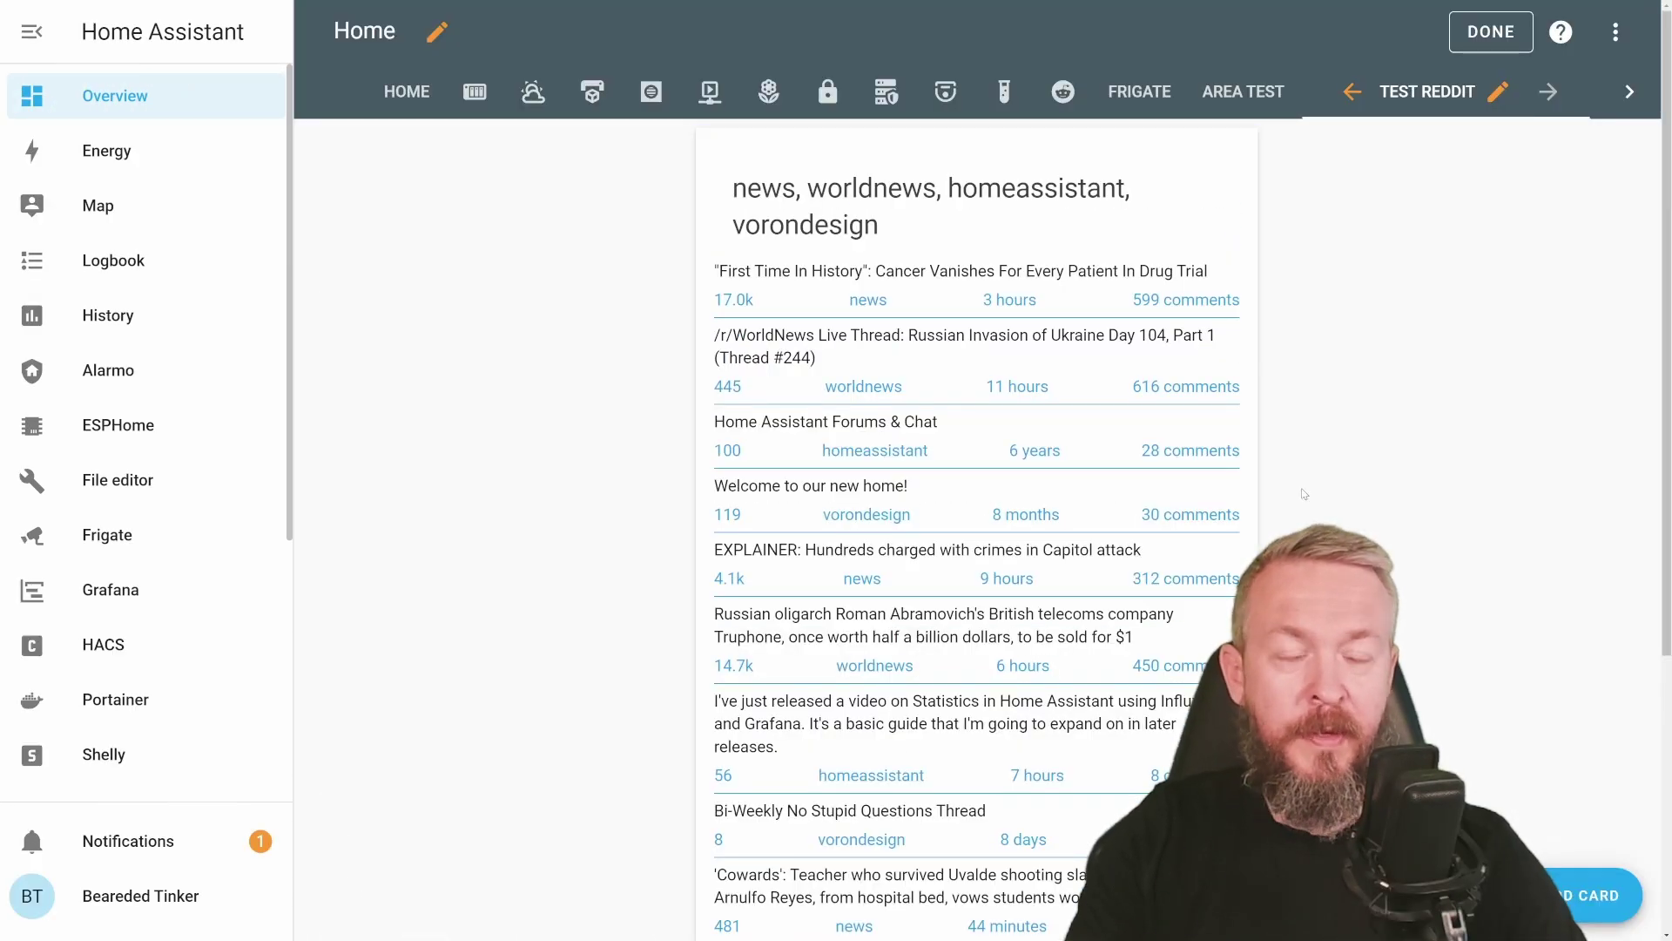
{"action": "scroll", "coordinate": [1089, 657], "scroll_direction": "down", "scroll_amount": 5}
- In the Reddit card's YAML, change max from 3 to 10 and add new_tab: true
{"action": "left_click", "coordinate": [750, 843]}
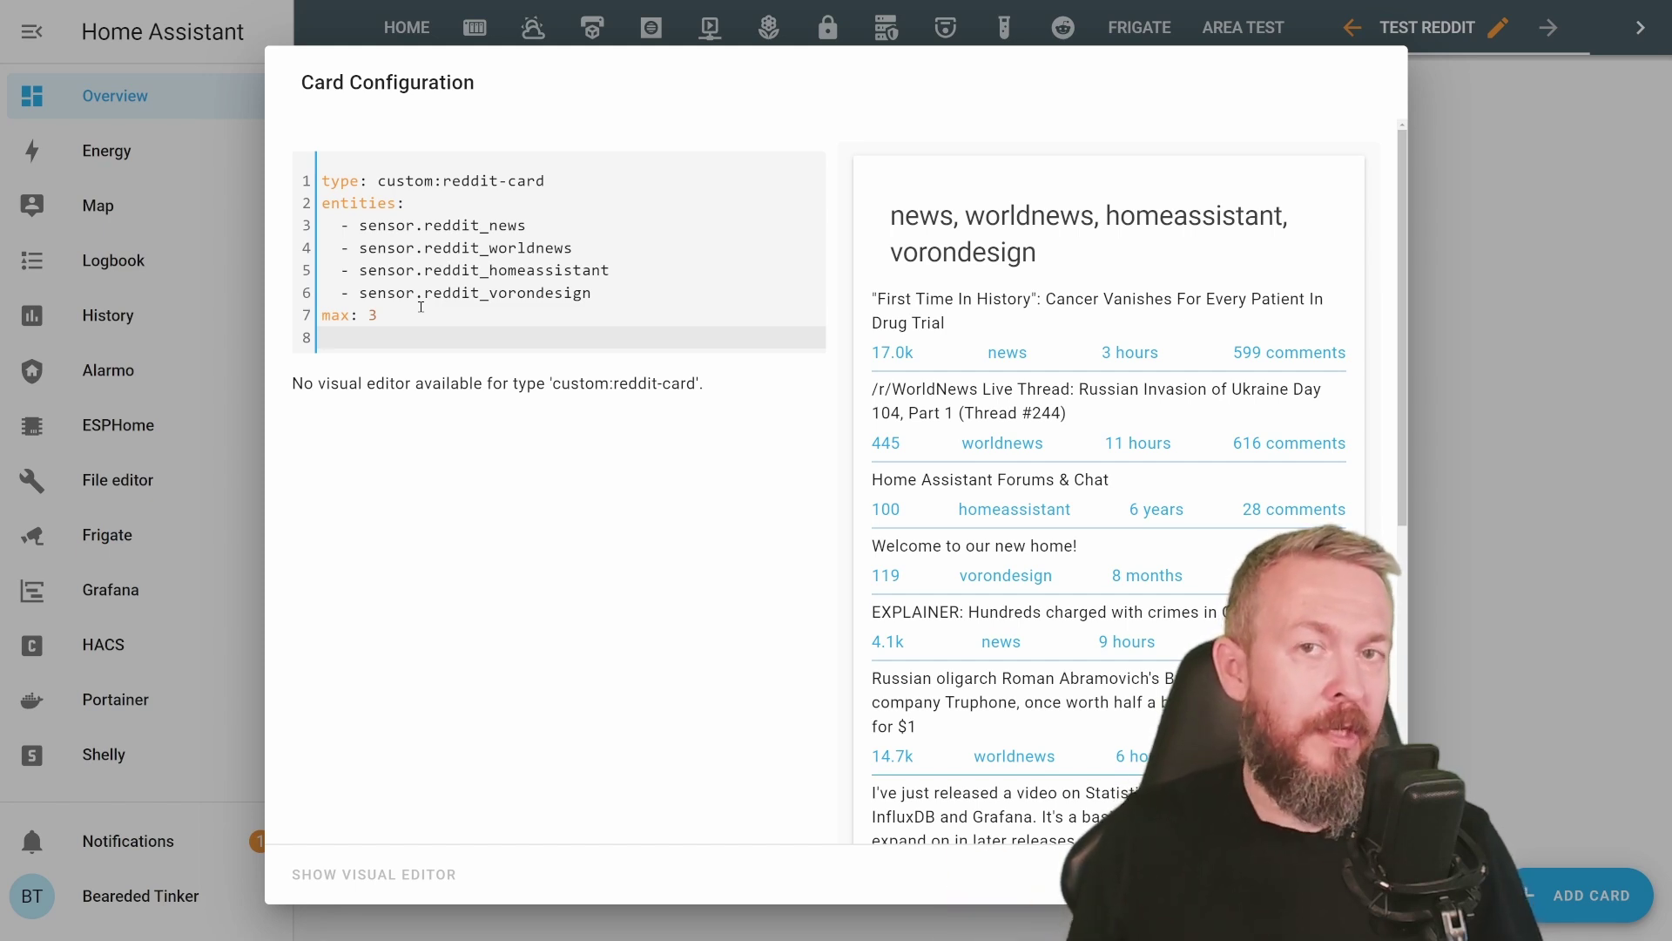
{"action": "left_click", "coordinate": [420, 306]}
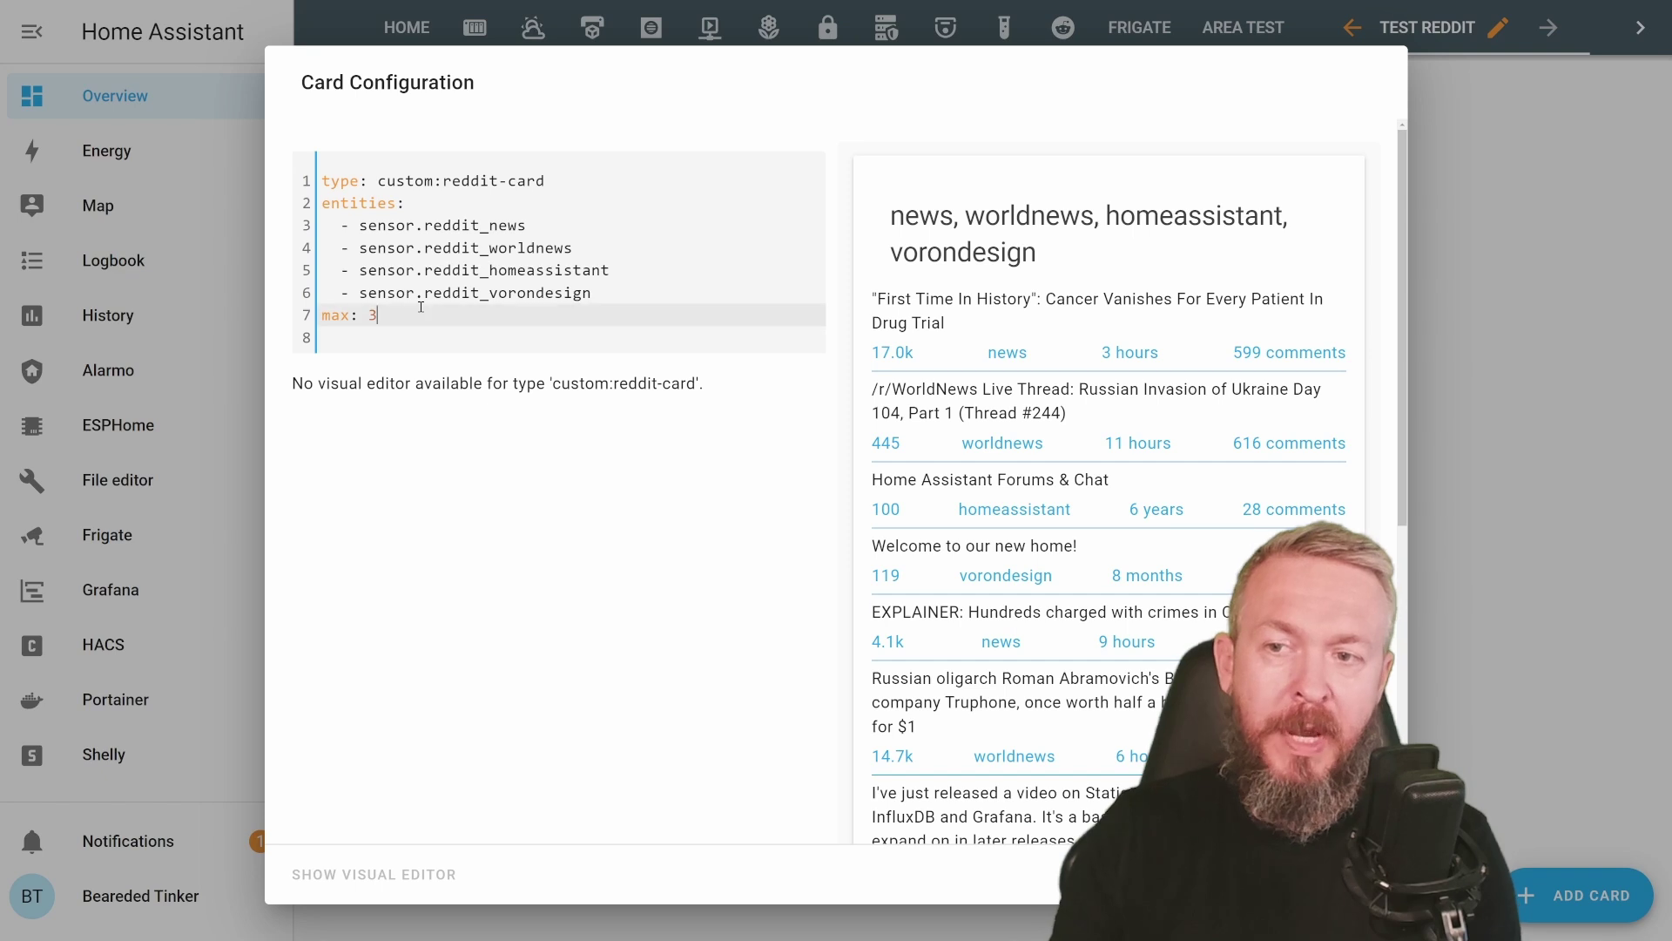
{"action": "key", "text": "BackSpace"}
{"action": "type", "text": "5"}
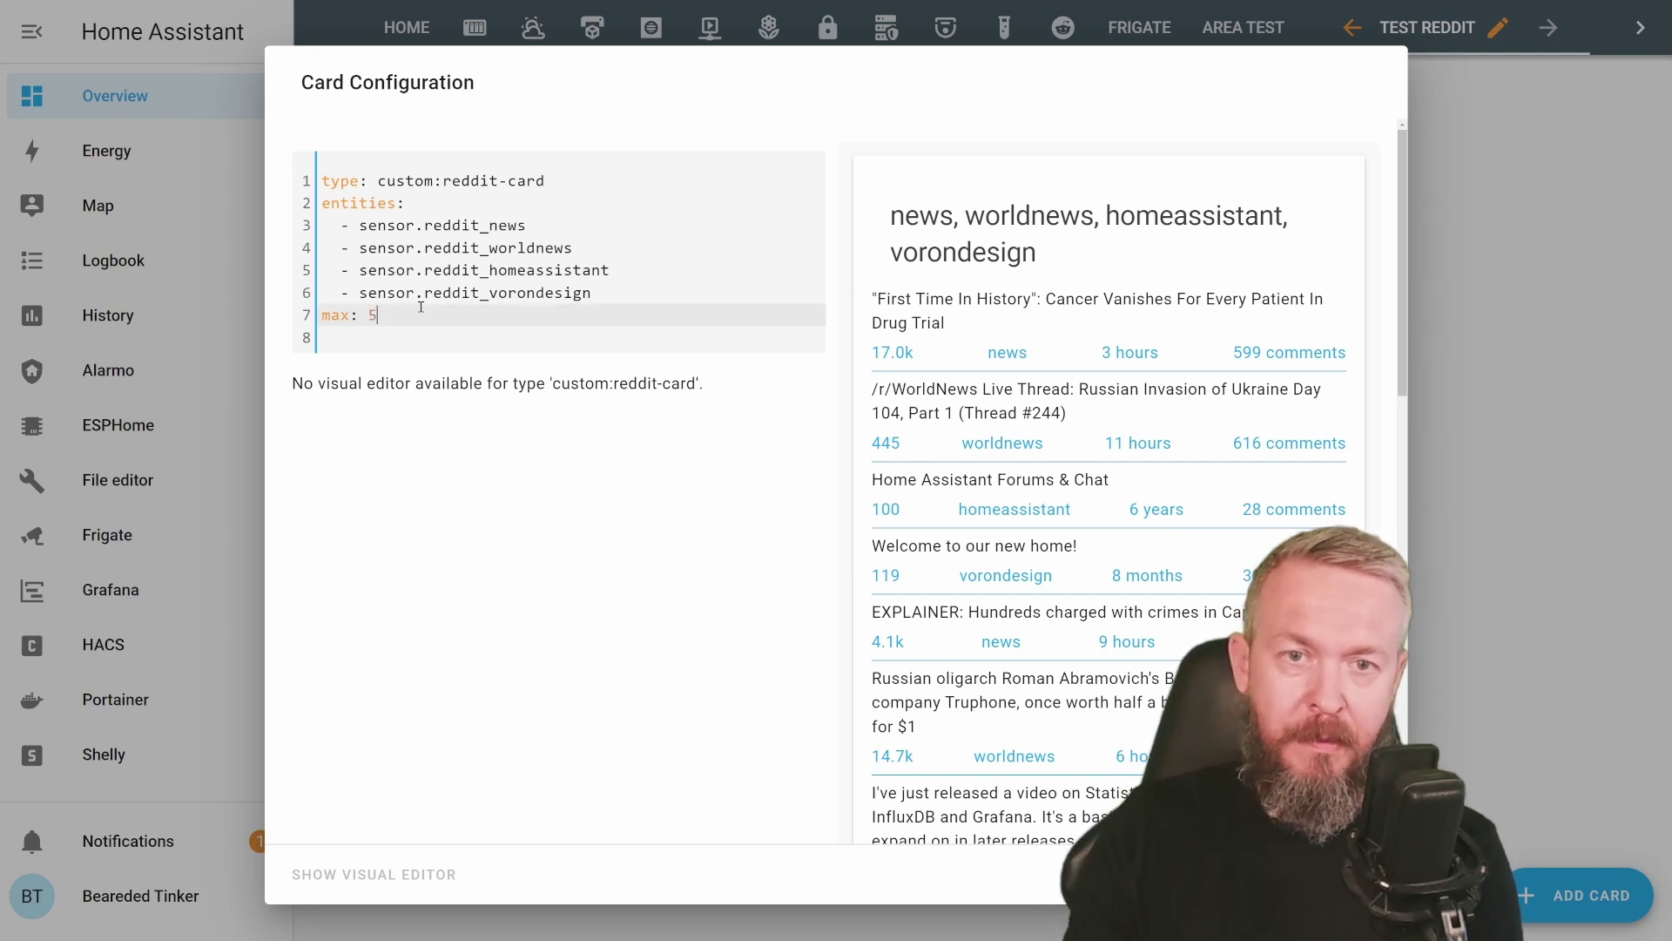
{"action": "key", "text": "BackSpace"}
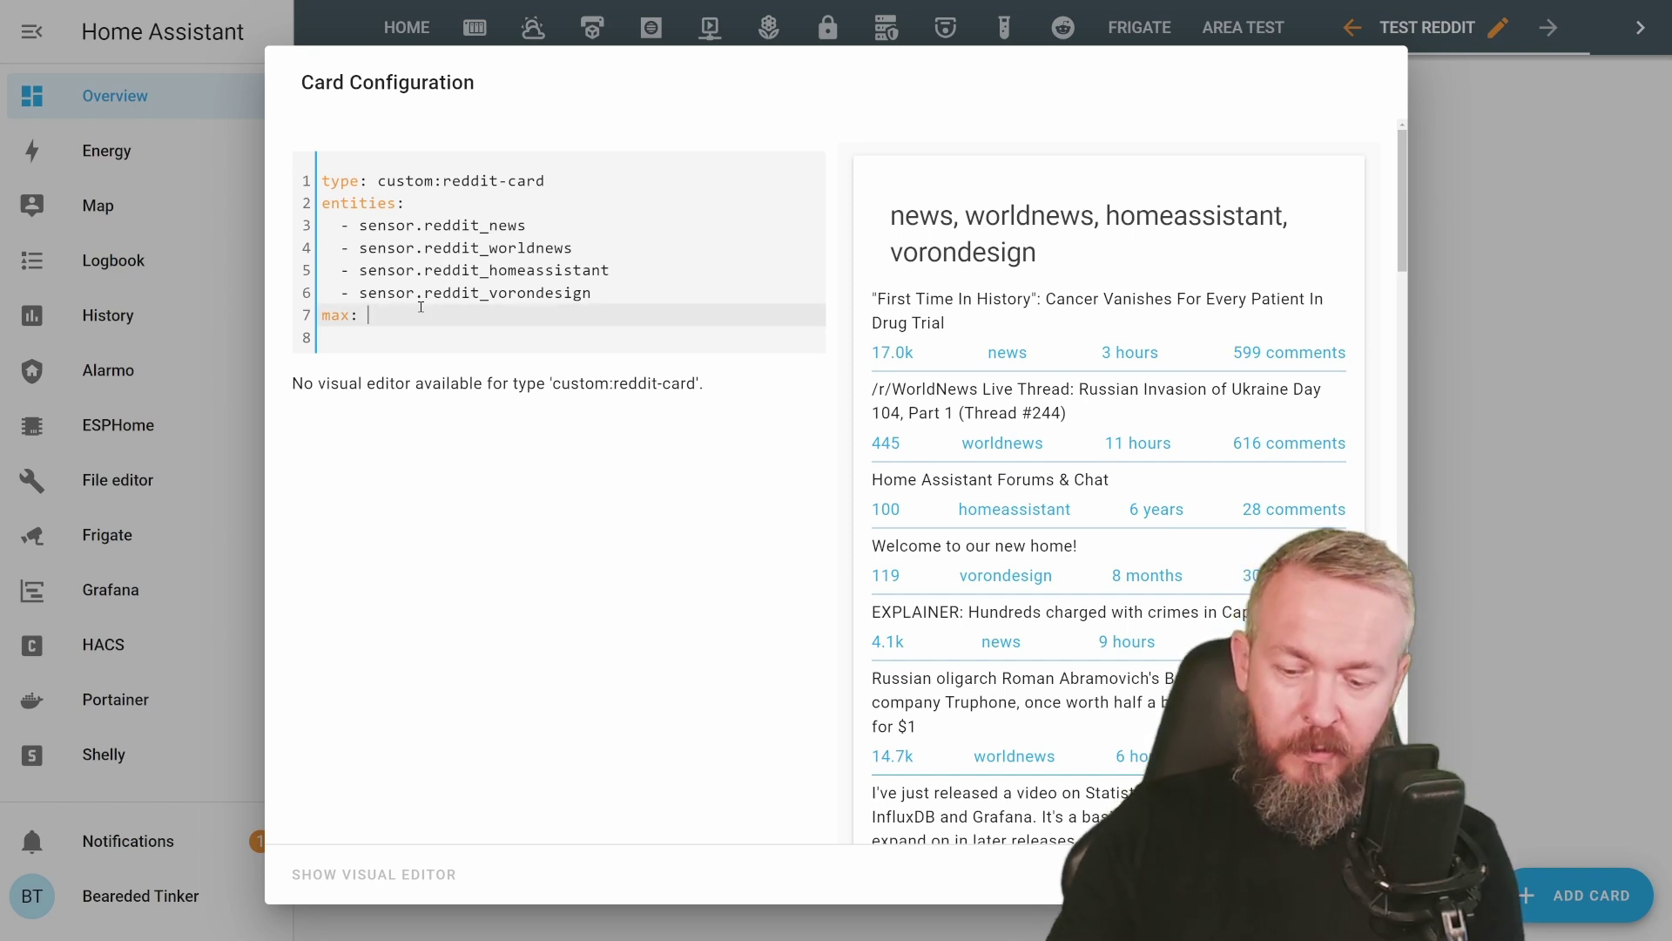
{"action": "type", "text": "10"}
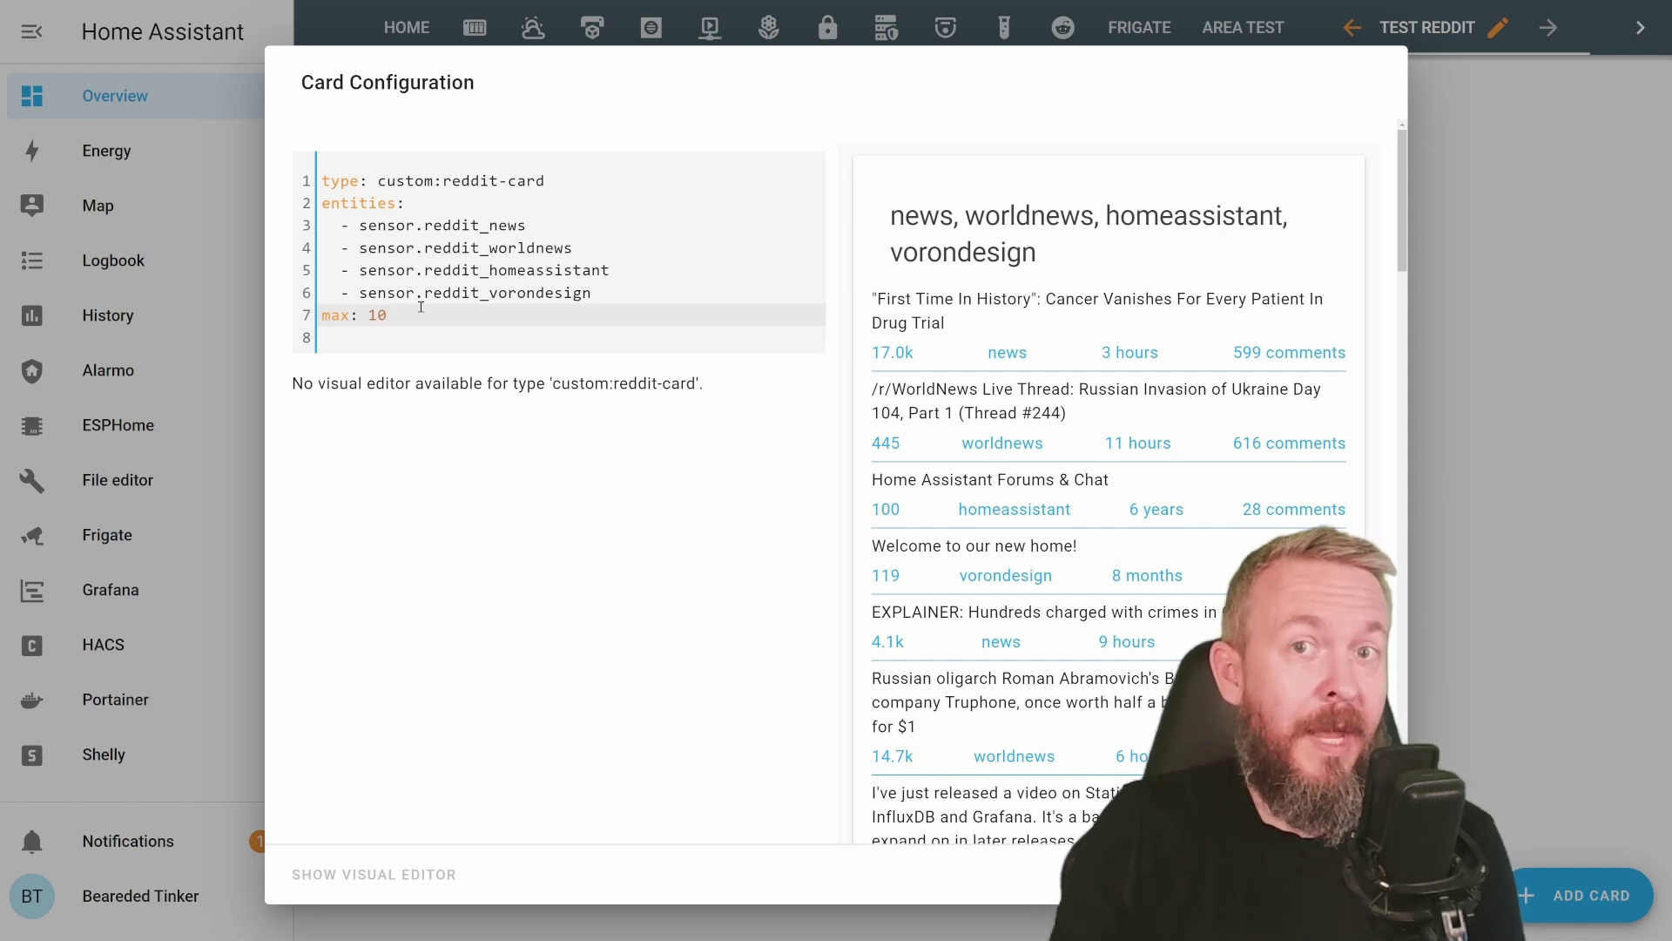
{"action": "key", "text": "Return"}
{"action": "type", "text": "new"}
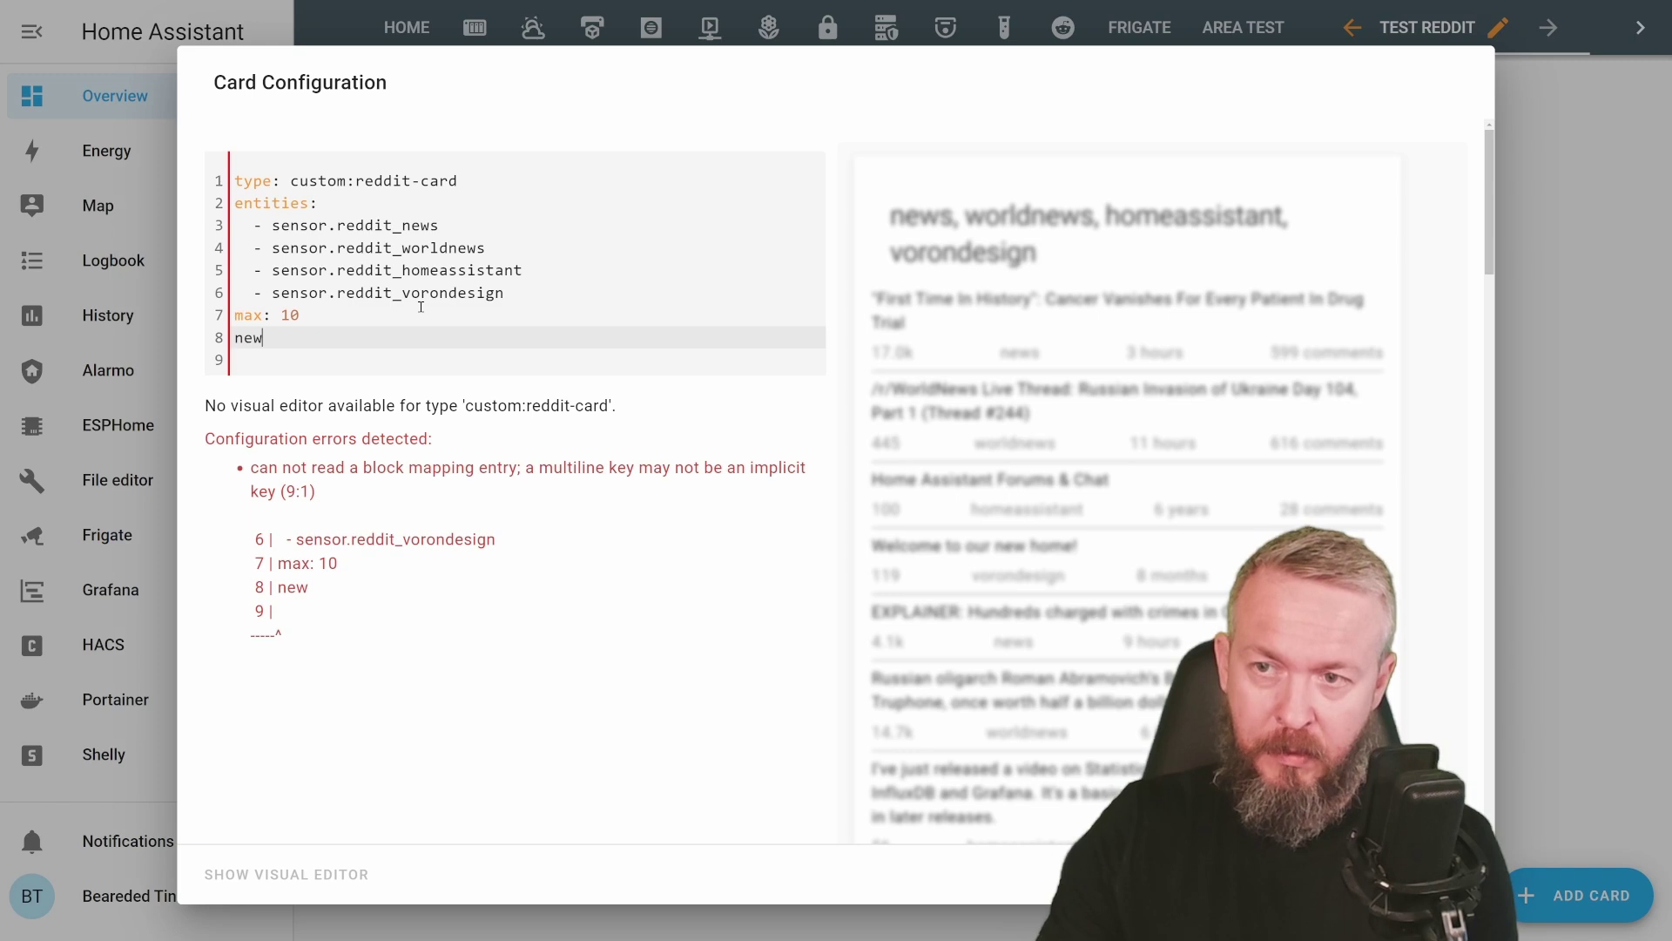
{"action": "type", "text": "_ta"}
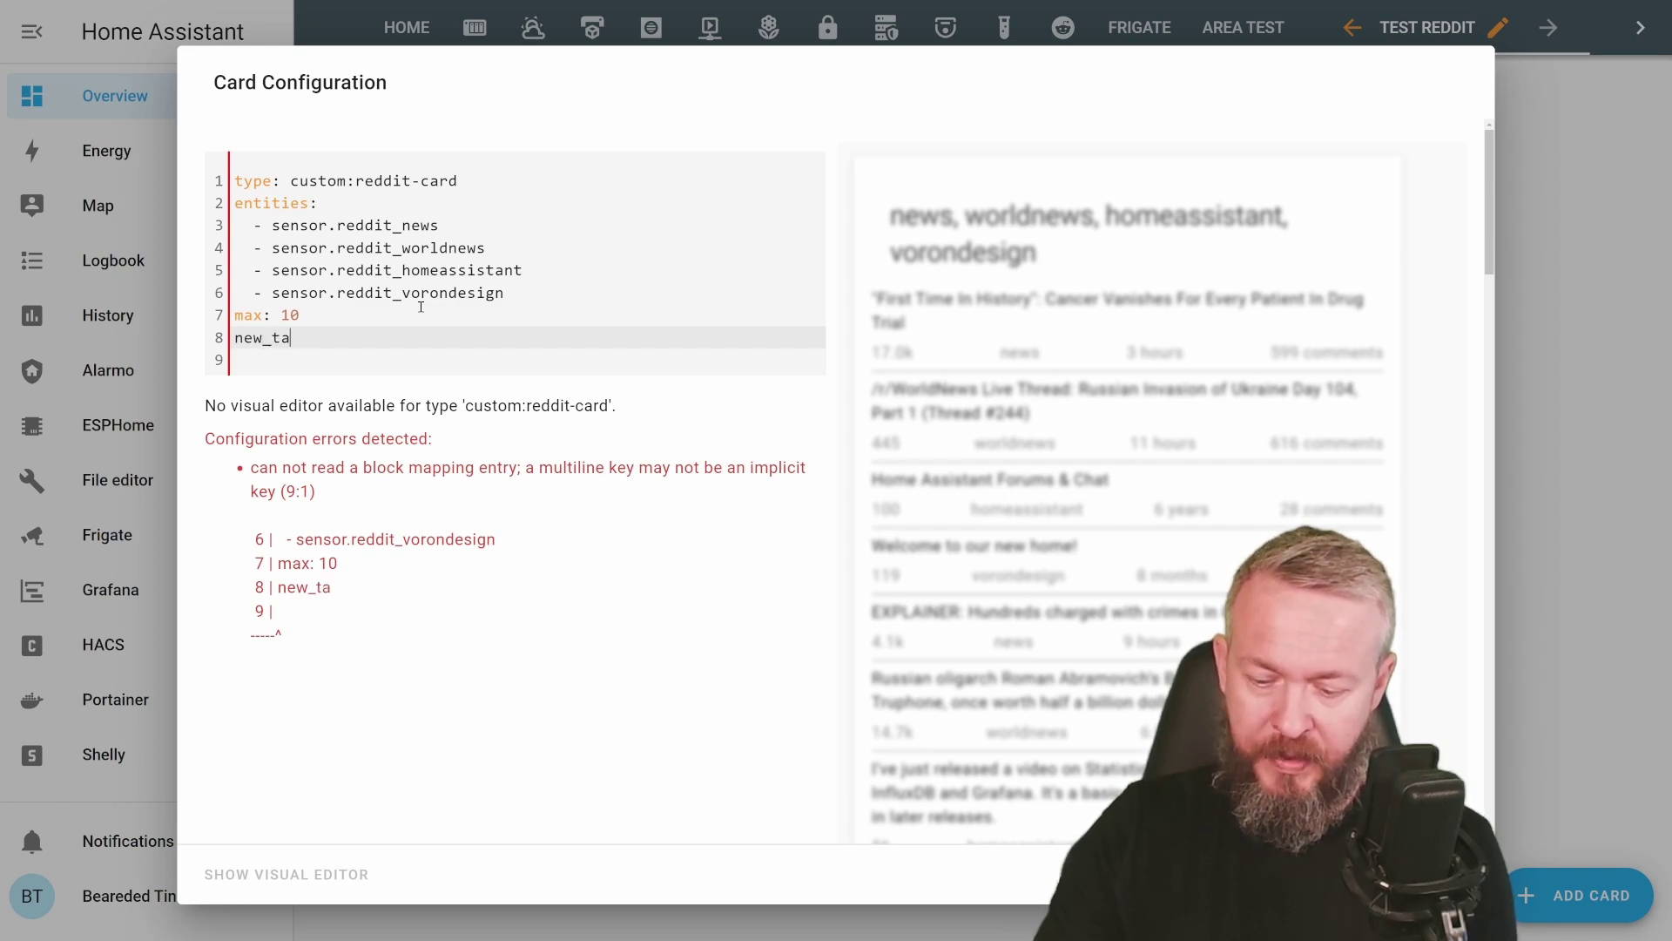
{"action": "type", "text": "b: true"}
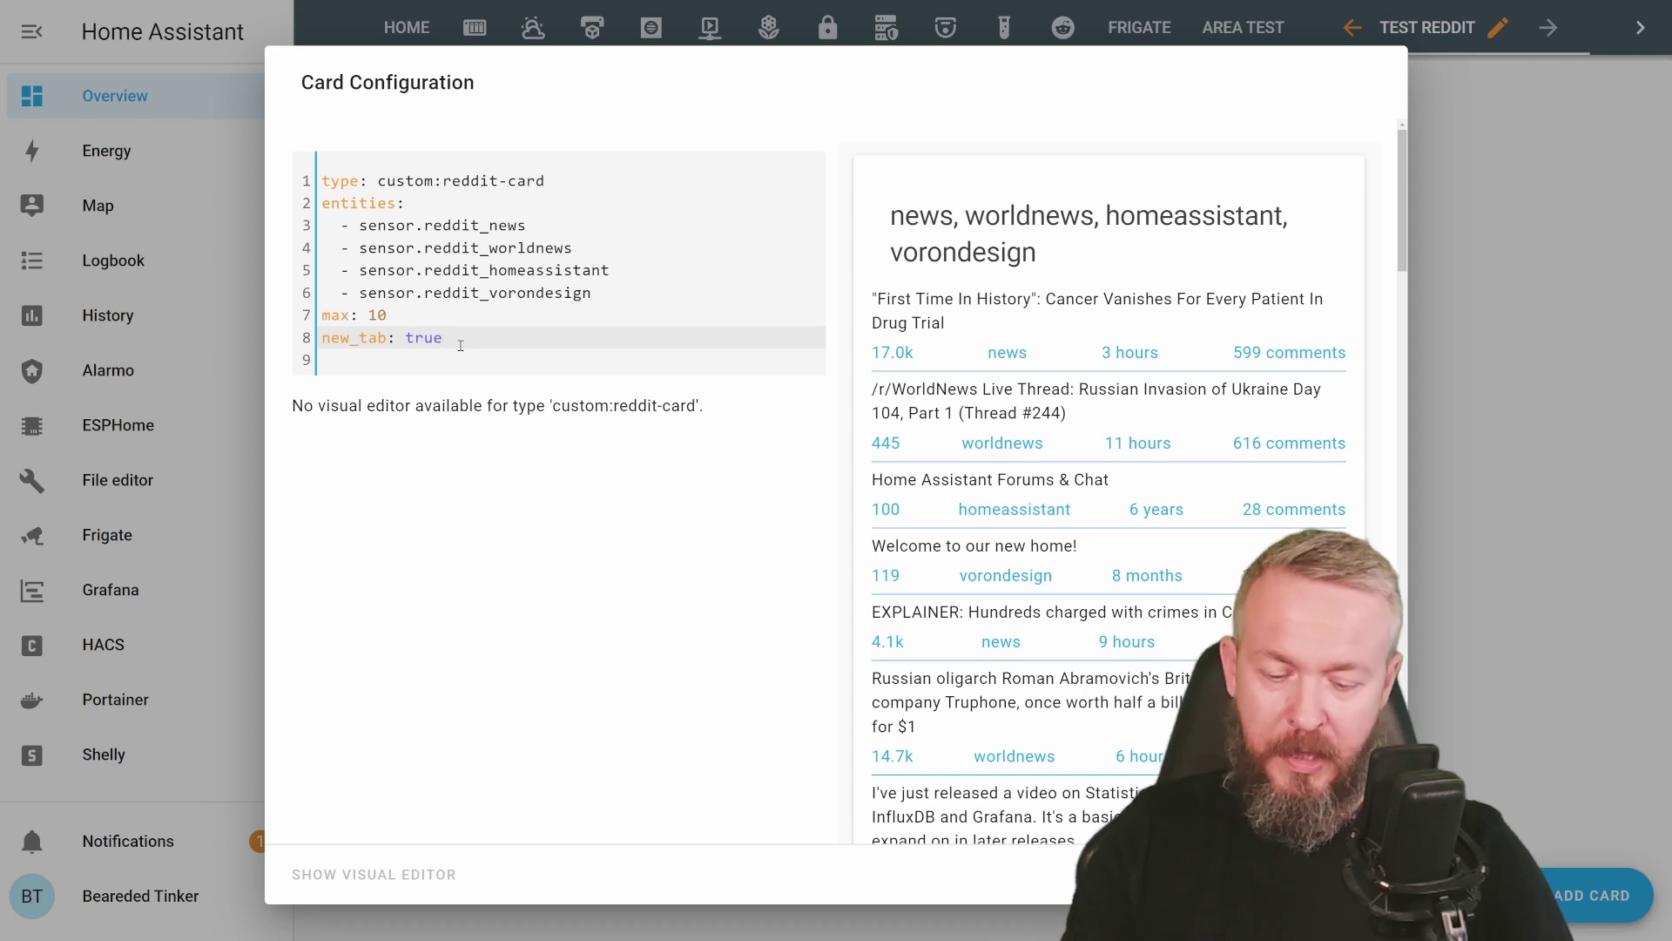
- Remove the trial custom header line so the default header stays, and save the card
{"action": "key", "text": "Return"}
{"action": "type", "text": "header: "}
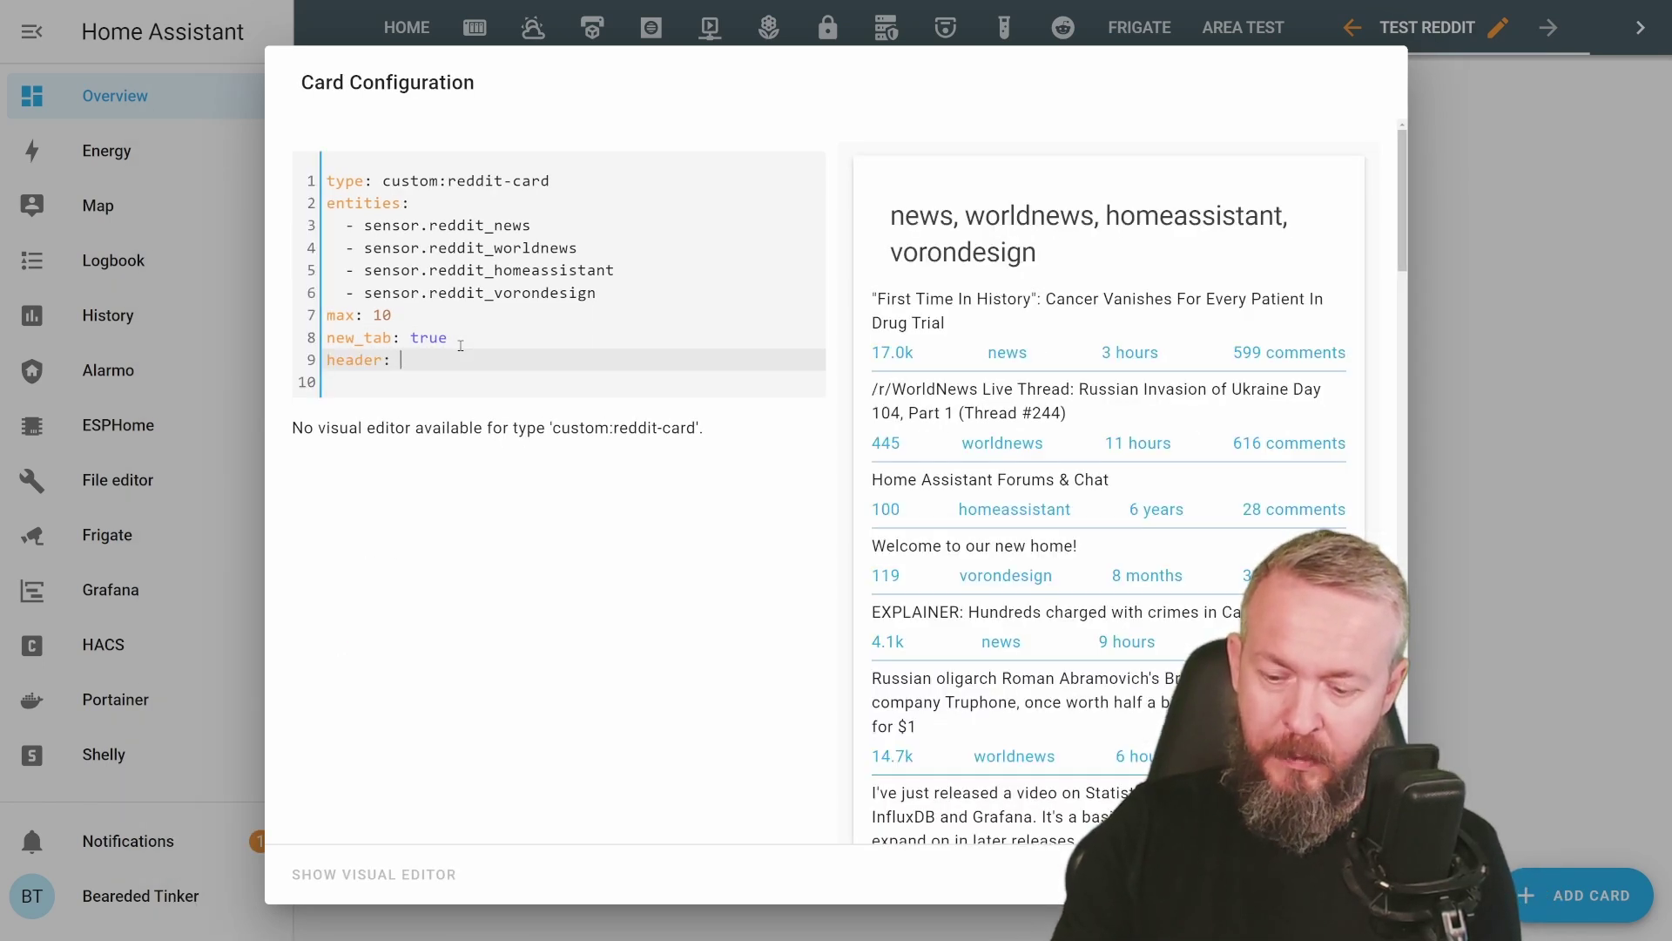
{"action": "type", "text": "false"}
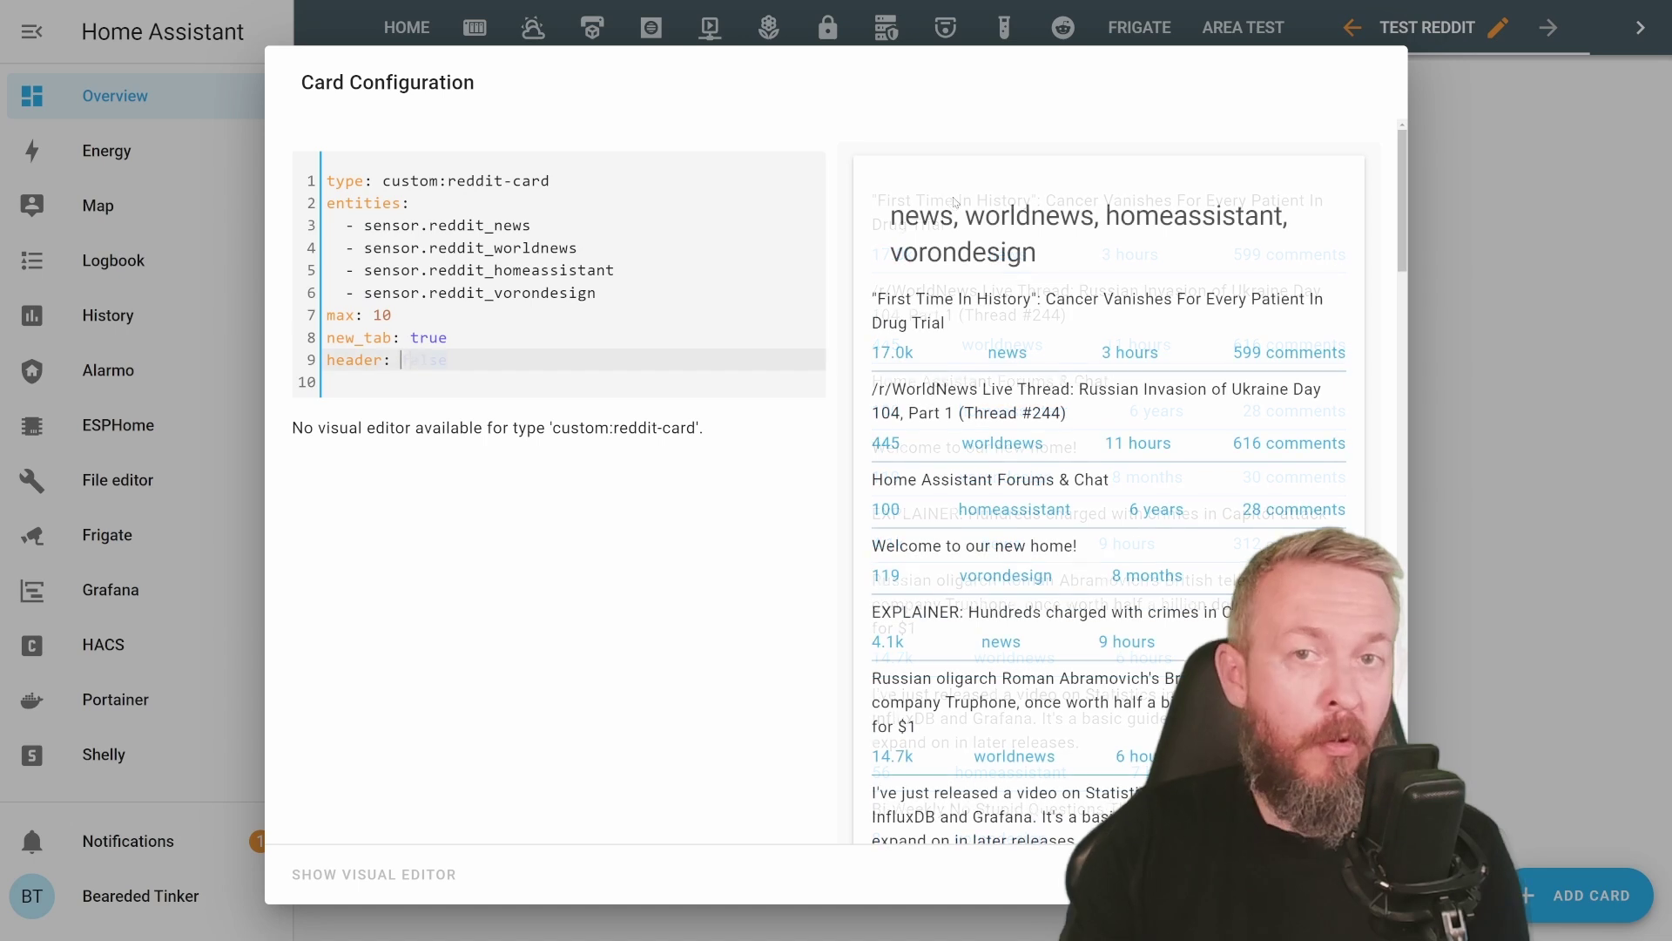
{"action": "type", "text": "Your fa"}
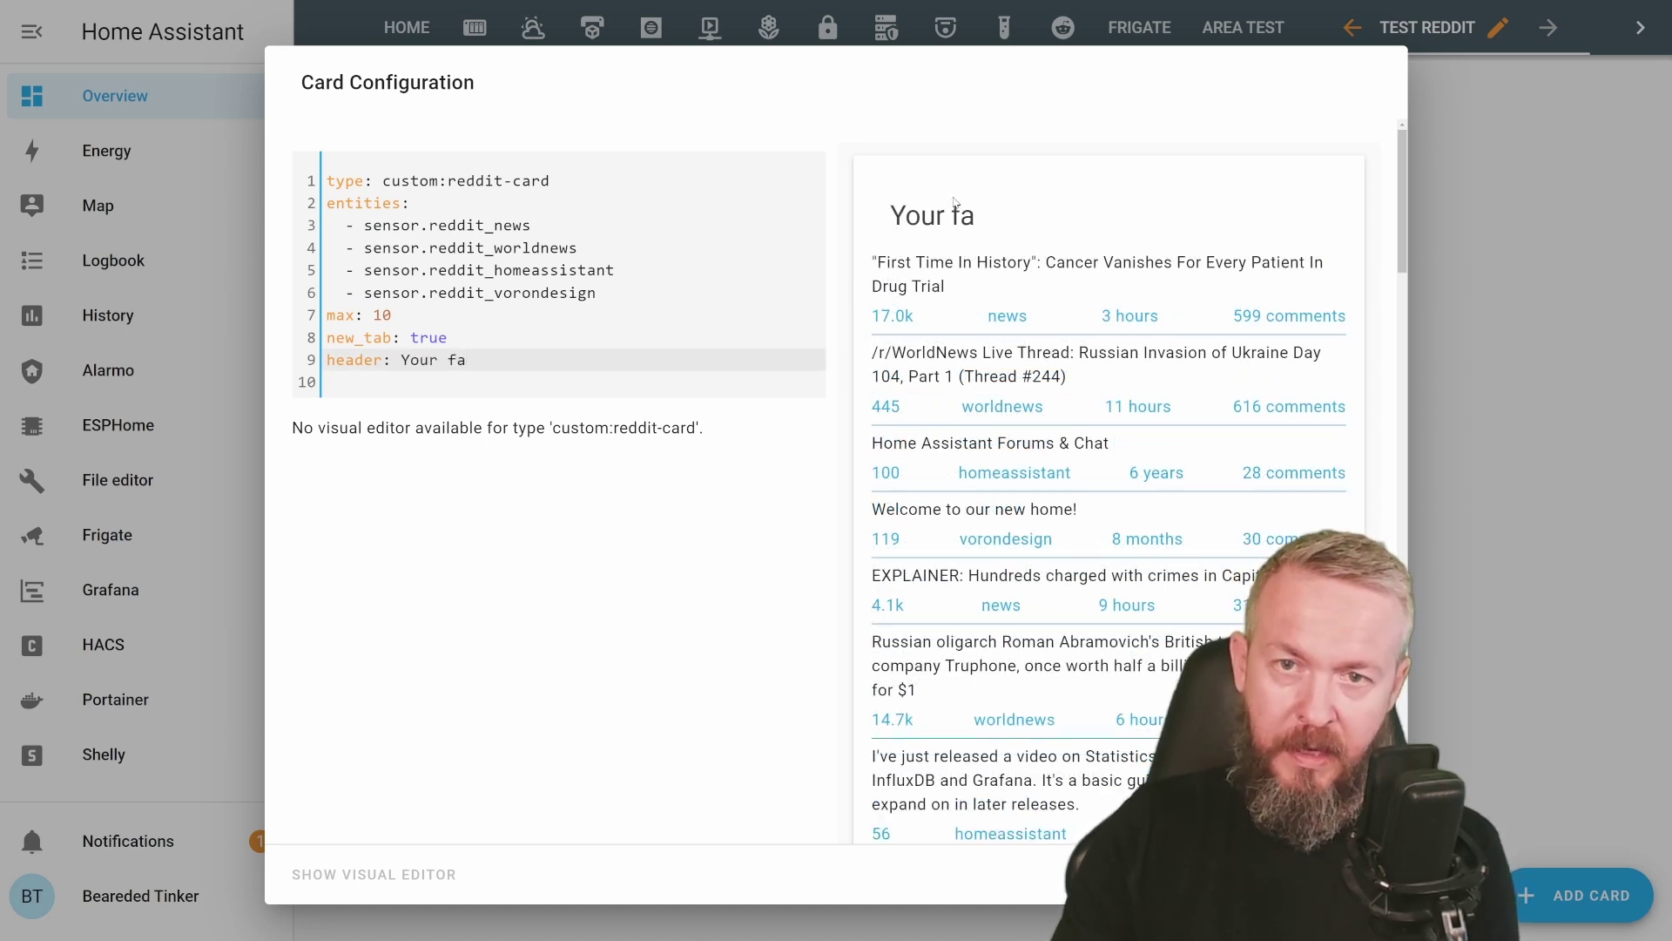
{"action": "type", "text": "v name"}
{"action": "key", "text": "ctrl+shift+Left"}
{"action": "key", "text": "ctrl+shift+Left"}
{"action": "key", "text": "ctrl+shift+Left"}
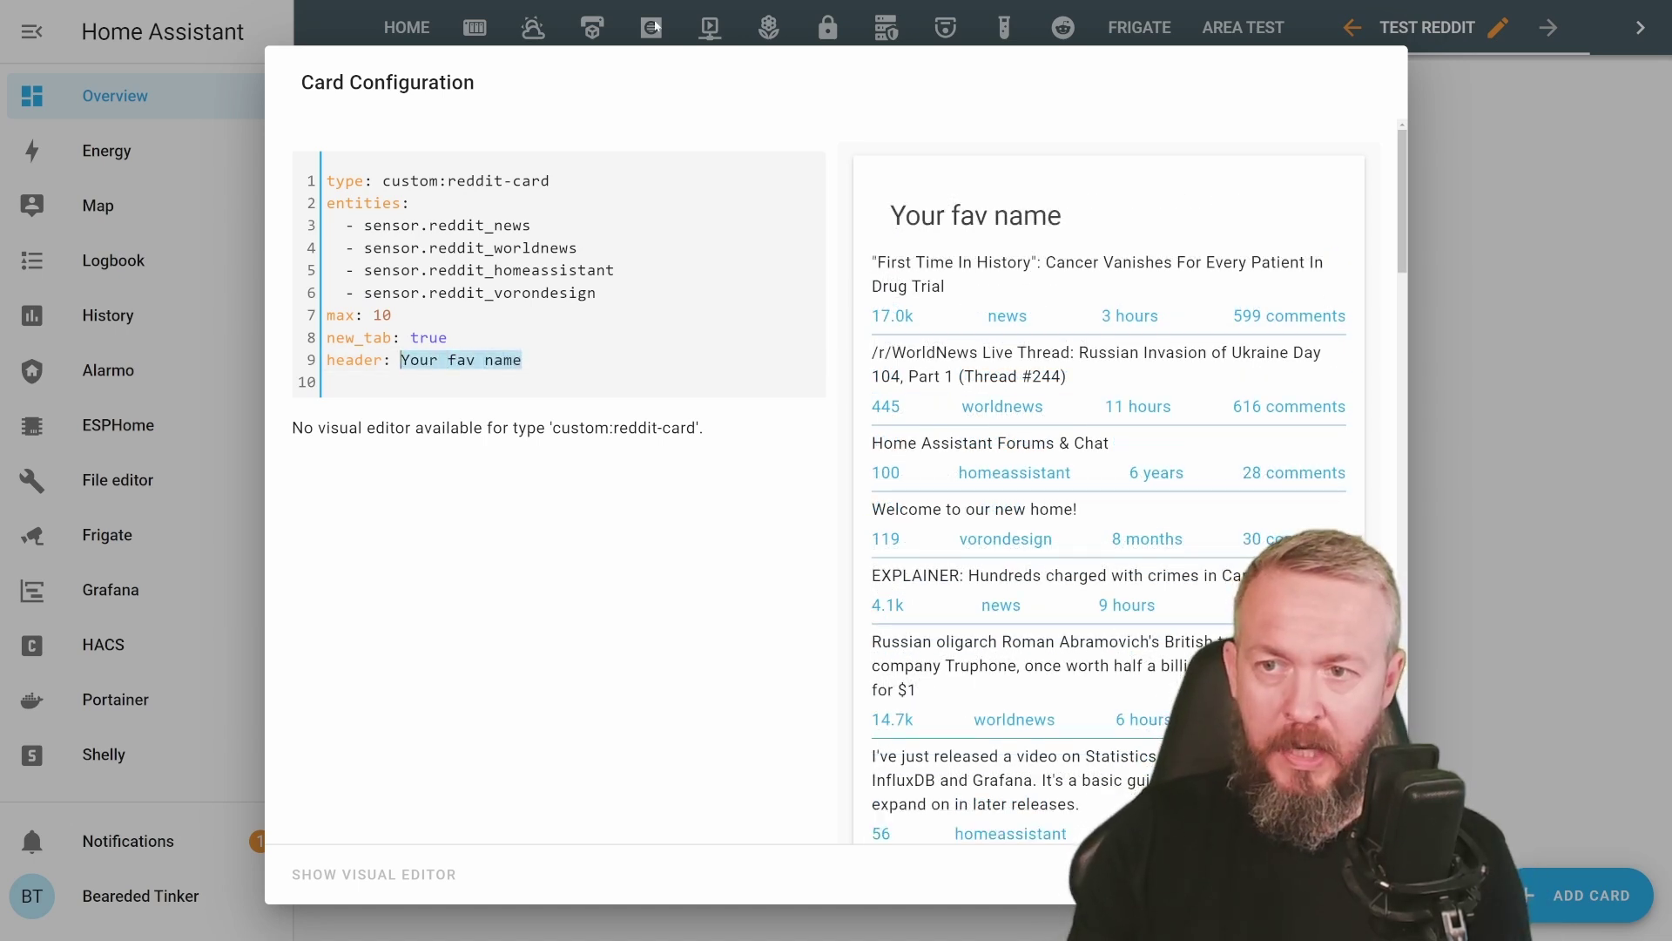
{"action": "key", "text": "shift+Home"}
{"action": "key", "text": "BackSpace"}
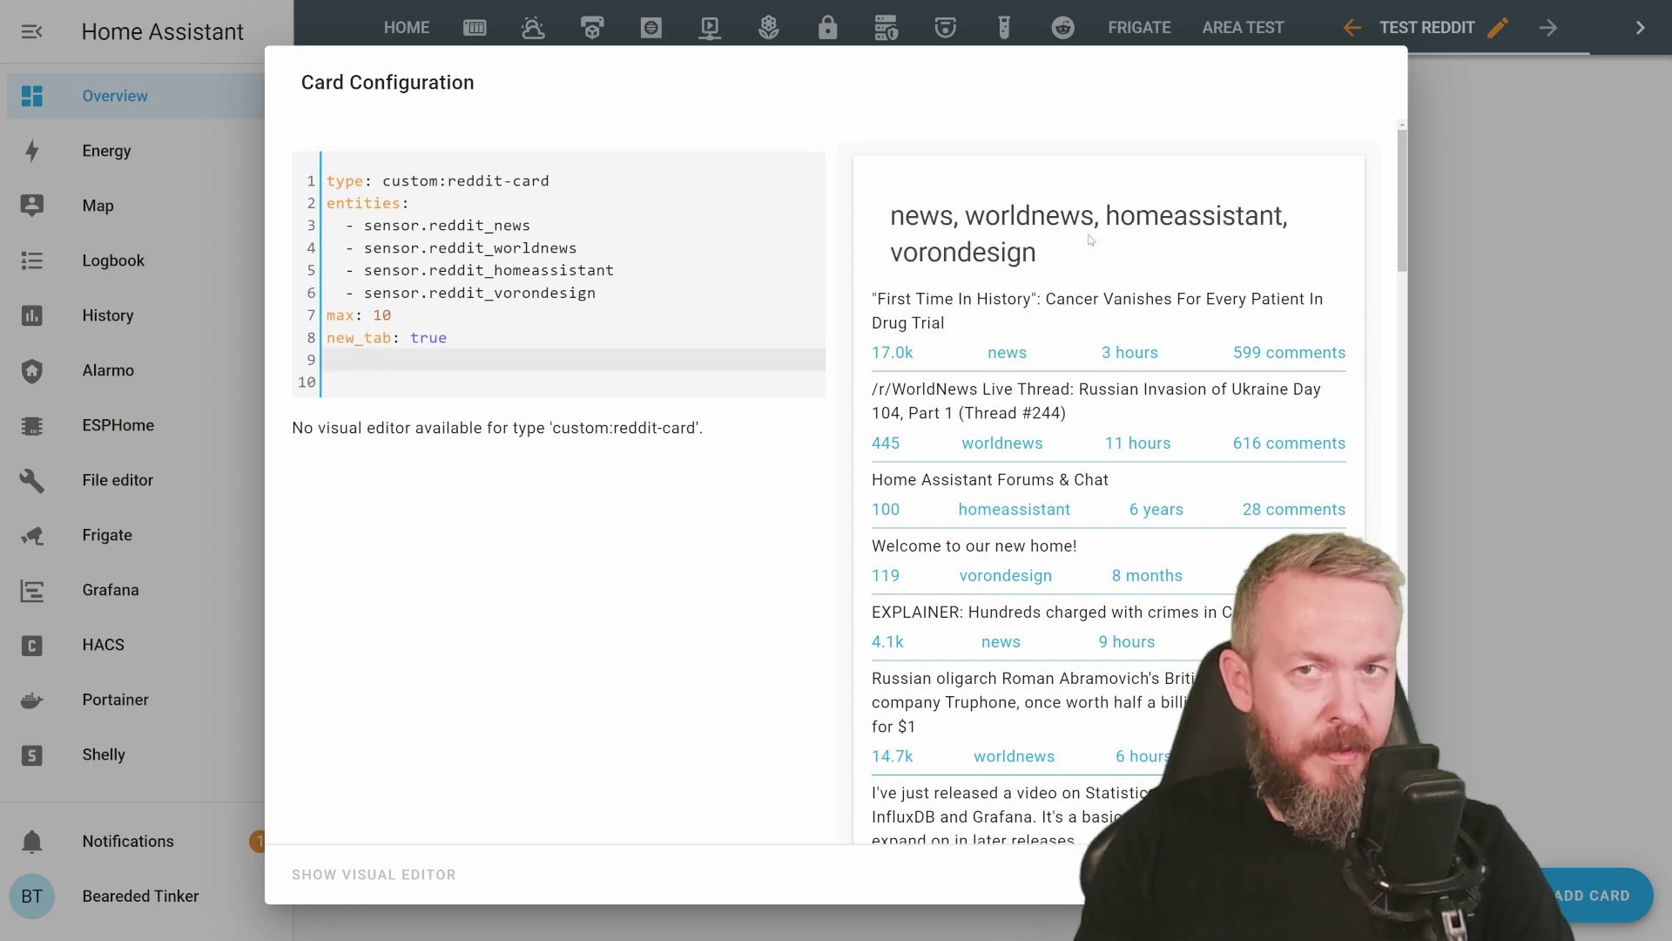
{"action": "left_click", "coordinate": [1355, 874]}
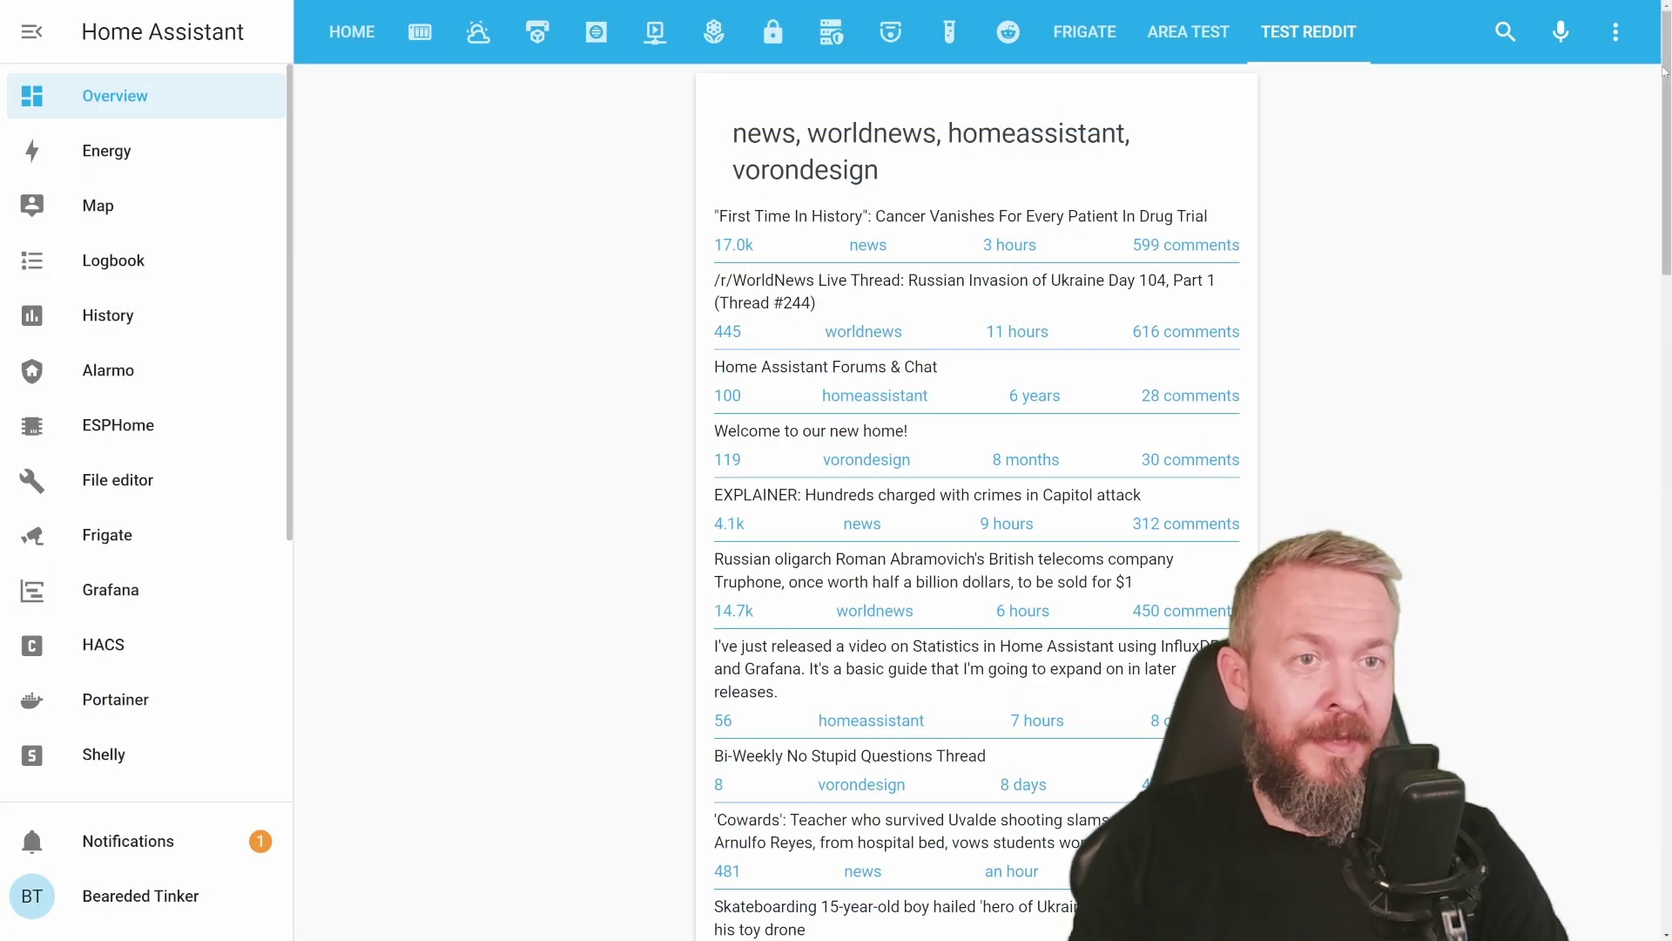
- Go to the Reddit view listing separate homeassistant and vorondesign post cards
{"action": "left_click_drag", "start_coordinate": [1663, 71], "coordinate": [768, 7]}
{"action": "left_click", "coordinate": [1008, 32]}
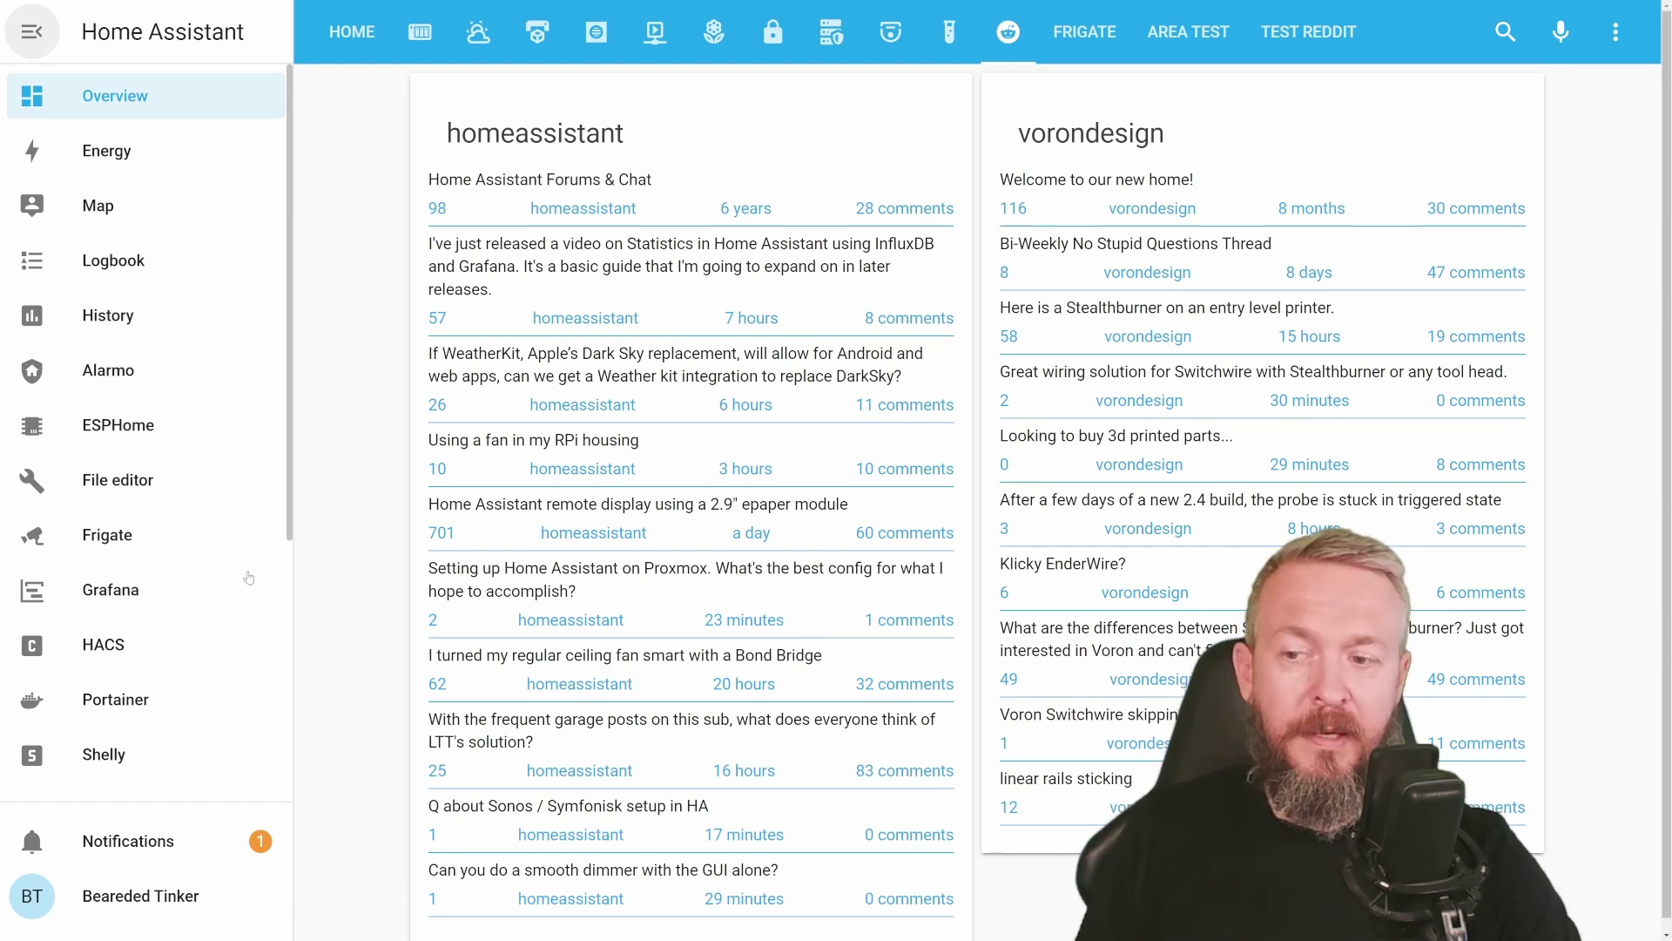
{"action": "scroll", "coordinate": [248, 578], "scroll_direction": "down", "scroll_amount": 5}
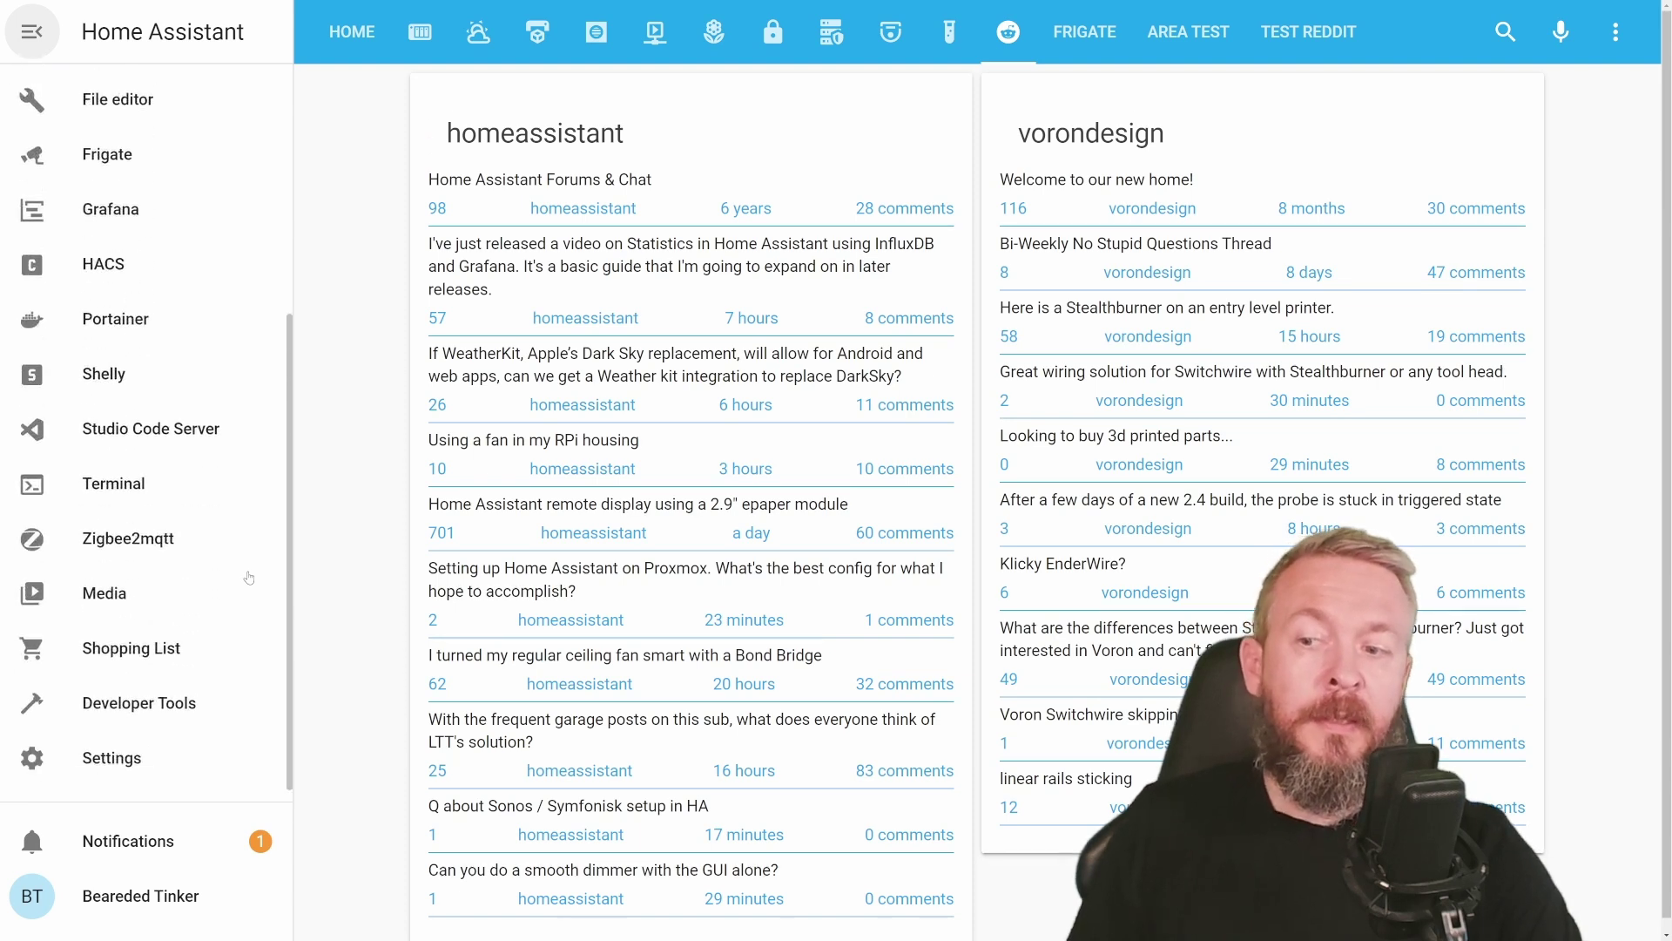